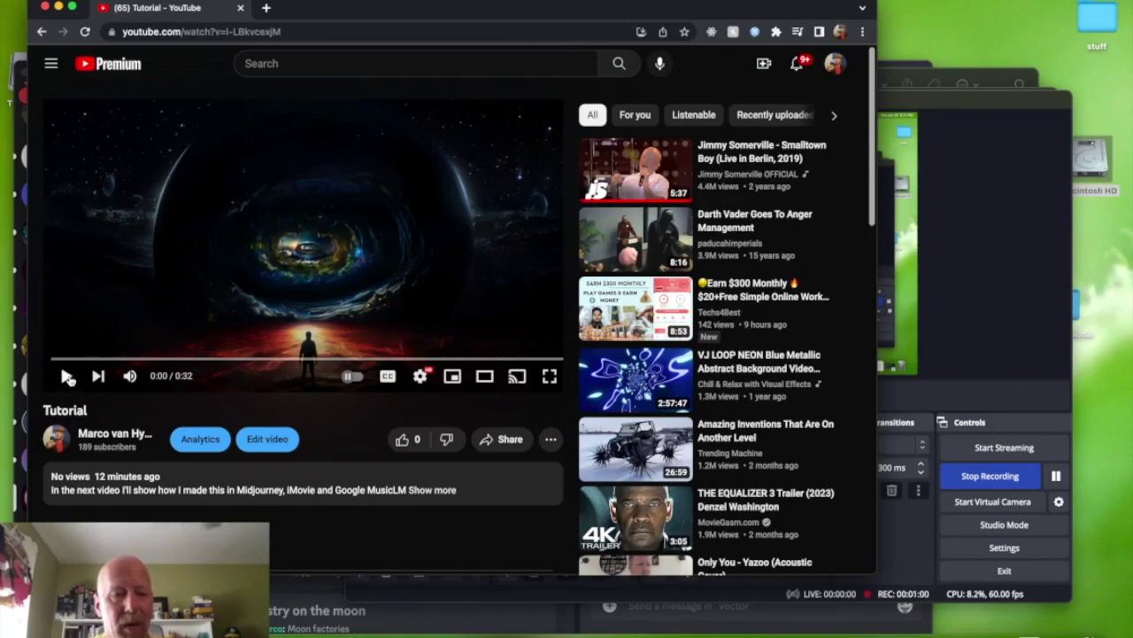
- Play the Tutorial video from start to finish
click(68, 377)
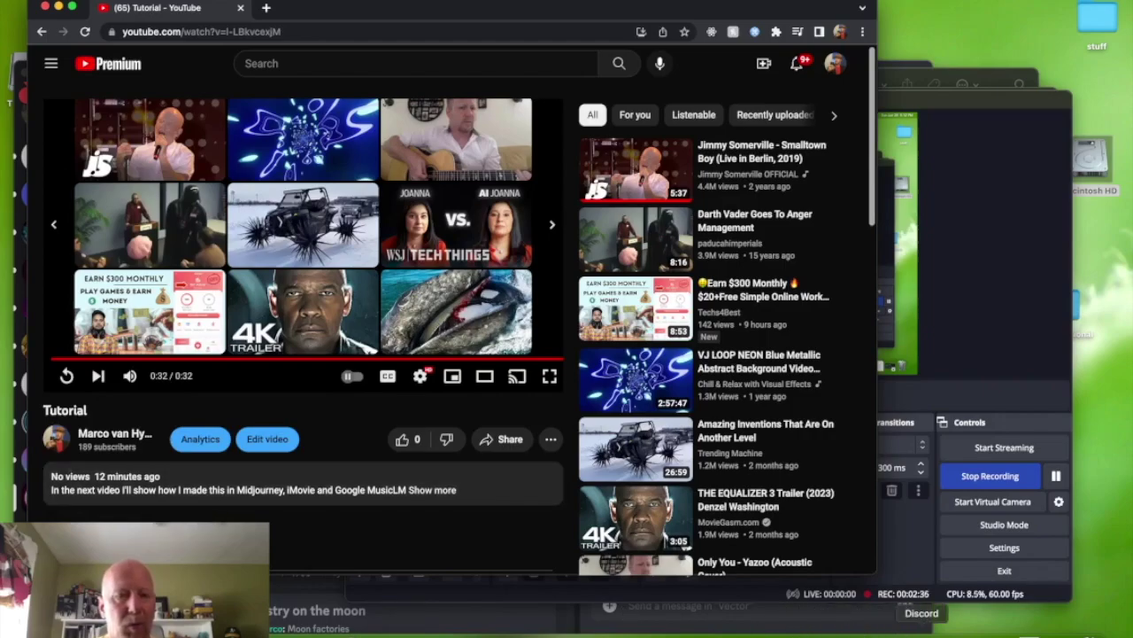
- Switch to Discord and examine the earlier Midjourney zoom-out results in the Vector thread, from the stargate portal to the bright futuristic surroundings
click(922, 630)
scroll(763, 376, down, 5)
scroll(764, 376, up, 10)
scroll(764, 375, up, 4)
scroll(763, 375, down, 8)
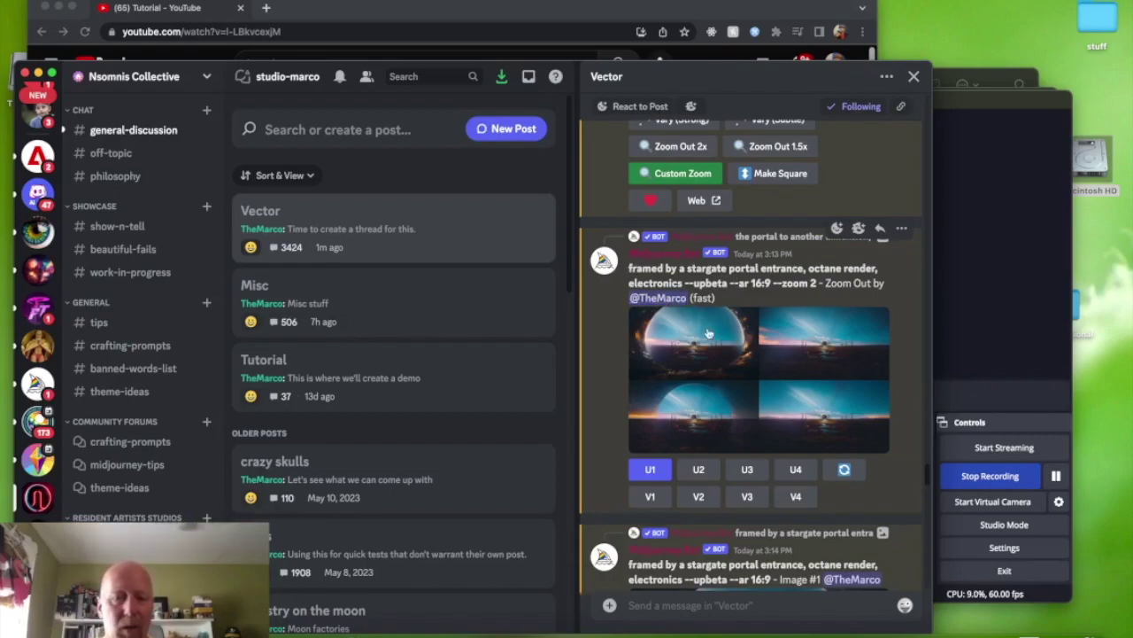
scroll(708, 333, down, 5)
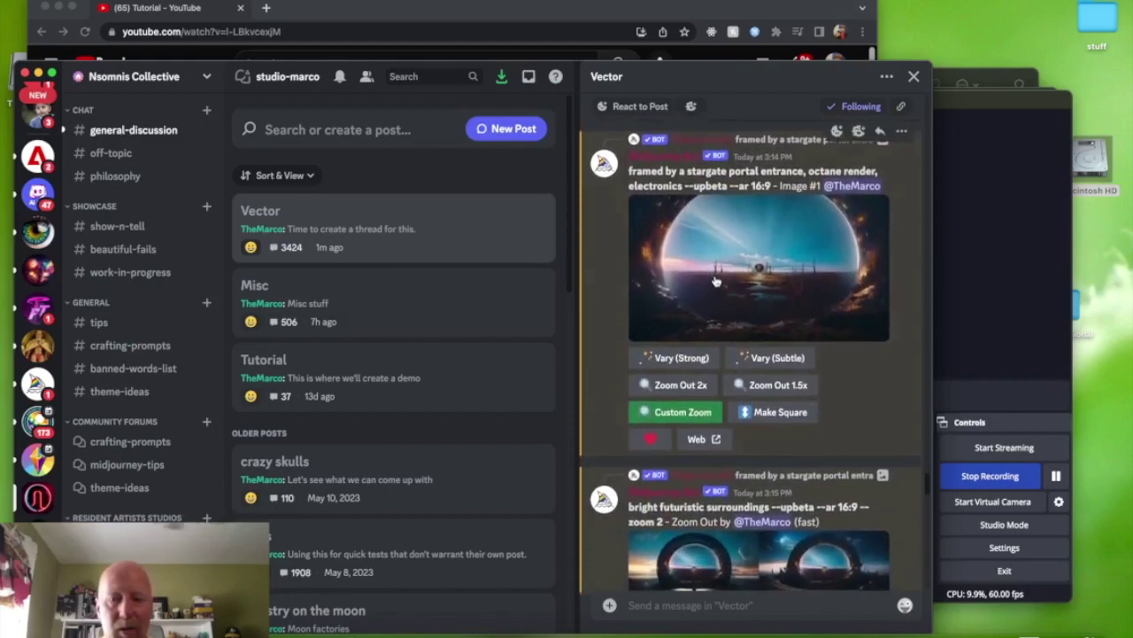
scroll(716, 282, down, 2)
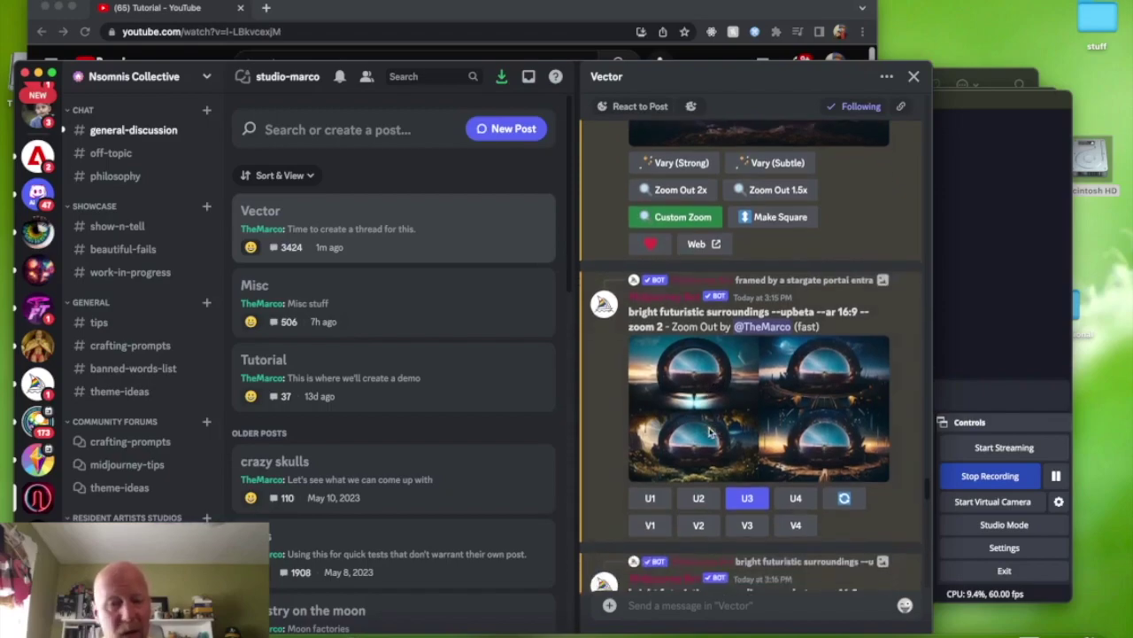
scroll(708, 394, down, 1)
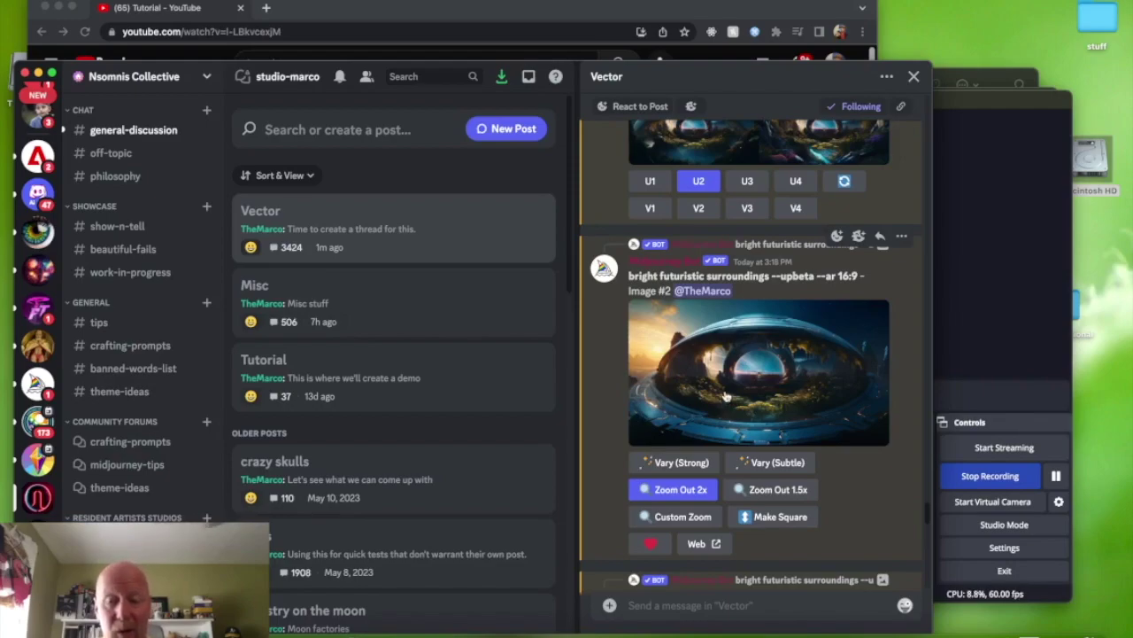
- Examine the remaining zoom-out results and their prompts in the Vector thread, through "the beginning of an amazing adventure in space"
scroll(724, 396, down, 5)
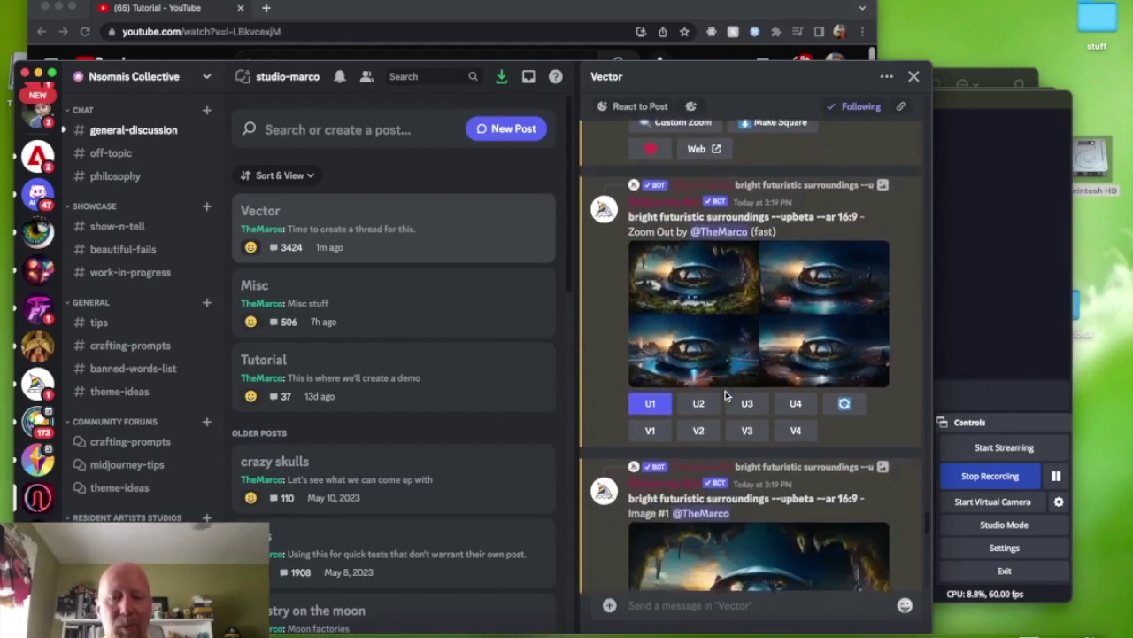
scroll(724, 396, down, 3)
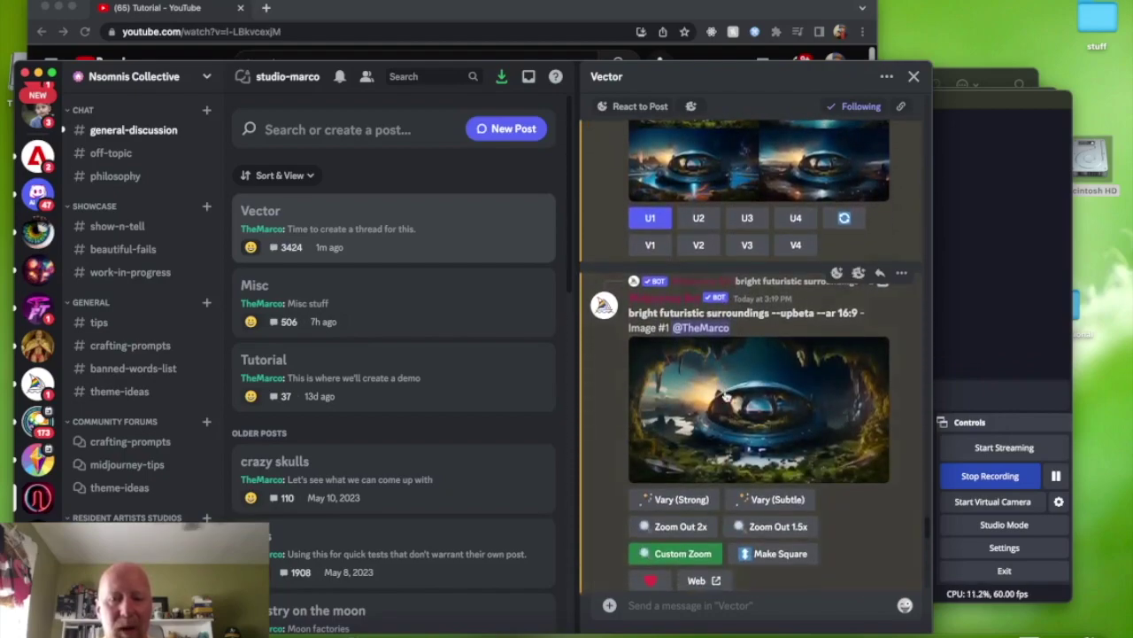
scroll(806, 304, down, 2)
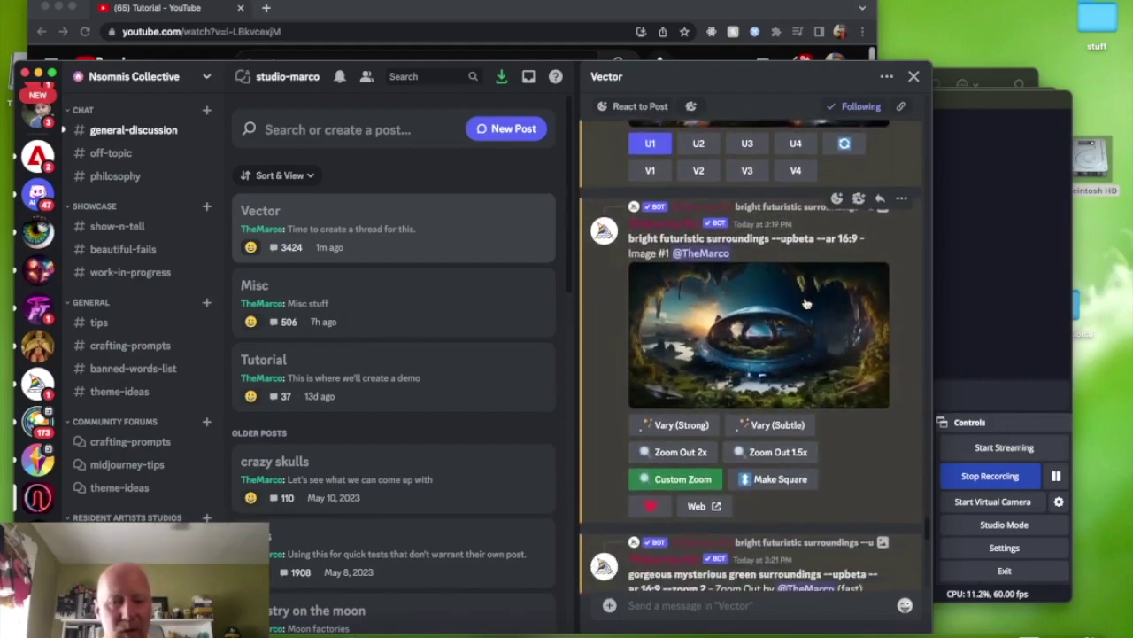
scroll(806, 303, down, 5)
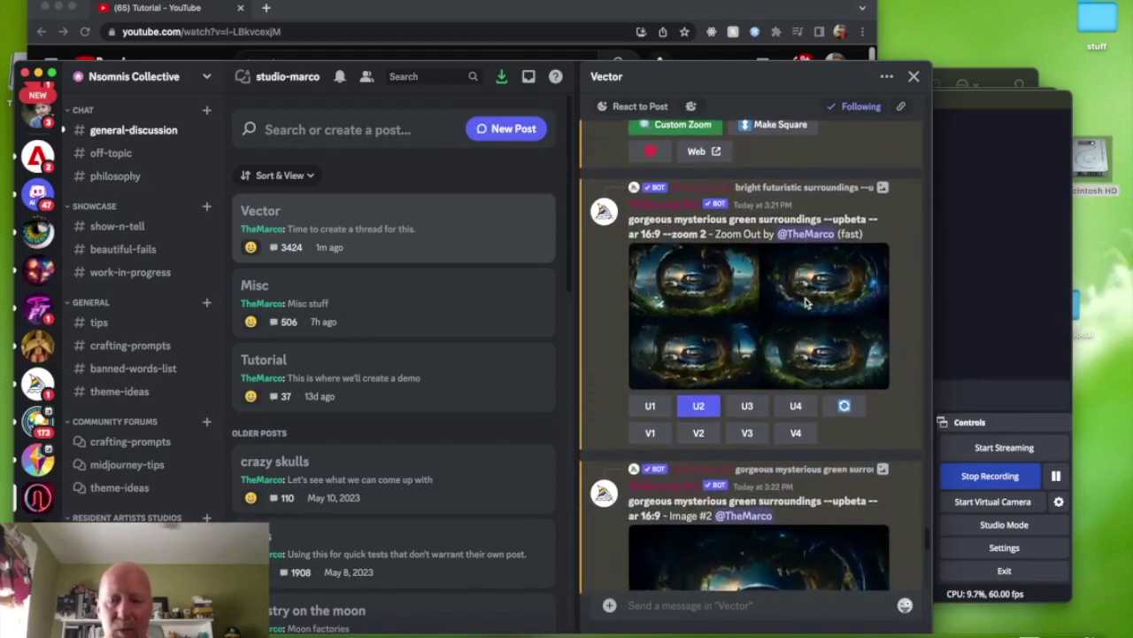
scroll(806, 304, down, 1)
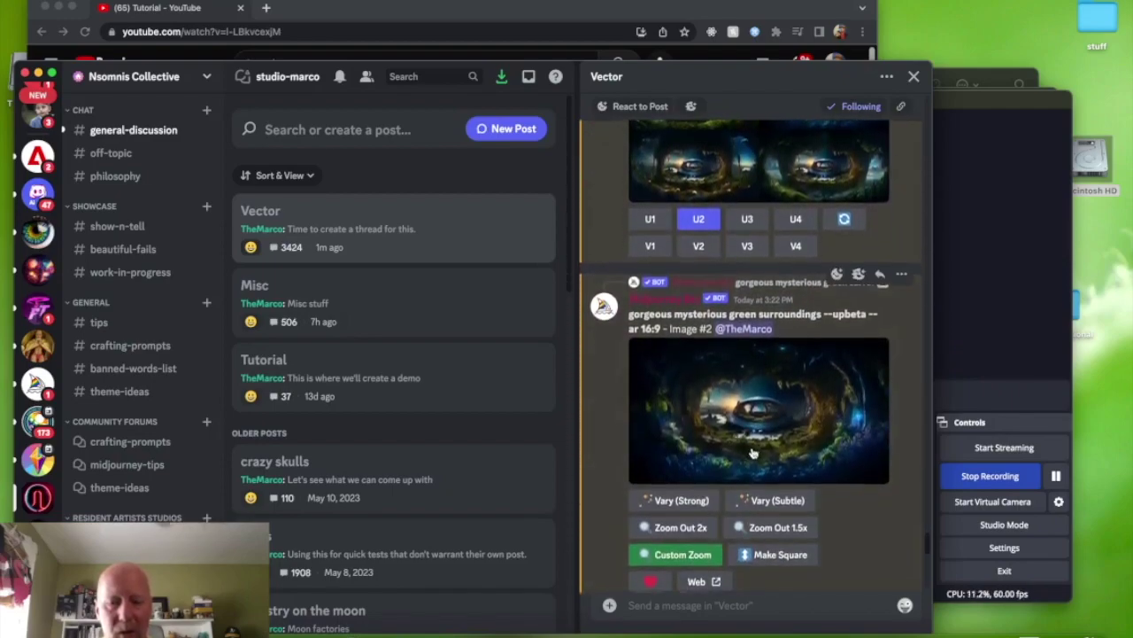
scroll(752, 453, down, 4)
scroll(752, 453, down, 8)
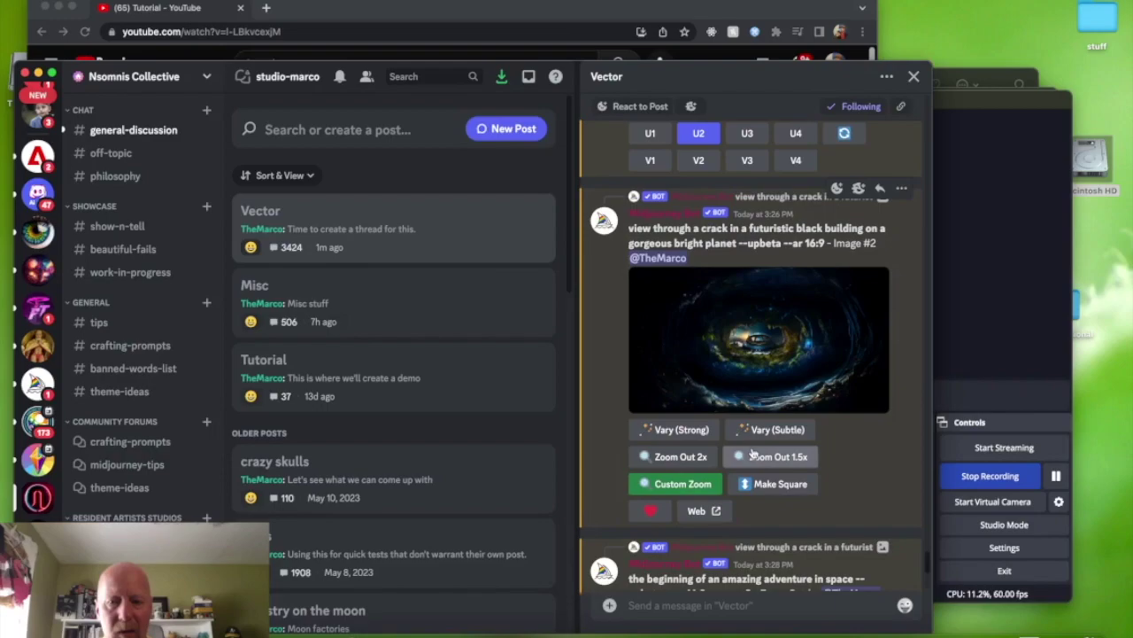
scroll(752, 453, down, 3)
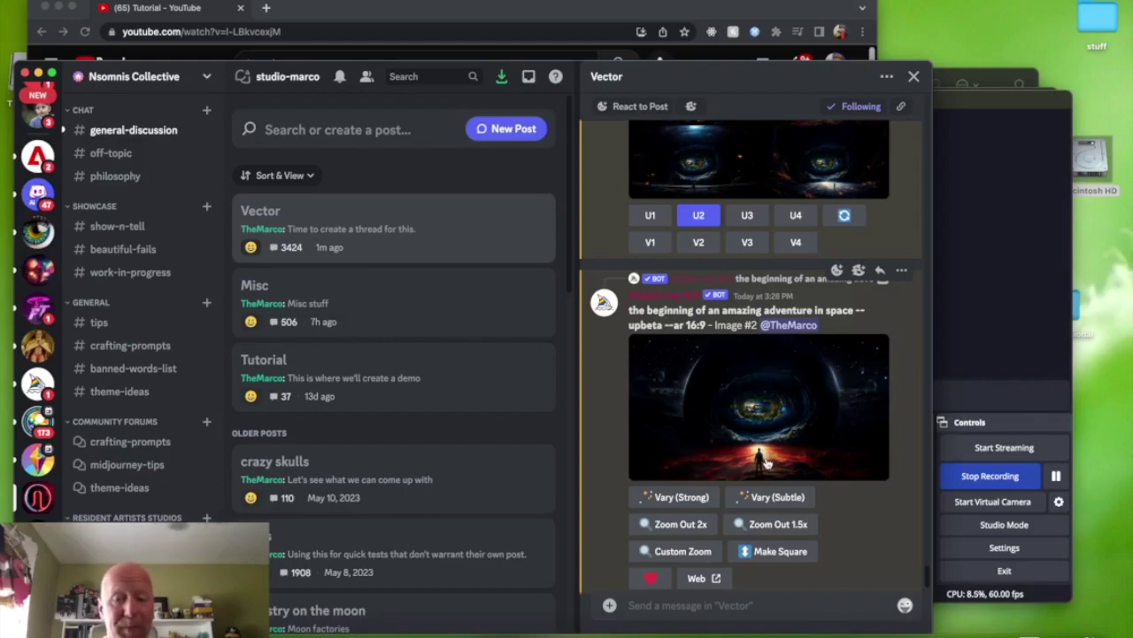
- Switch to iMovie and look through the media in the scifizoom and spacezoom events
key(super+Tab)
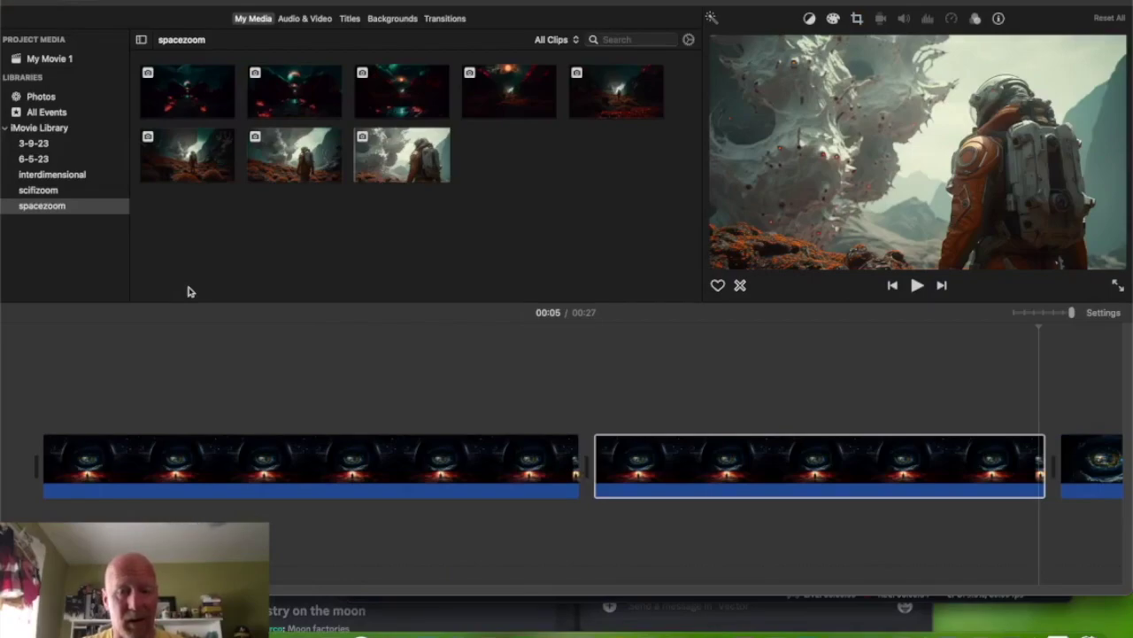
click(335, 313)
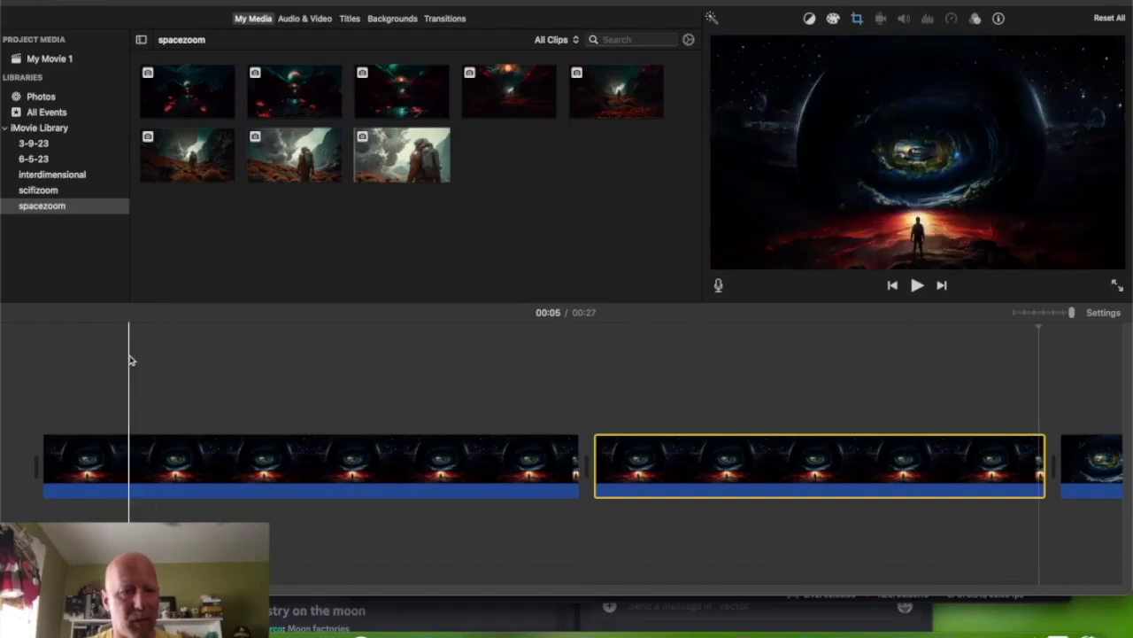
click(130, 360)
click(59, 191)
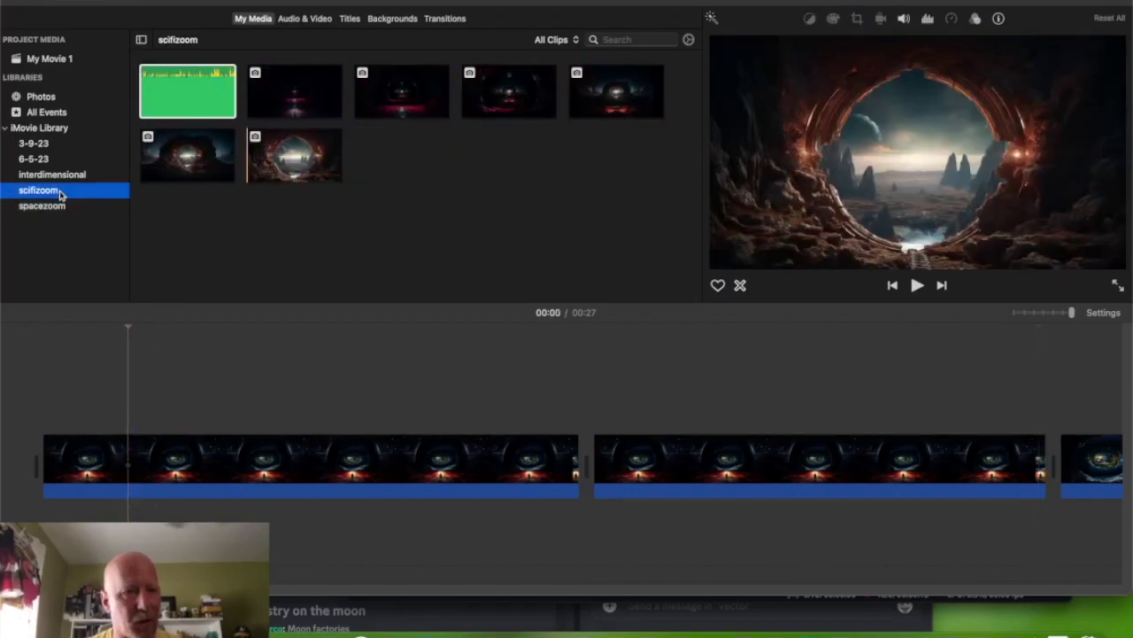
click(59, 206)
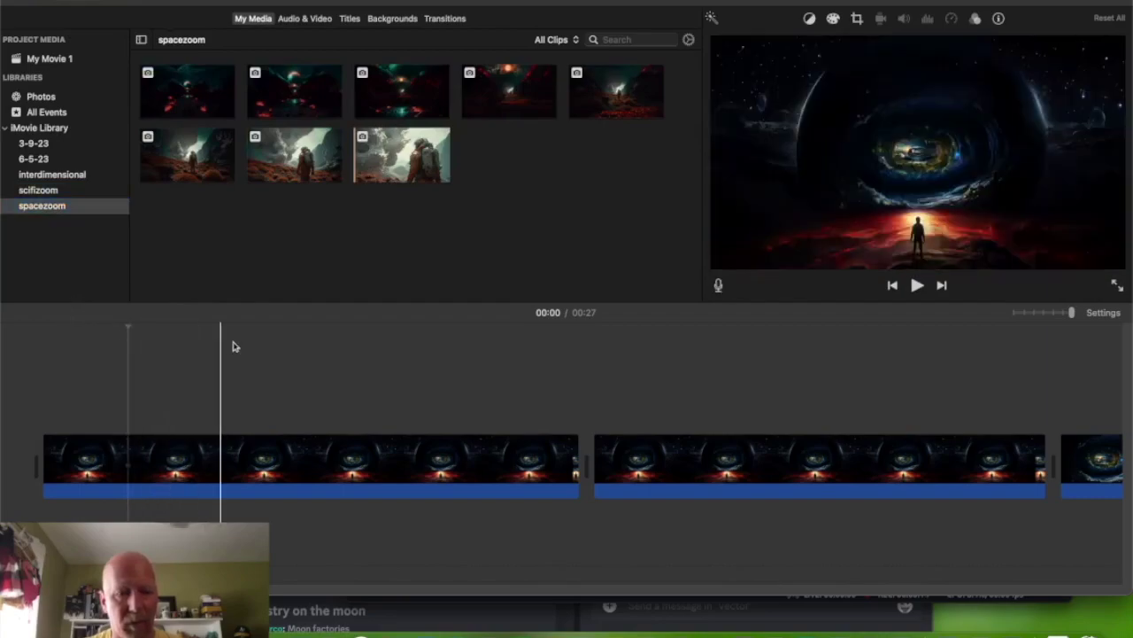
click(24, 245)
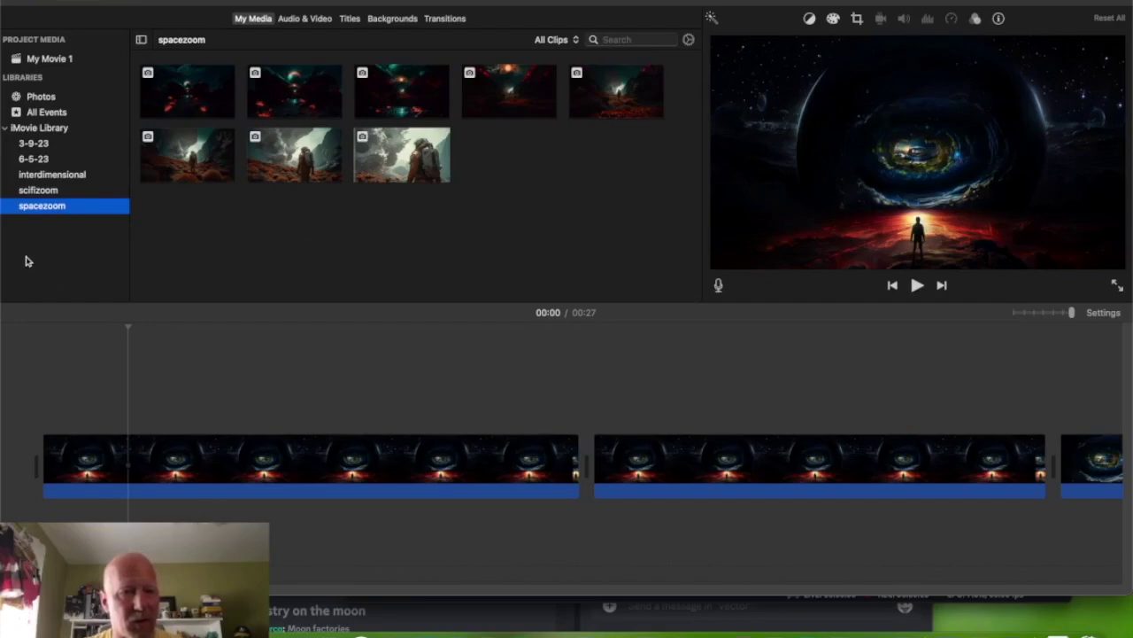
- Create a new event named "tutorial" in the iMovie Library
right_click(53, 258)
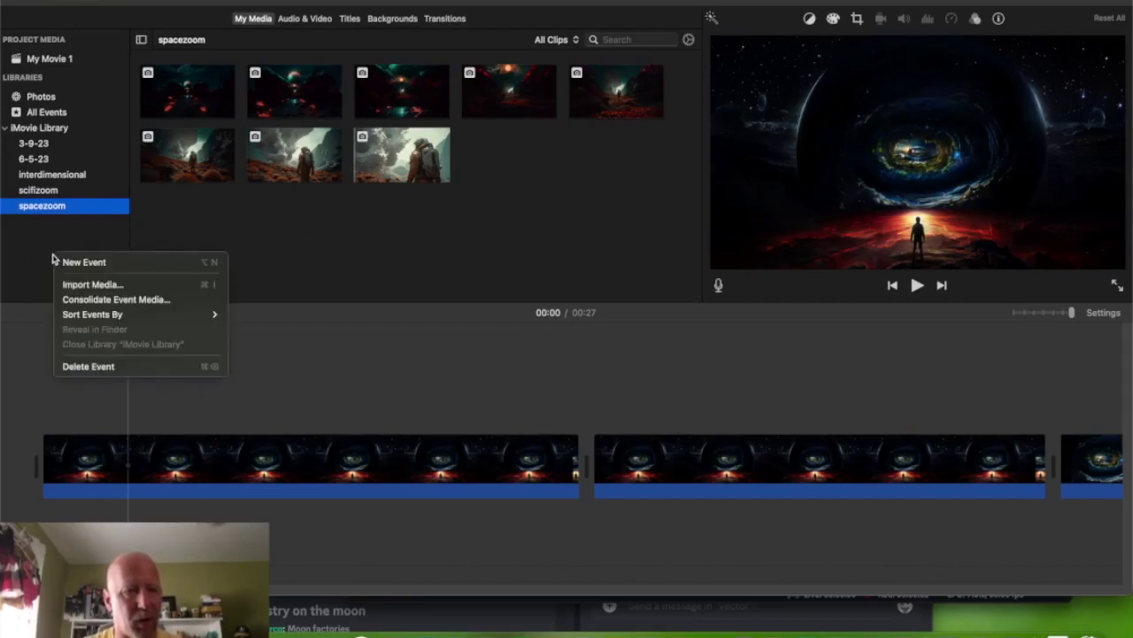
click(80, 262)
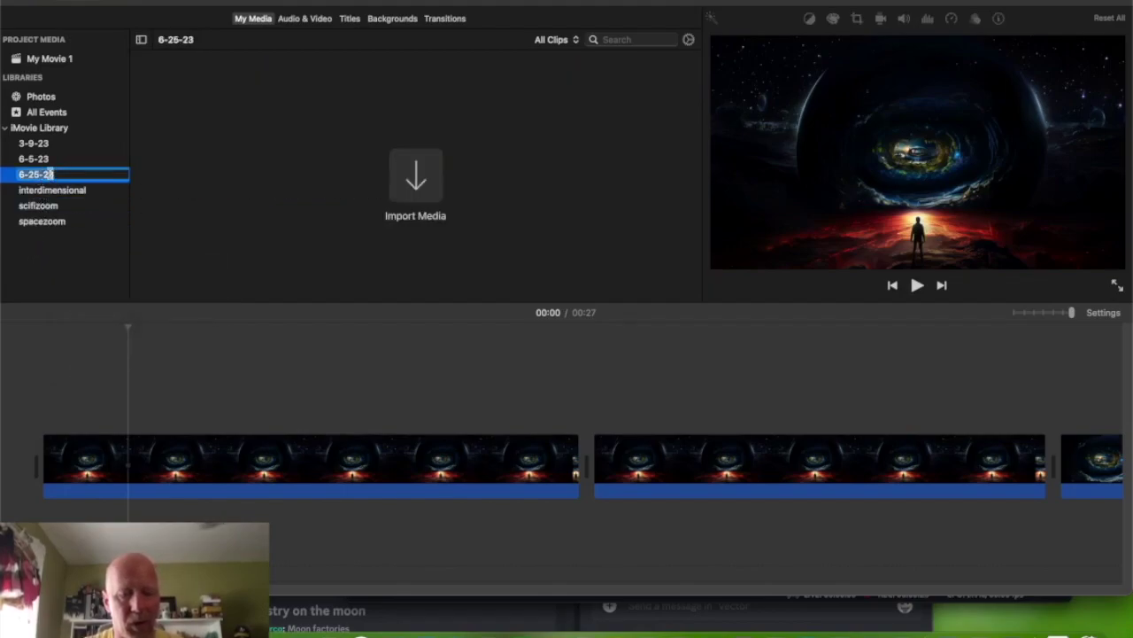
text(tutorial)
key(Return)
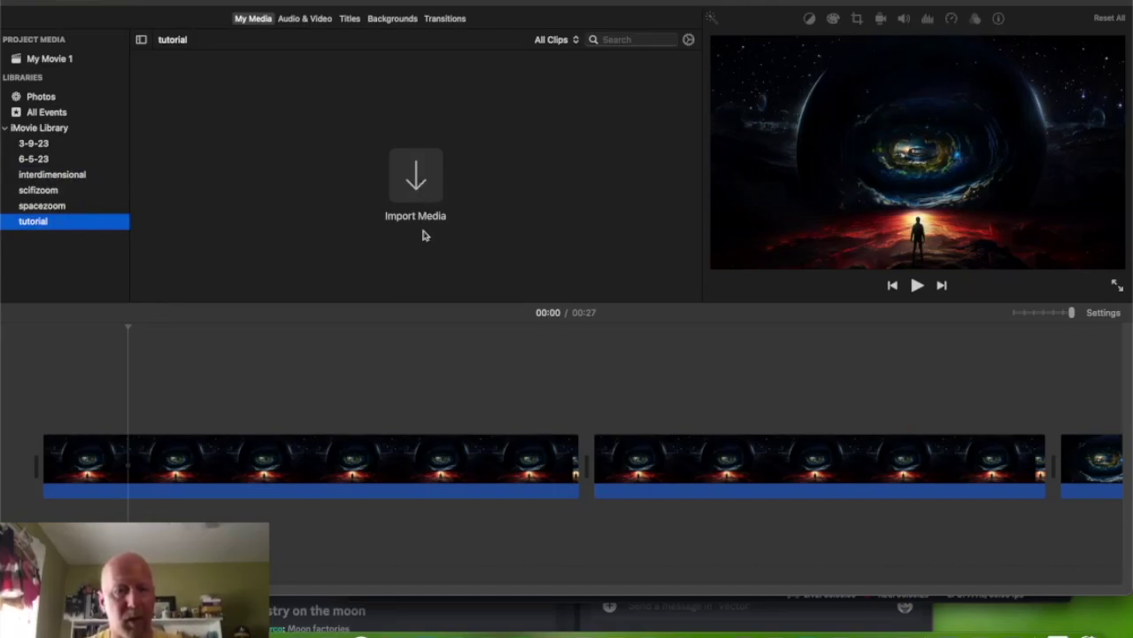
- Delete all existing clips from the movie timeline
click(384, 417)
key(cmd+a)
key(Delete)
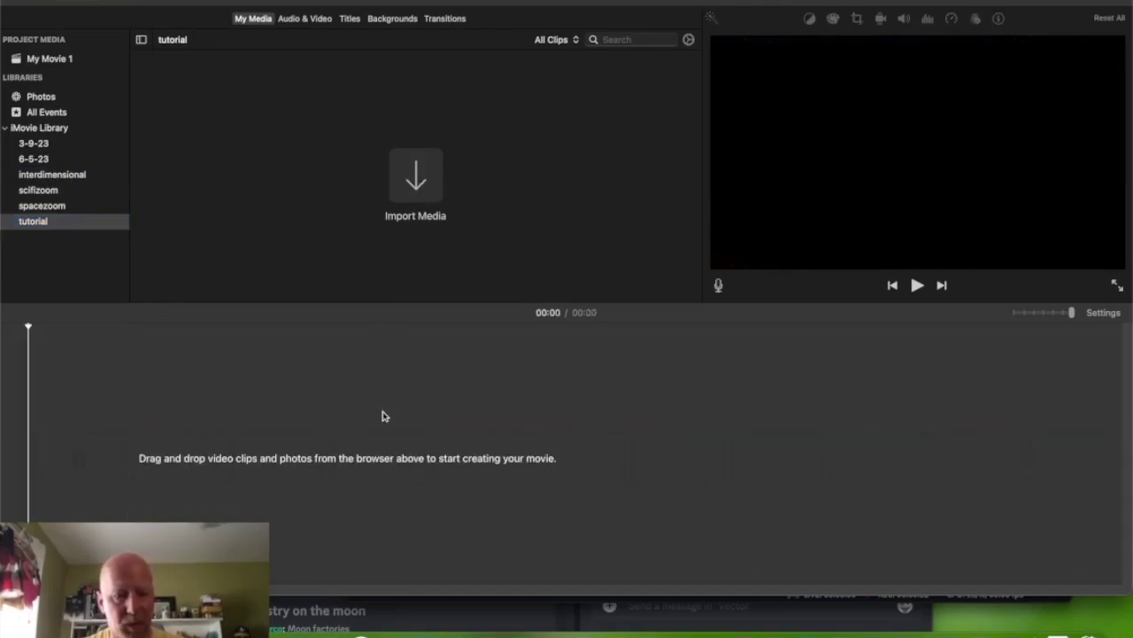
- Import all ten PNG images, 1.png to 10.png, from the interdimensional folder on the Desktop into the tutorial event
click(409, 188)
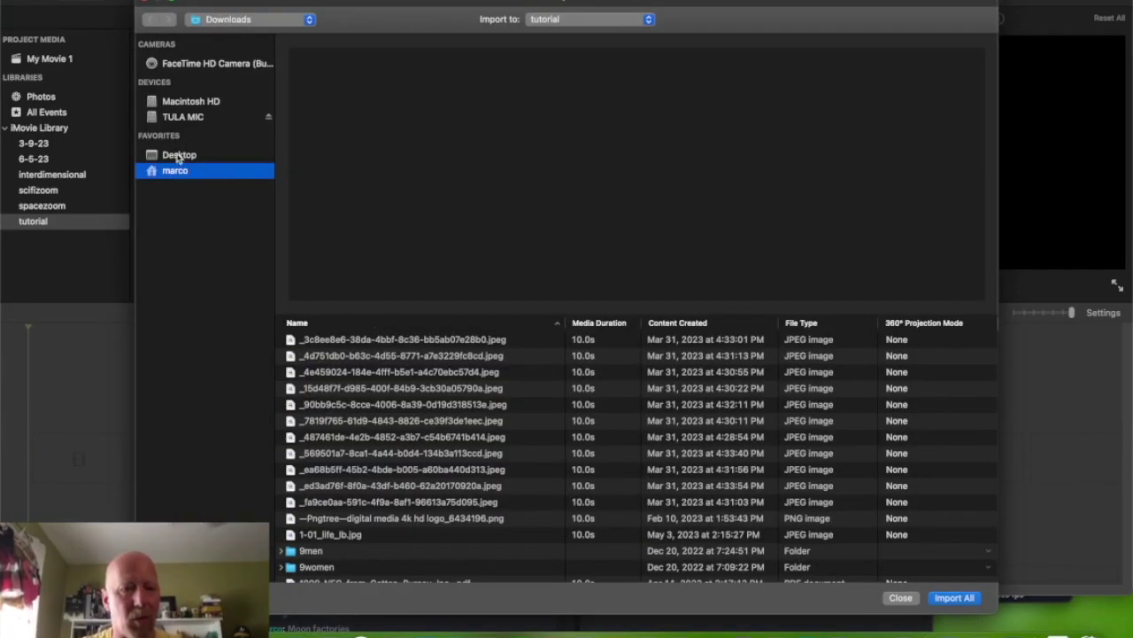
click(179, 156)
click(326, 336)
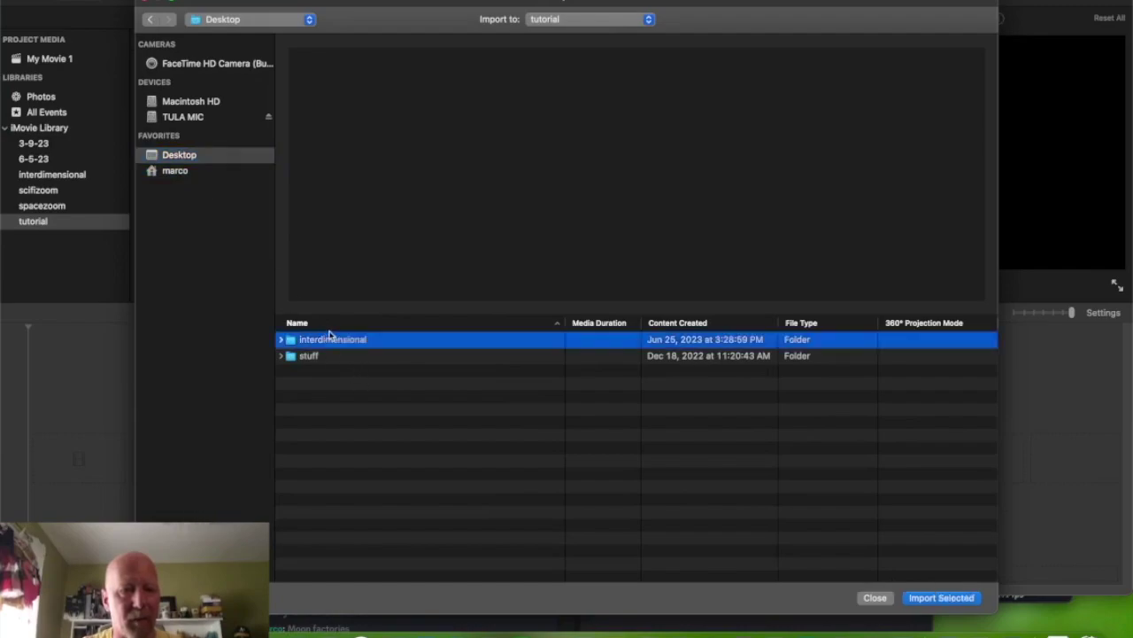
double_click(315, 341)
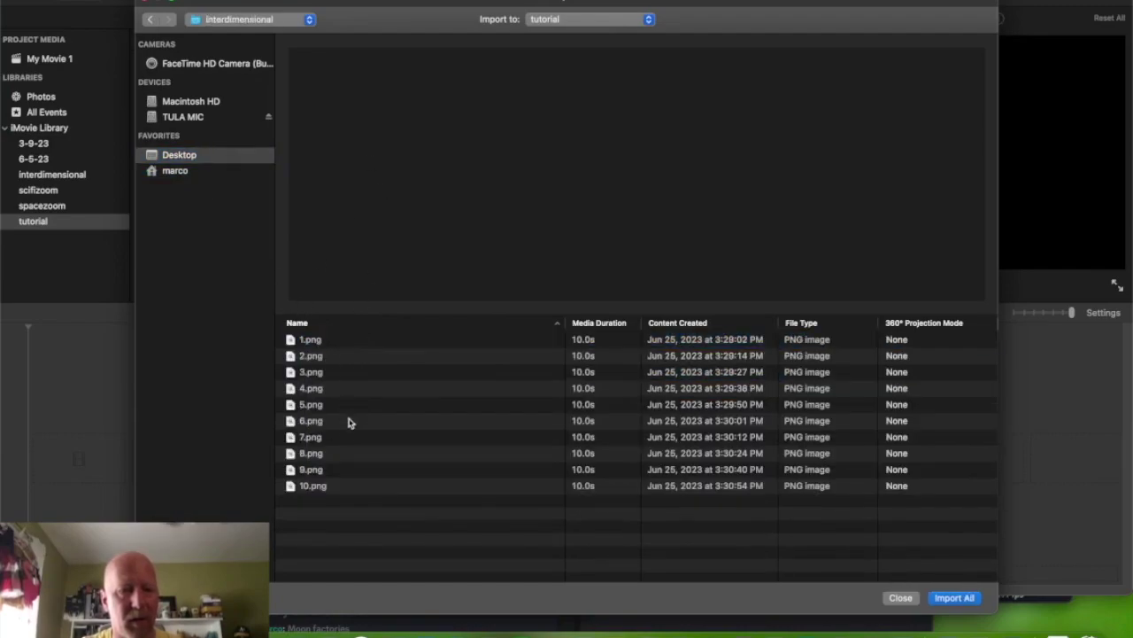
click(332, 454)
key(super+a)
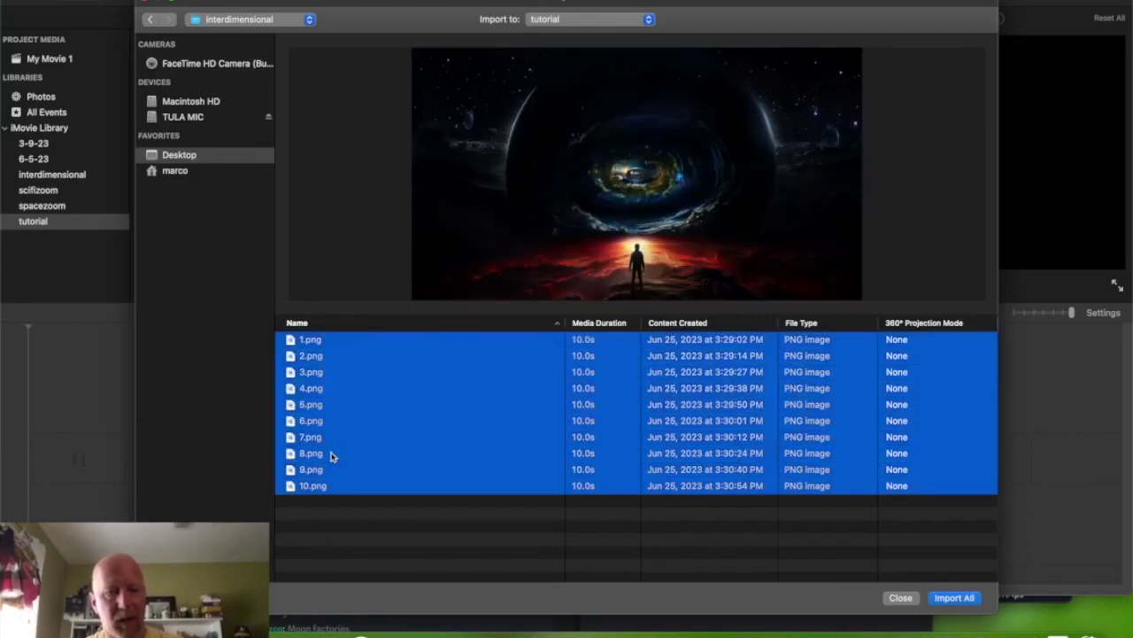
click(955, 598)
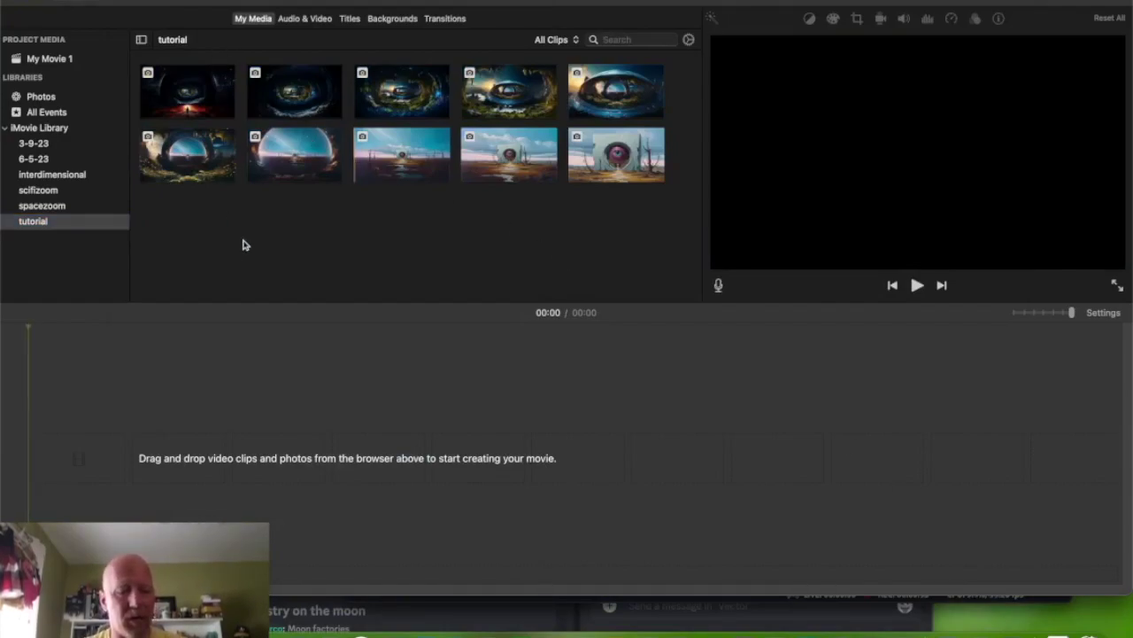
- Add all ten images of the tutorial event to the empty timeline
click(200, 110)
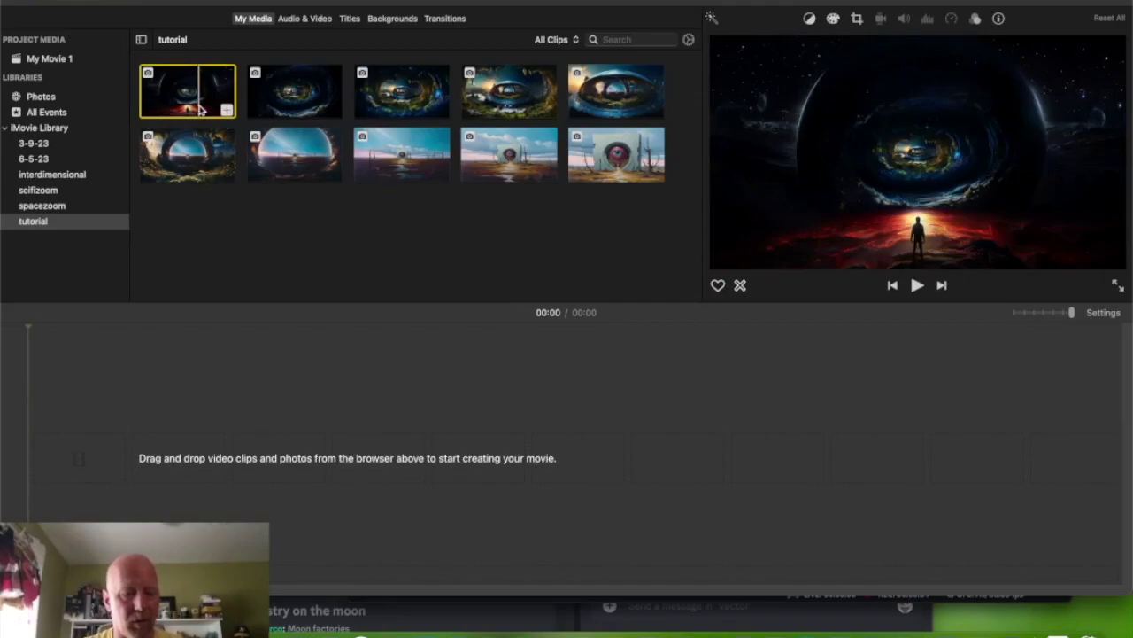
shift+click(617, 158)
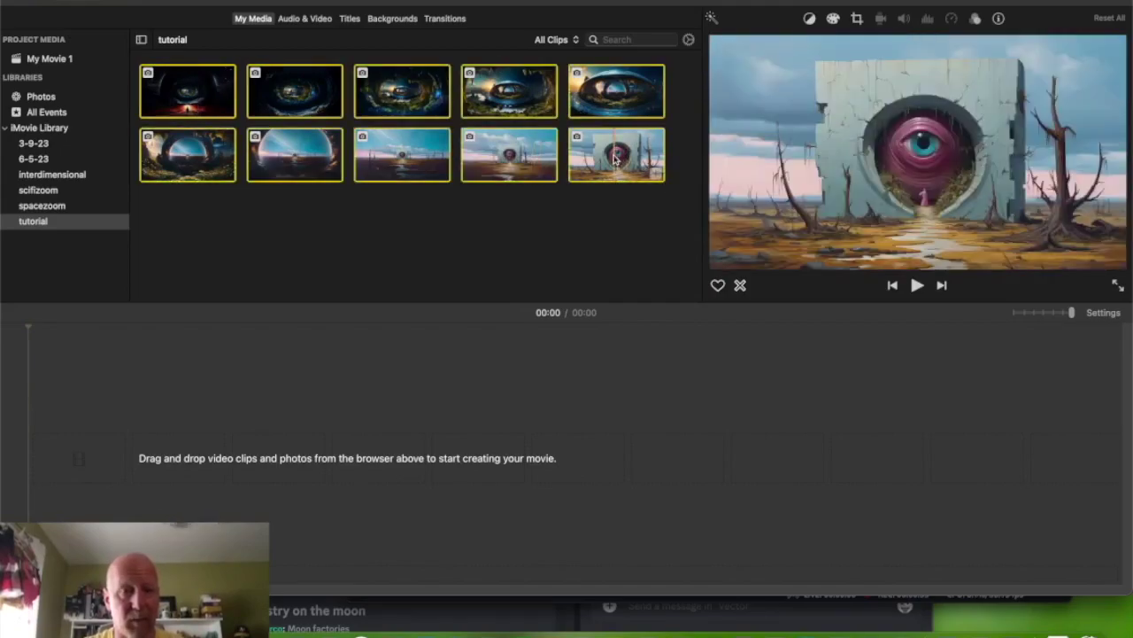
drag(186, 88, 170, 464)
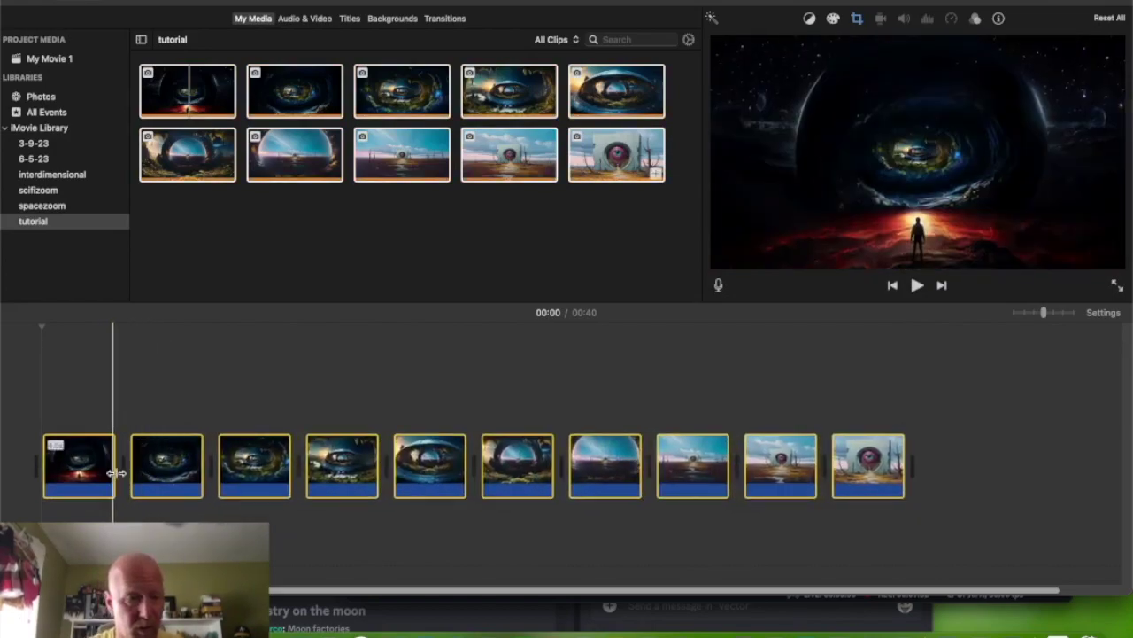
- Shorten the first three timeline clips from their ends to about 2.5 seconds each
drag(114, 468, 86, 463)
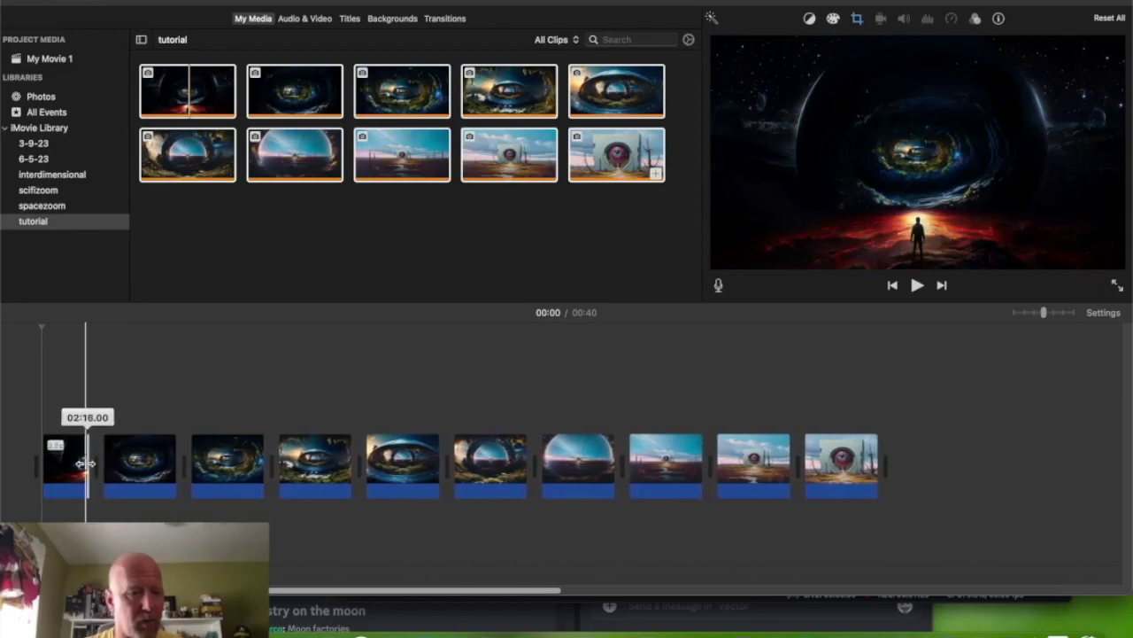
click(161, 465)
drag(173, 466, 147, 460)
click(199, 464)
drag(235, 462, 203, 464)
- Shorten the fourth timeline clip from its end and fine-tune its length to about 2.5 seconds
click(266, 460)
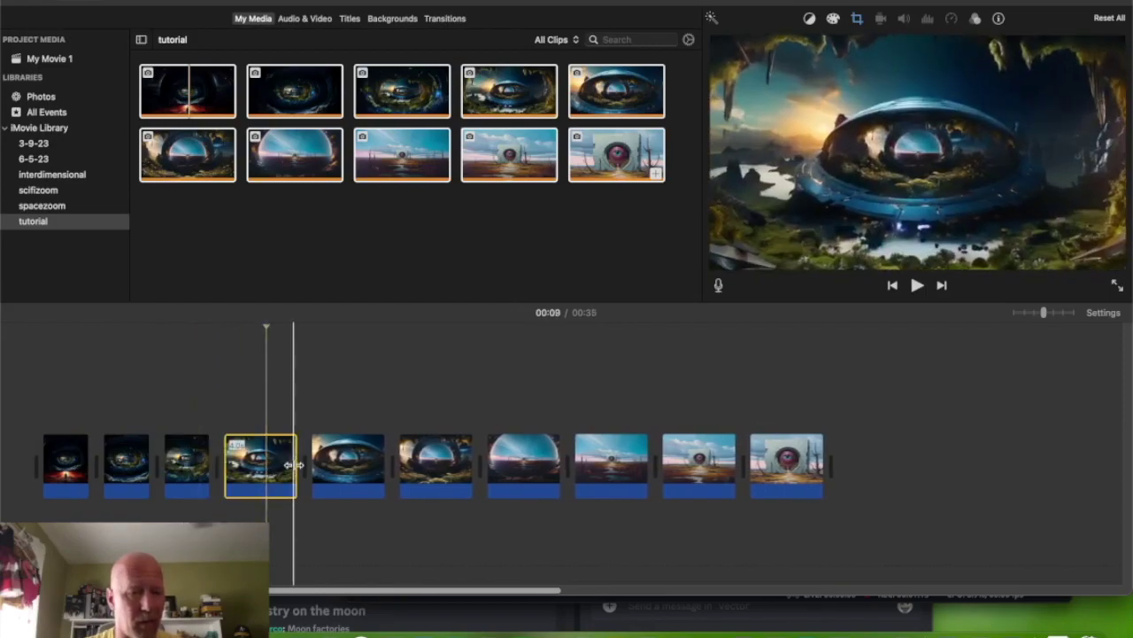
drag(297, 461, 263, 459)
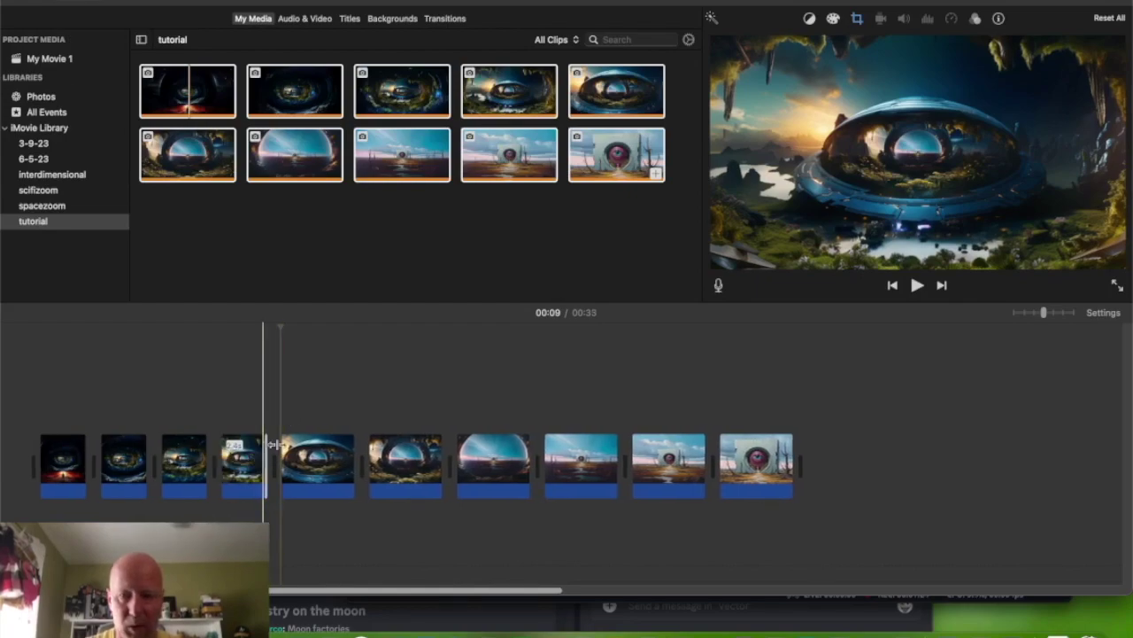
click(1054, 313)
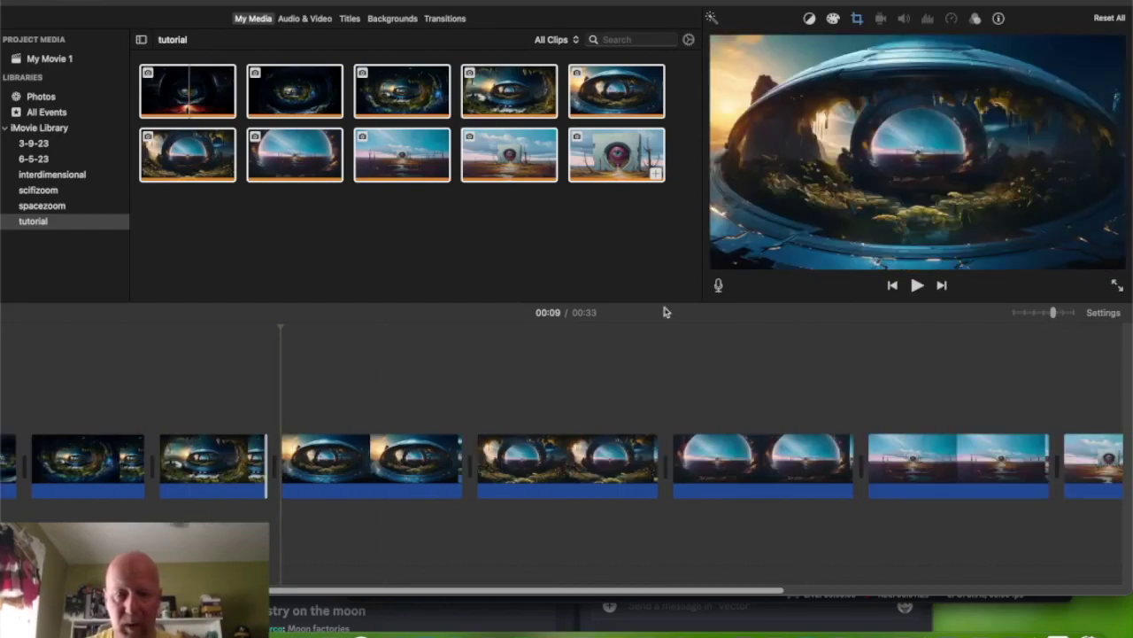
drag(266, 467, 275, 468)
- Shorten the fifth, sixth and seventh timeline clips from their ends to about 2.5 seconds each
click(387, 459)
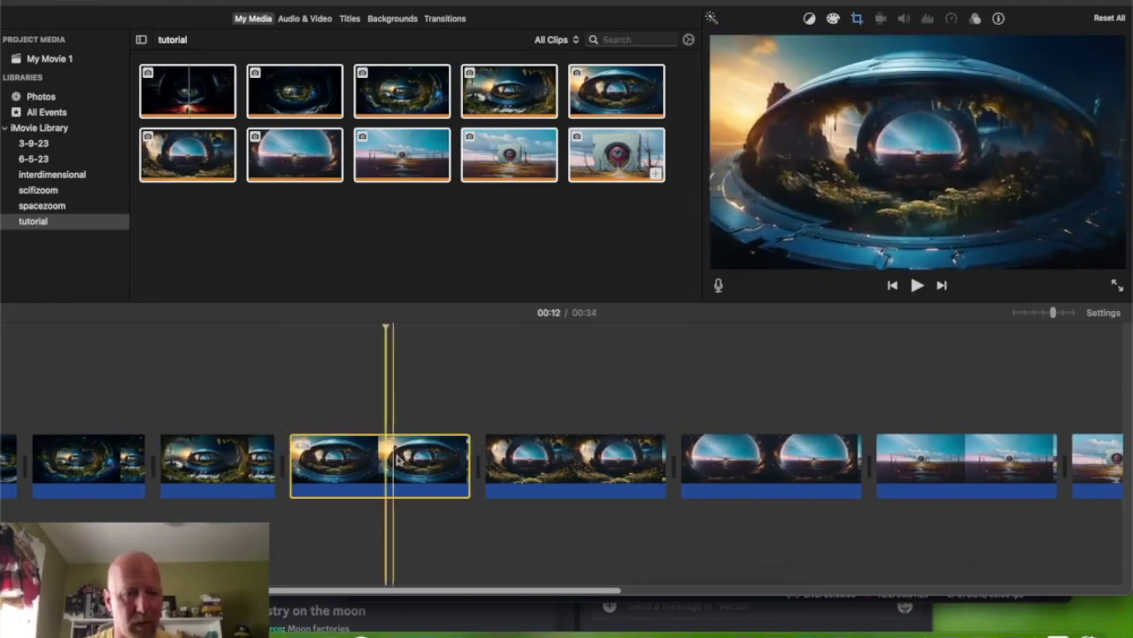
drag(468, 459, 400, 458)
click(538, 467)
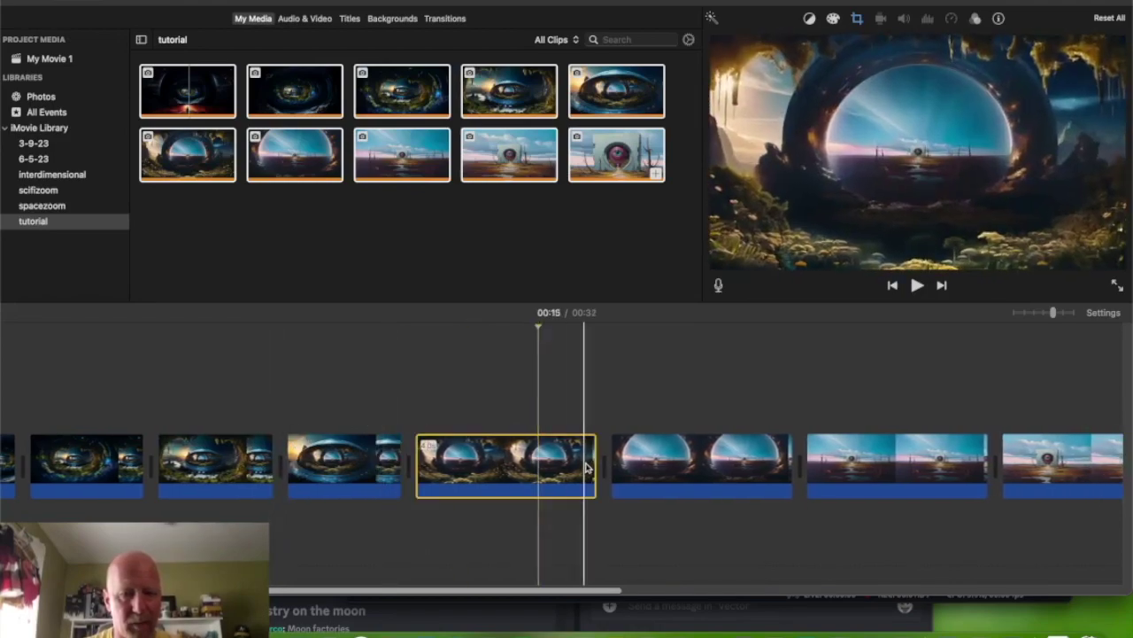
drag(590, 467, 524, 455)
click(637, 460)
drag(717, 467, 652, 466)
- Shorten the eighth and ninth timeline clips from their ends to about 2.5 seconds each, then select the last clip
click(755, 461)
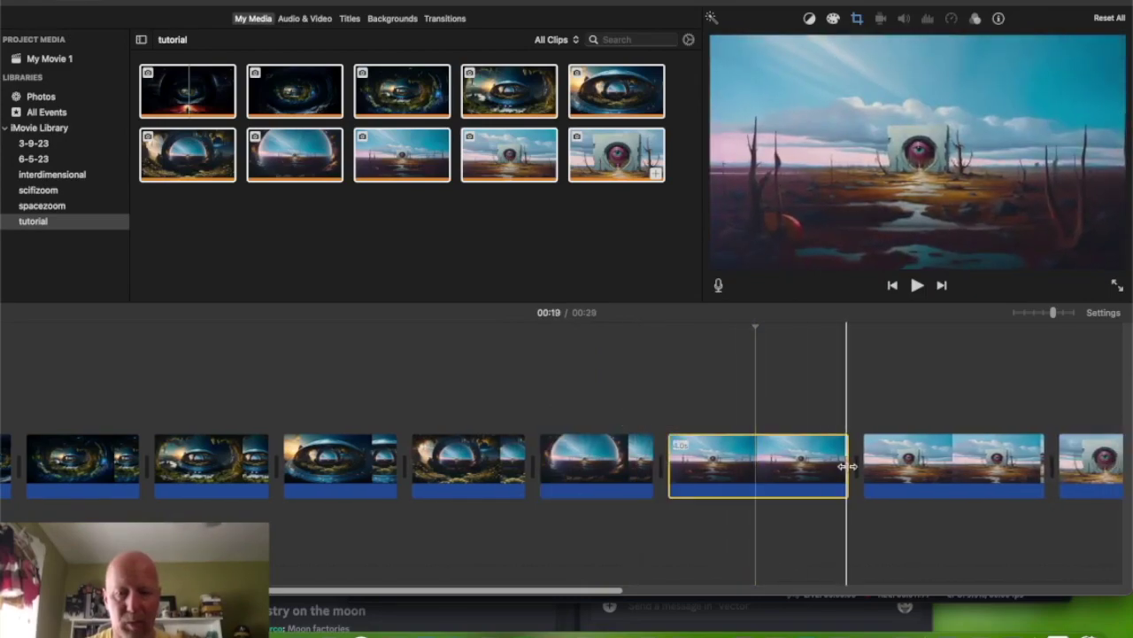
drag(845, 466, 776, 466)
click(888, 461)
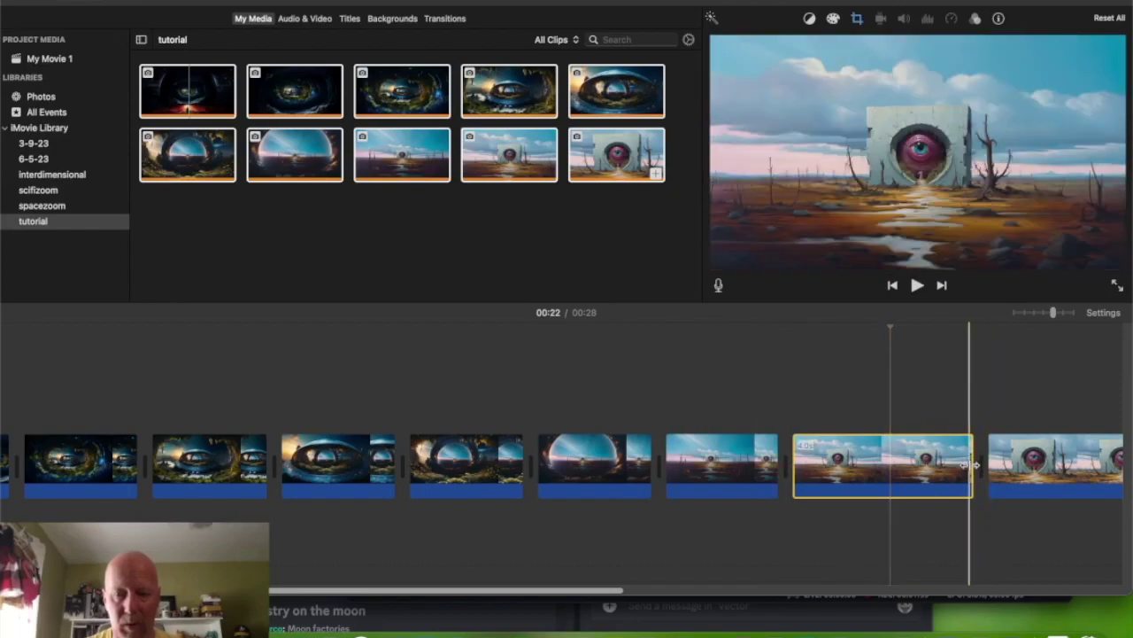
drag(971, 466, 904, 448)
click(986, 460)
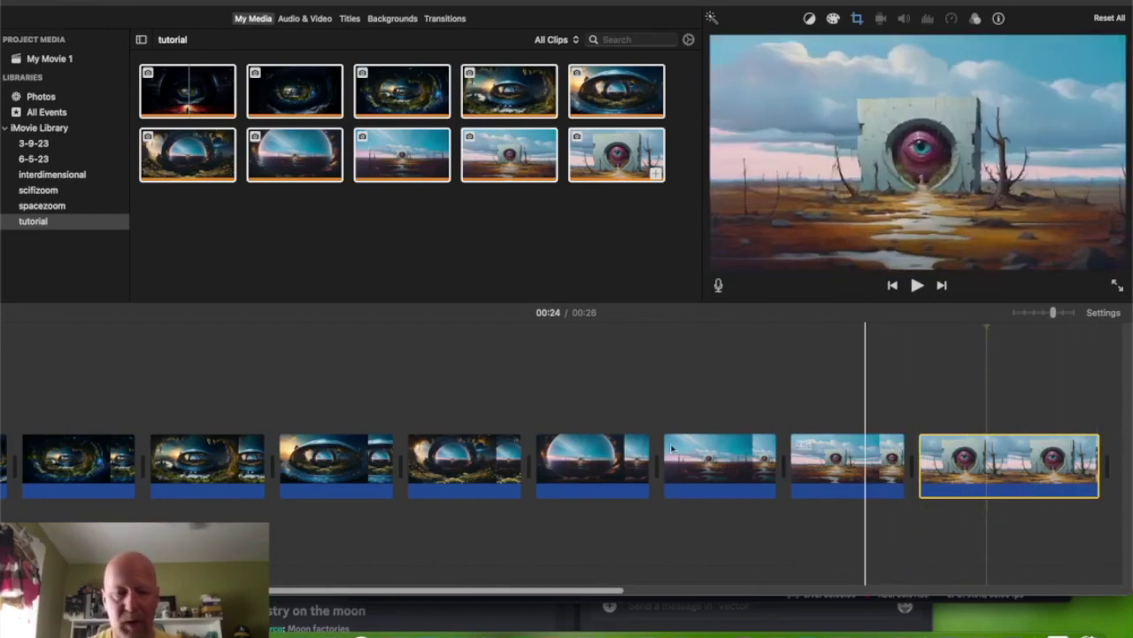
- Set the crop style of all timeline clips to Fit and play the movie from the beginning
scroll(150, 518, left, 10)
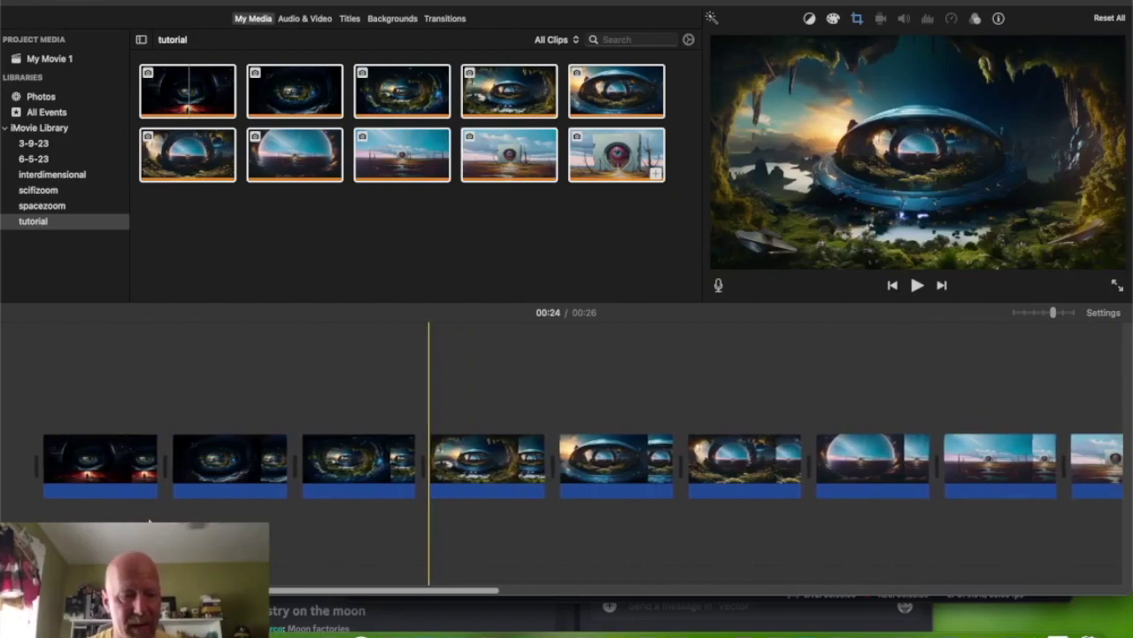
key(super+a)
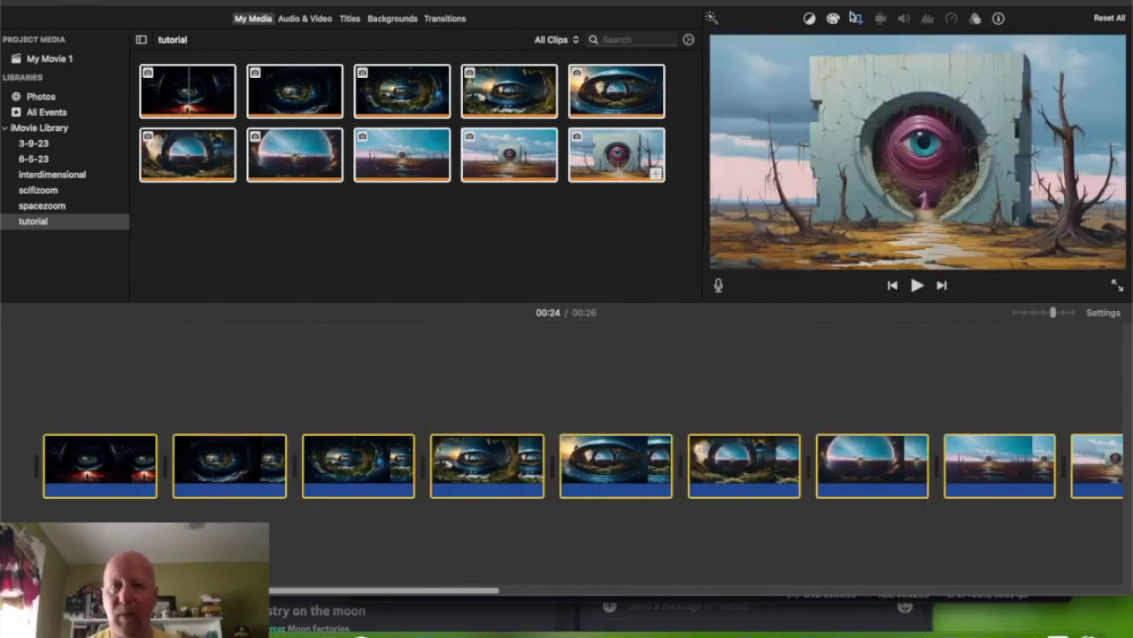
click(857, 19)
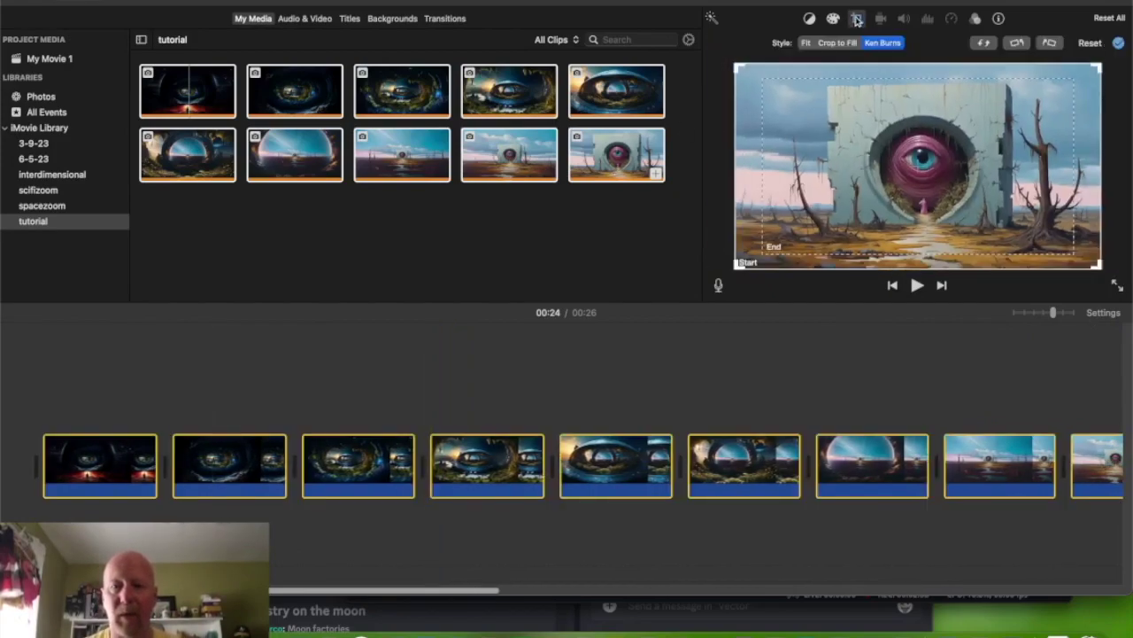
click(805, 43)
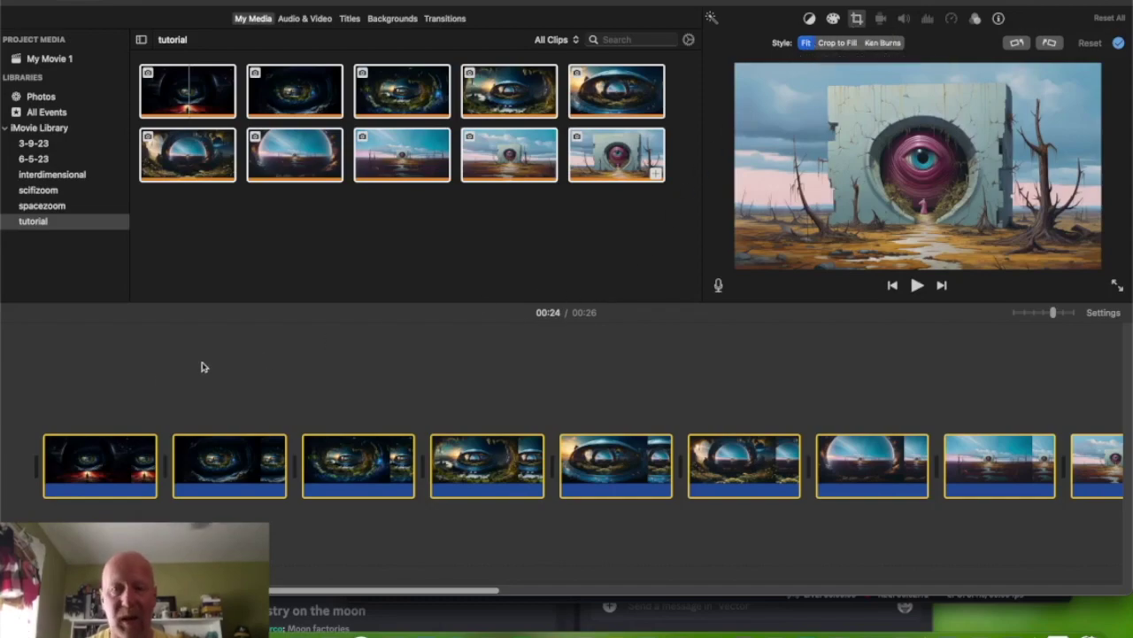
click(51, 399)
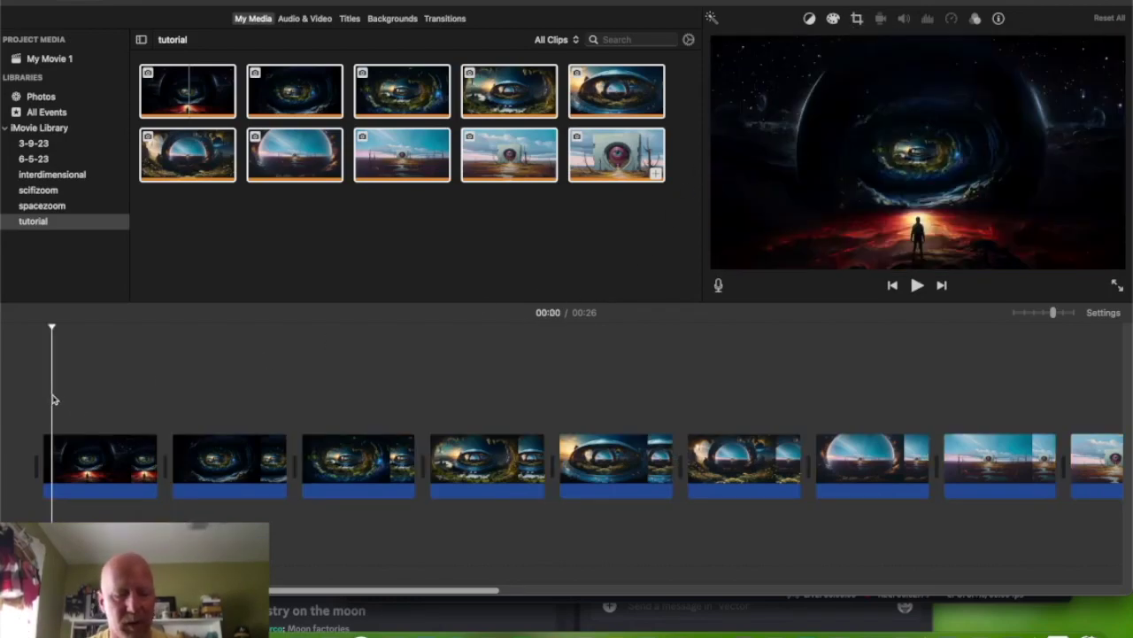
key(space)
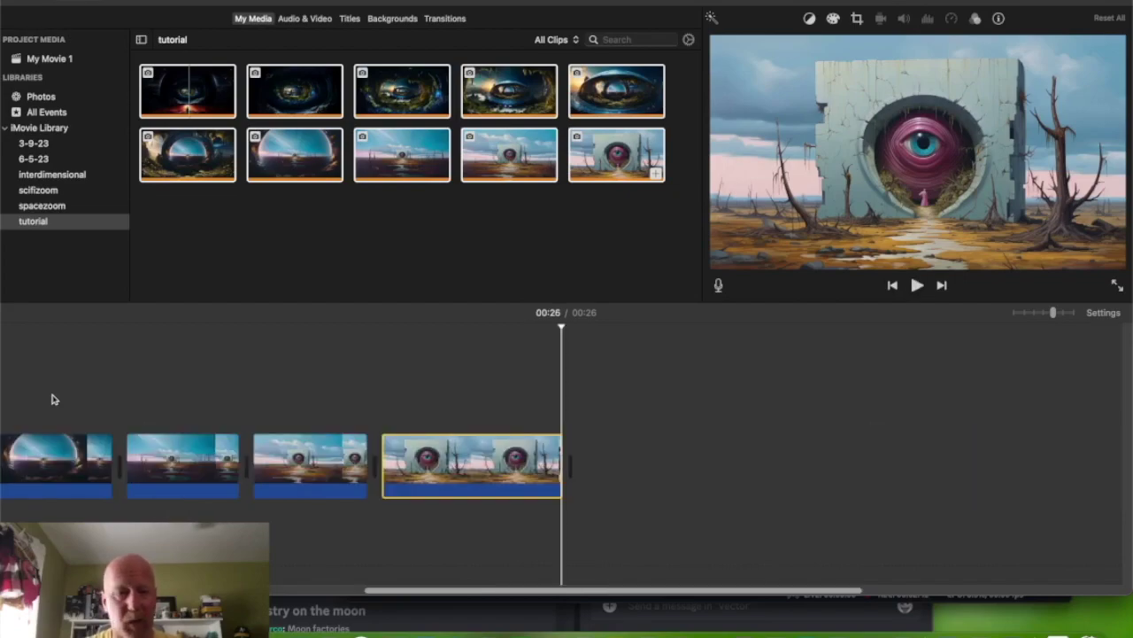
- Insert a second copy of the first image at the very start of the timeline
scroll(51, 399, left, 10)
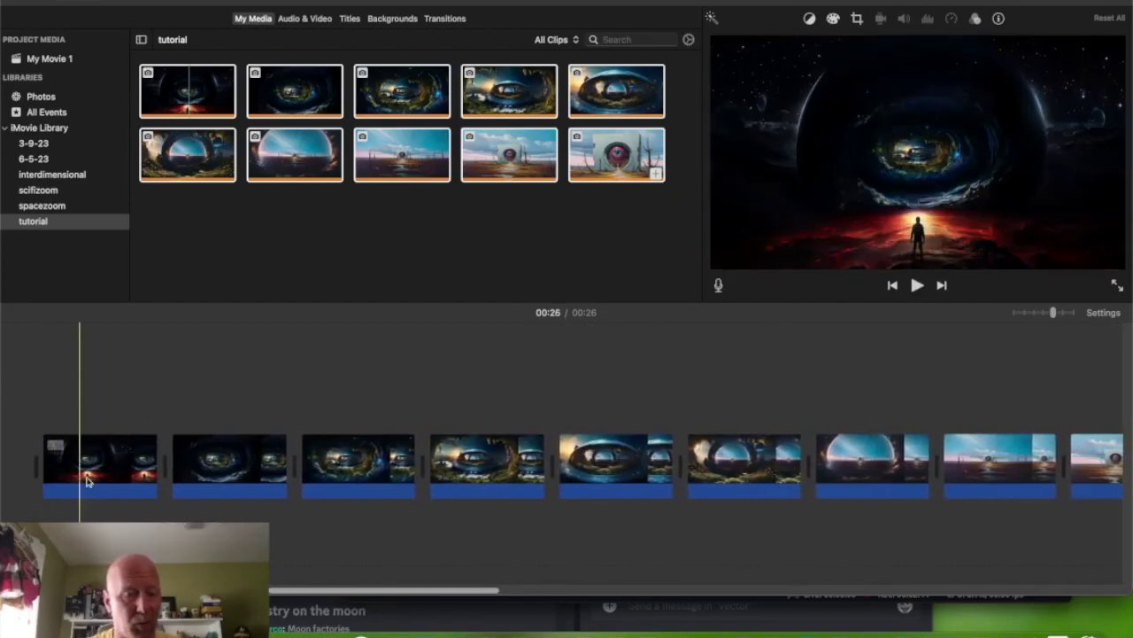
click(100, 473)
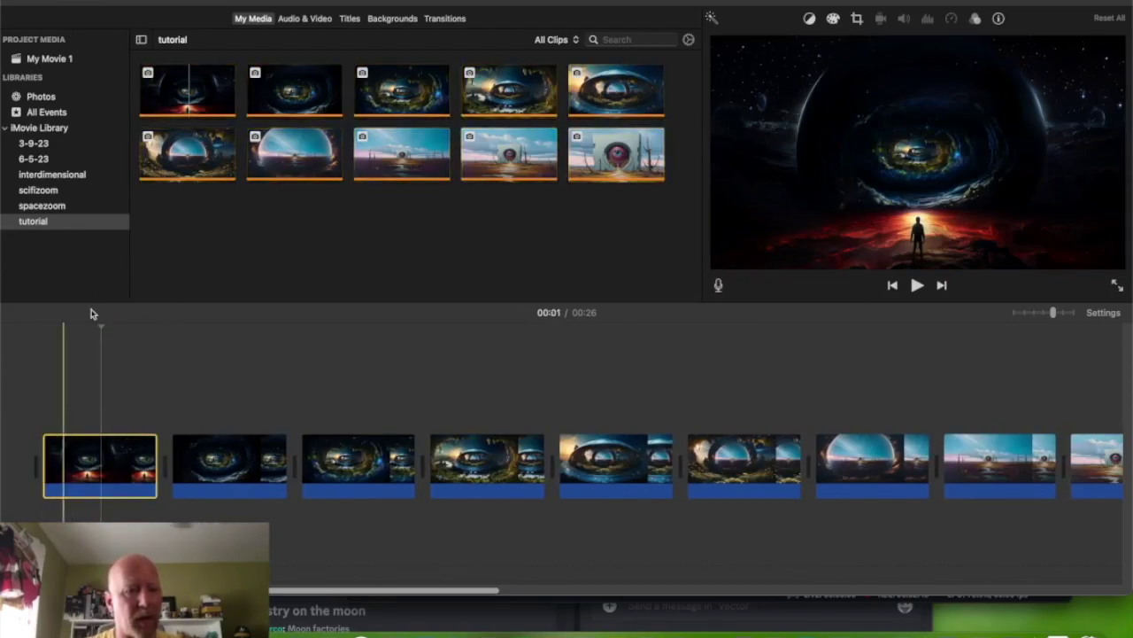
click(196, 91)
drag(199, 86, 7, 466)
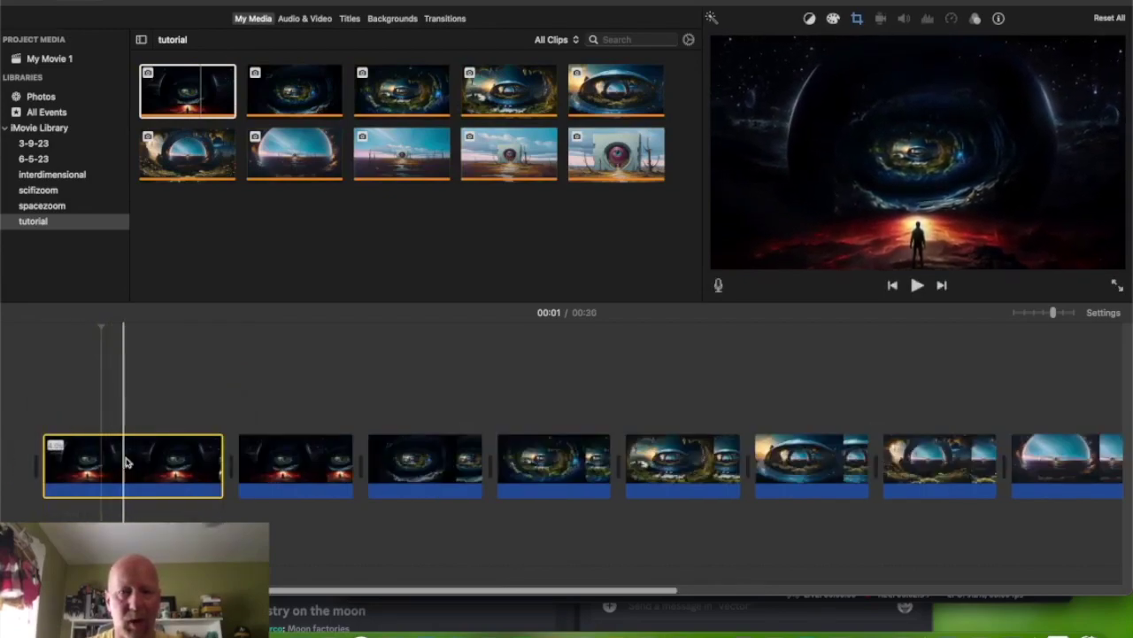
- Set the crop style of the new first timeline clip to Fit
click(122, 478)
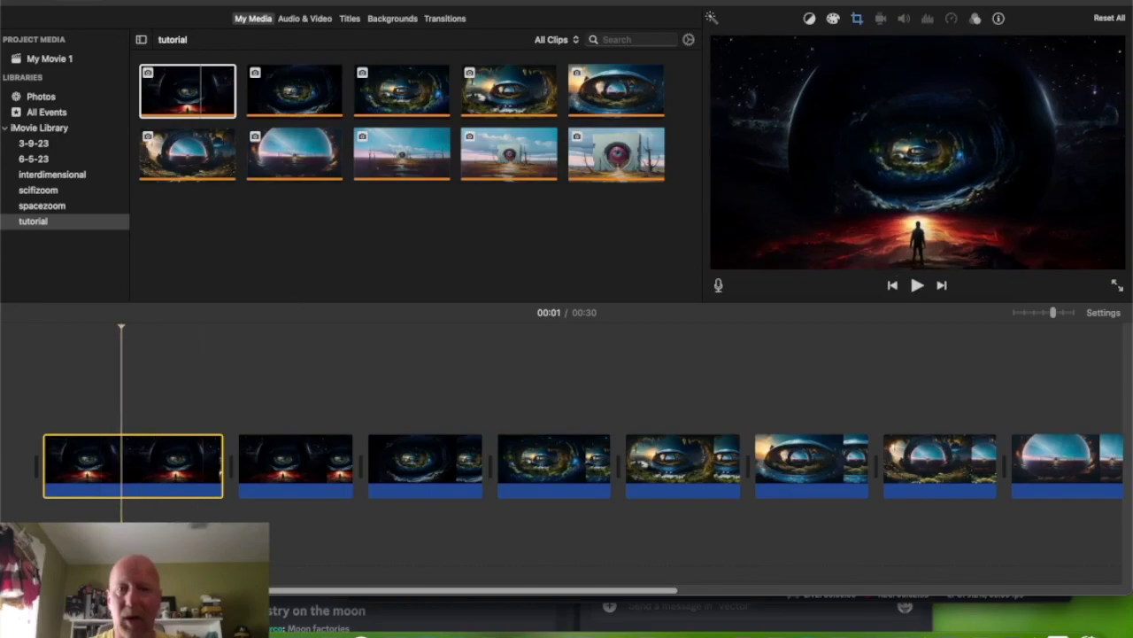
click(857, 19)
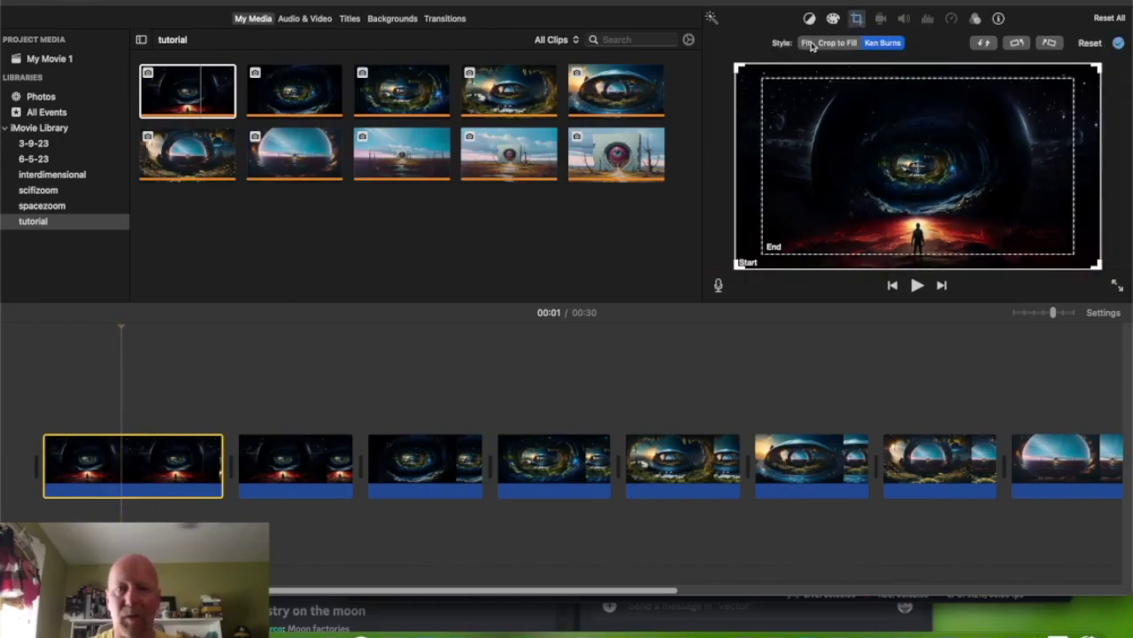
click(808, 43)
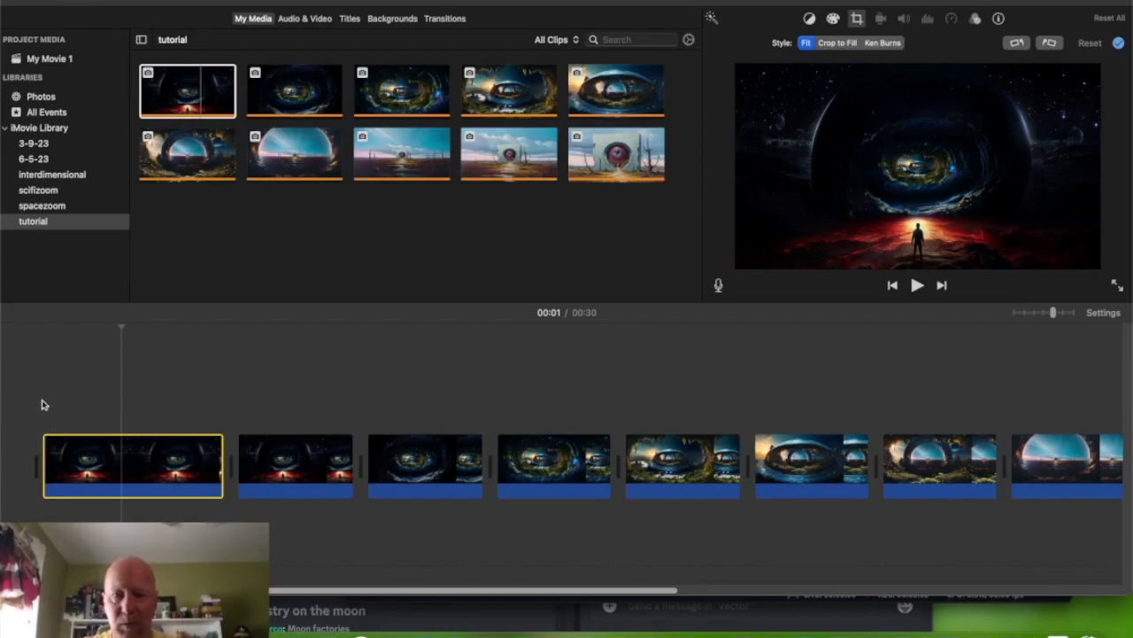
click(98, 474)
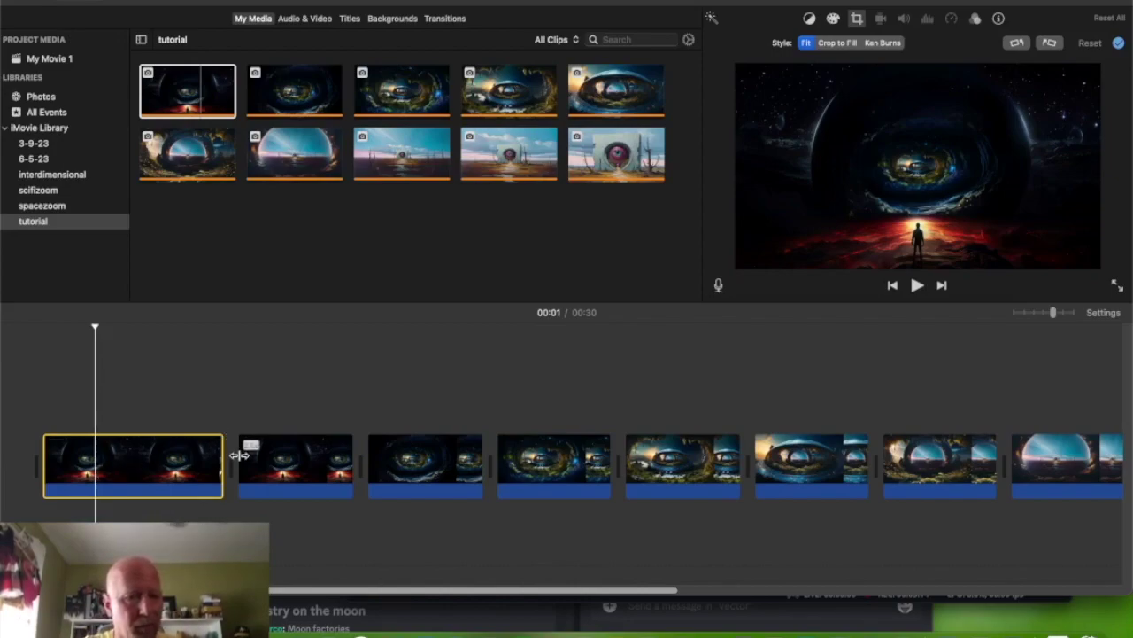
- Apply the Ken Burns crop style to the second timeline clip
click(300, 465)
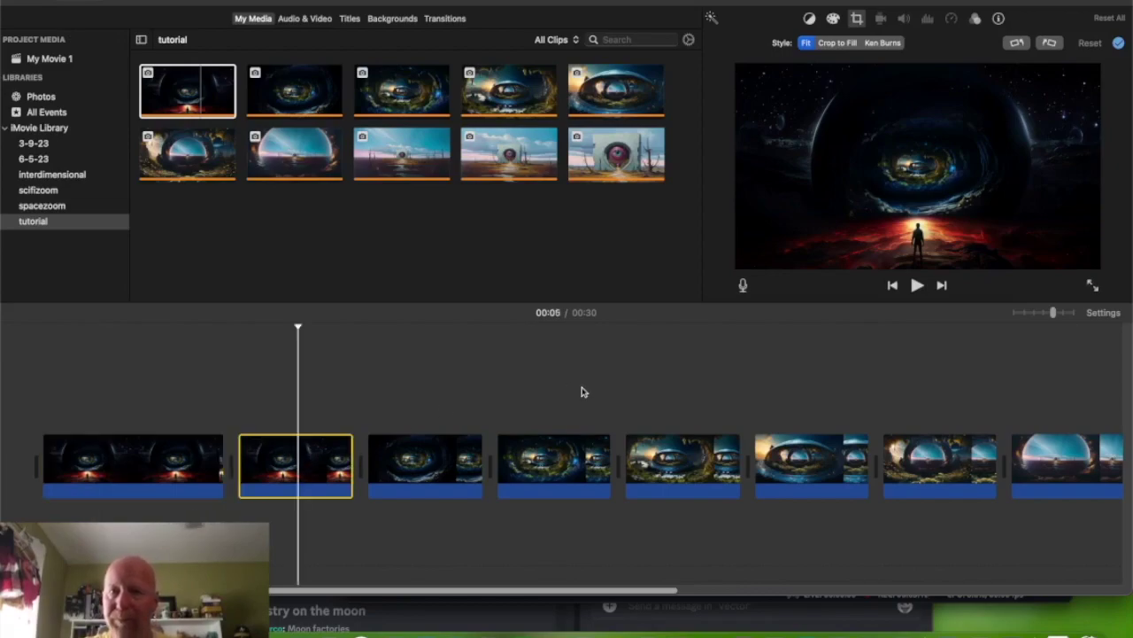
click(857, 20)
click(857, 19)
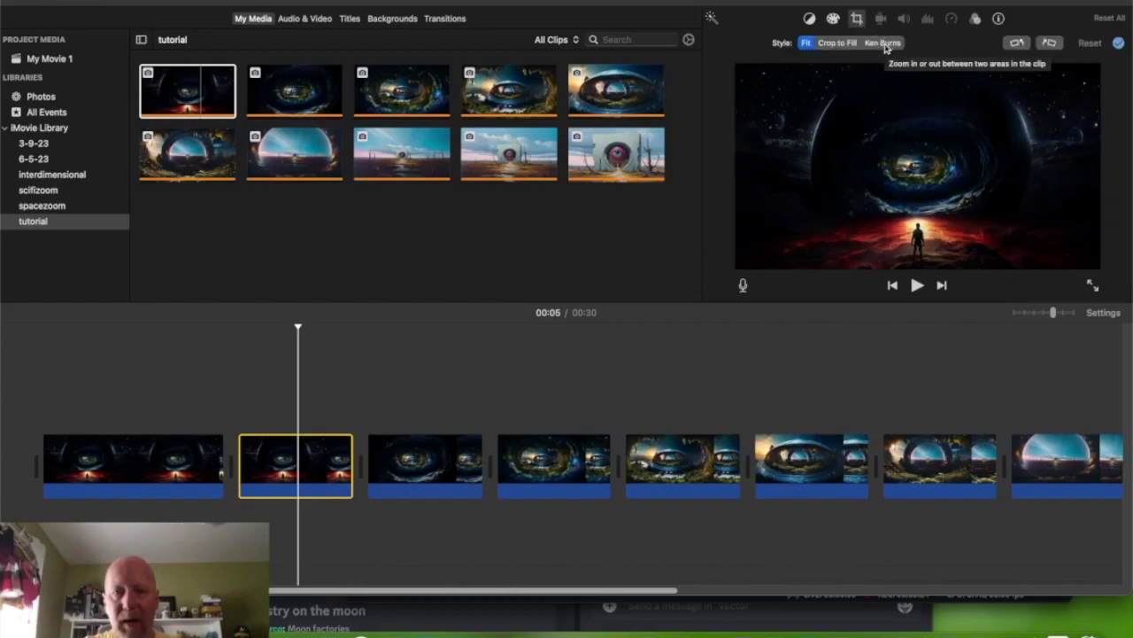
click(885, 49)
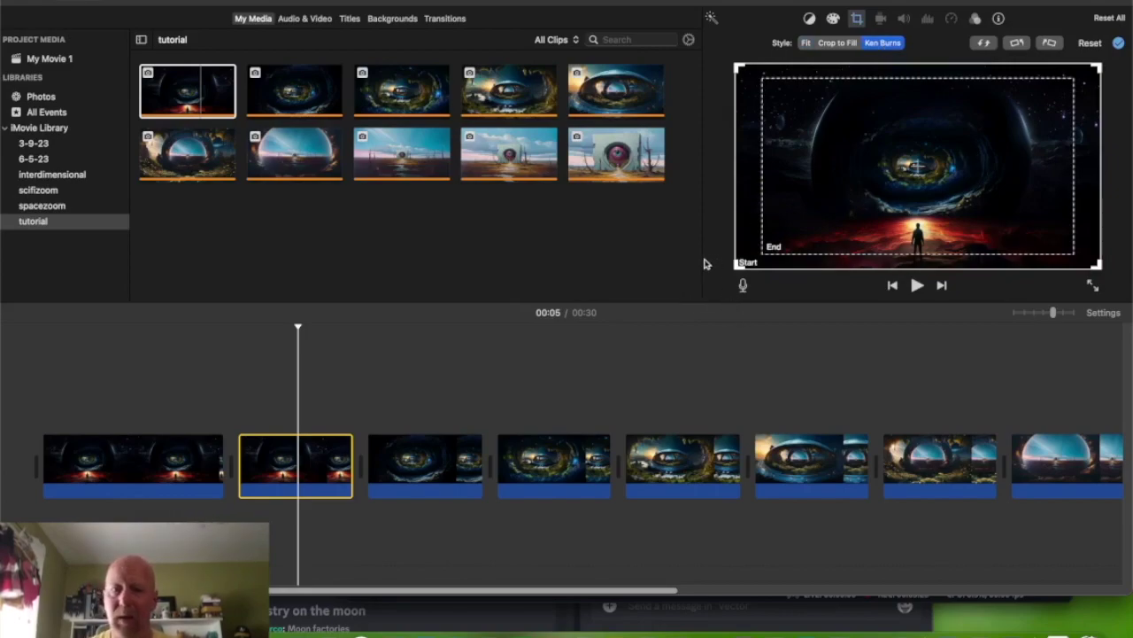
- Shrink the second clip's Ken Burns End frame to the image's upper-right quarter, and extend the Start frame to the full image
click(774, 251)
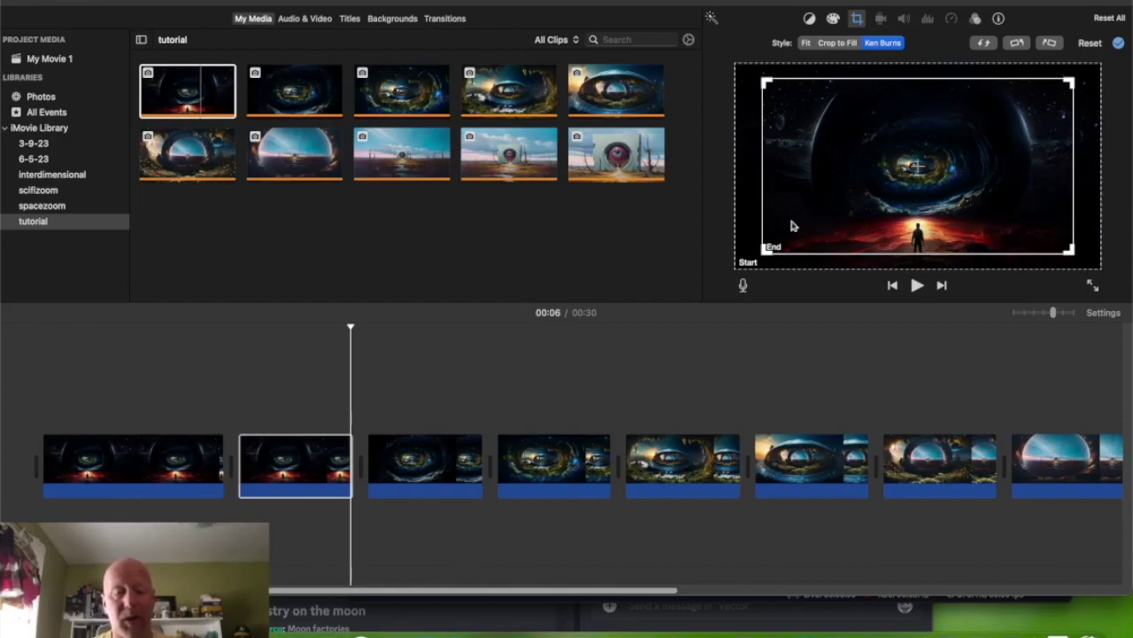
drag(788, 226, 816, 200)
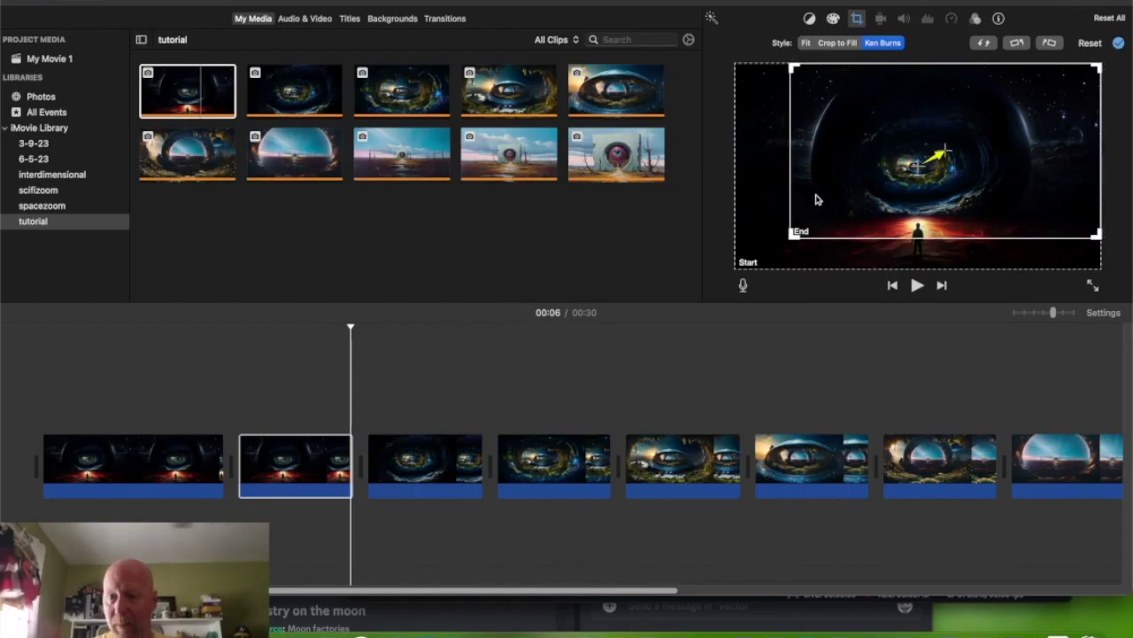
drag(784, 235, 923, 159)
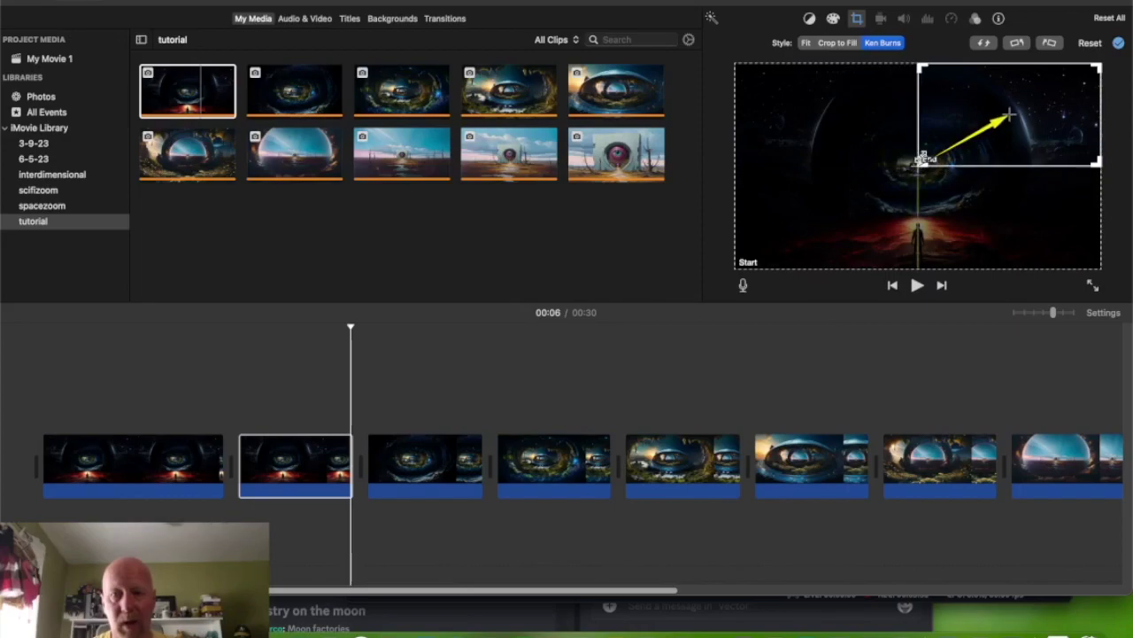
click(734, 239)
drag(737, 268, 700, 312)
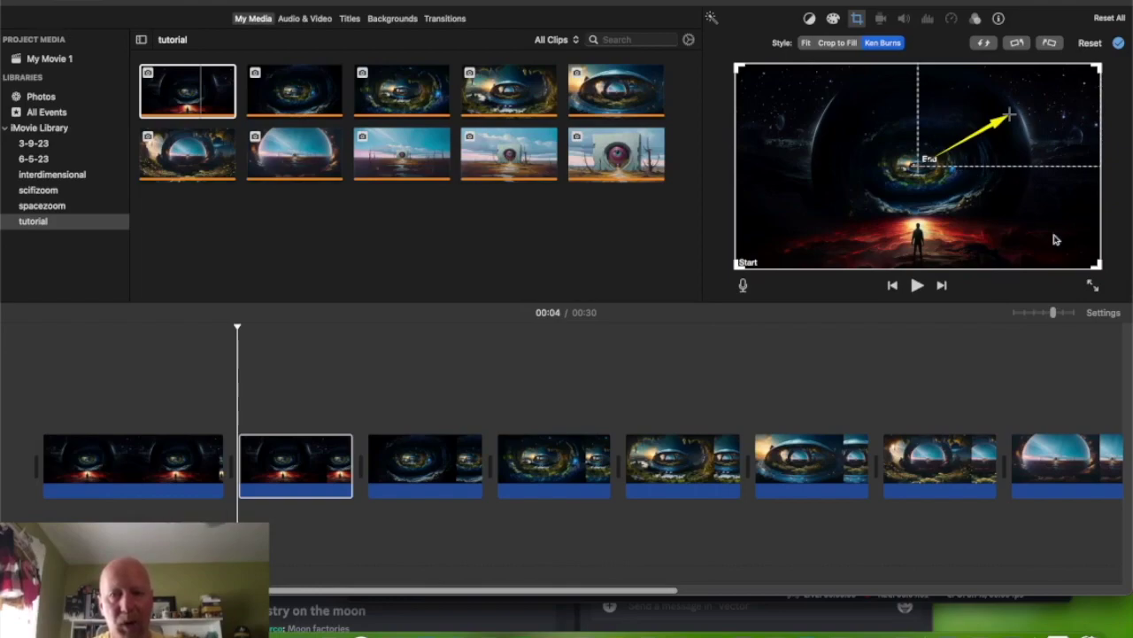
- In full-screen view, move the second clip's End frame so that it is centred on the inner eye of the image
click(1092, 289)
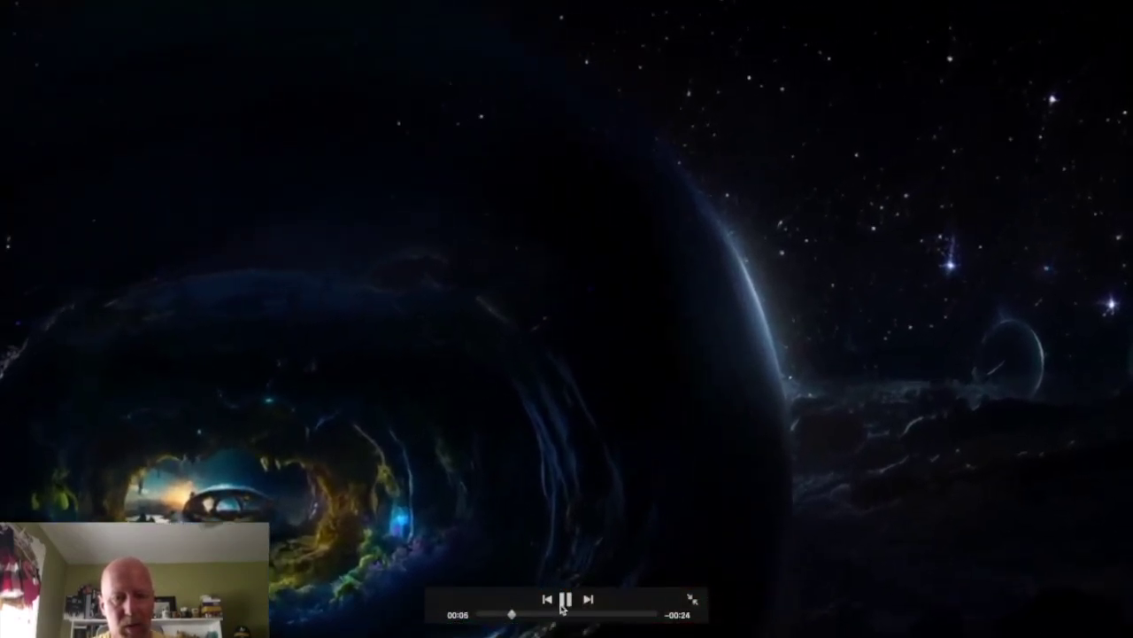
click(565, 599)
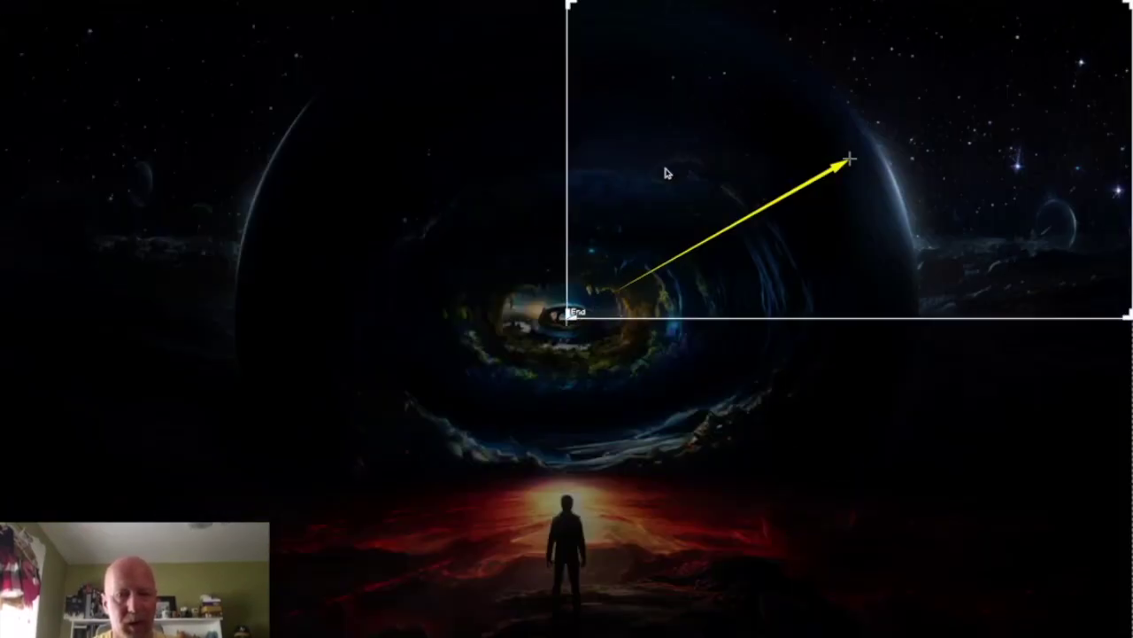
drag(809, 94, 523, 247)
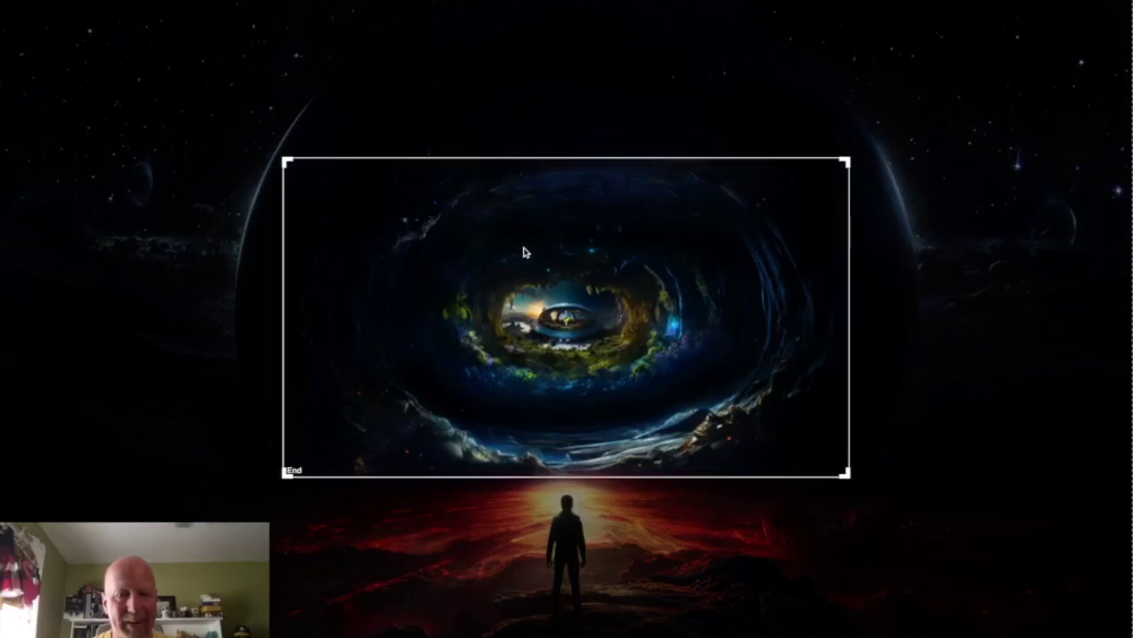
mouse_move(523, 247)
mouse_down()
mouse_move(488, 237)
mouse_move(489, 198)
mouse_move(501, 200)
mouse_move(518, 268)
mouse_move(525, 255)
mouse_up()
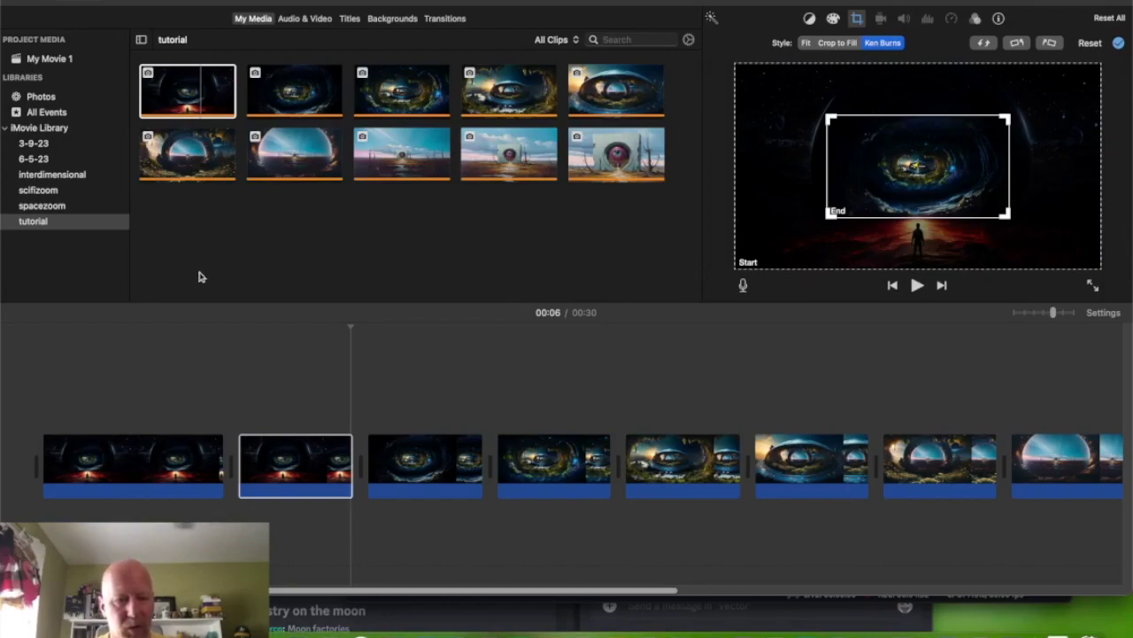
- Play the opening clips from near the start of the timeline to check the zoom transition into the third clip
click(109, 368)
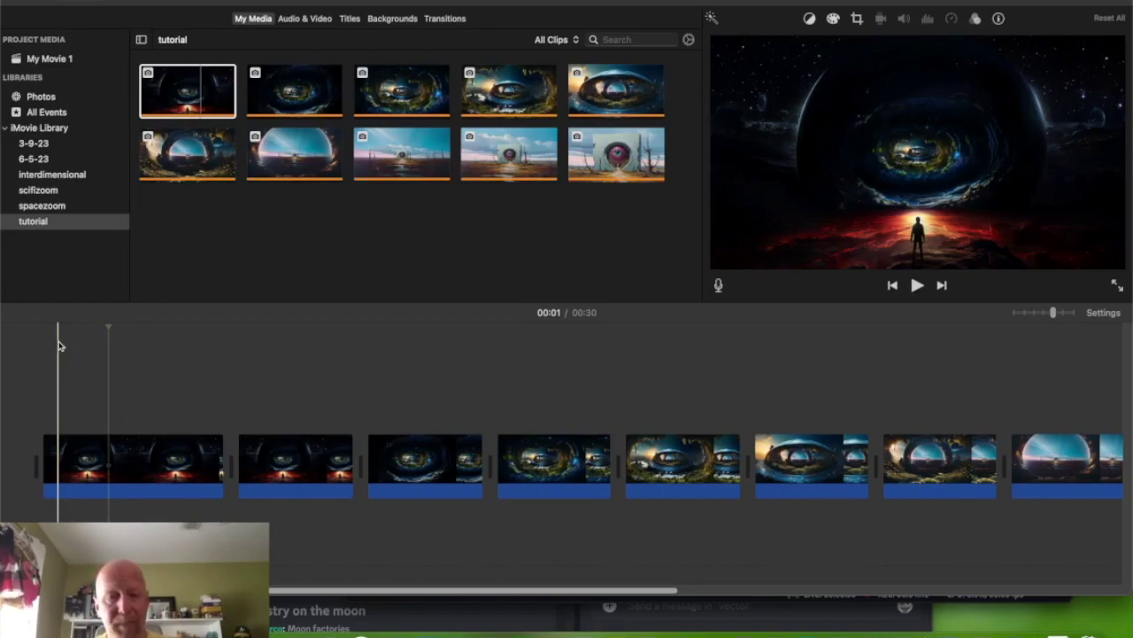
key(space)
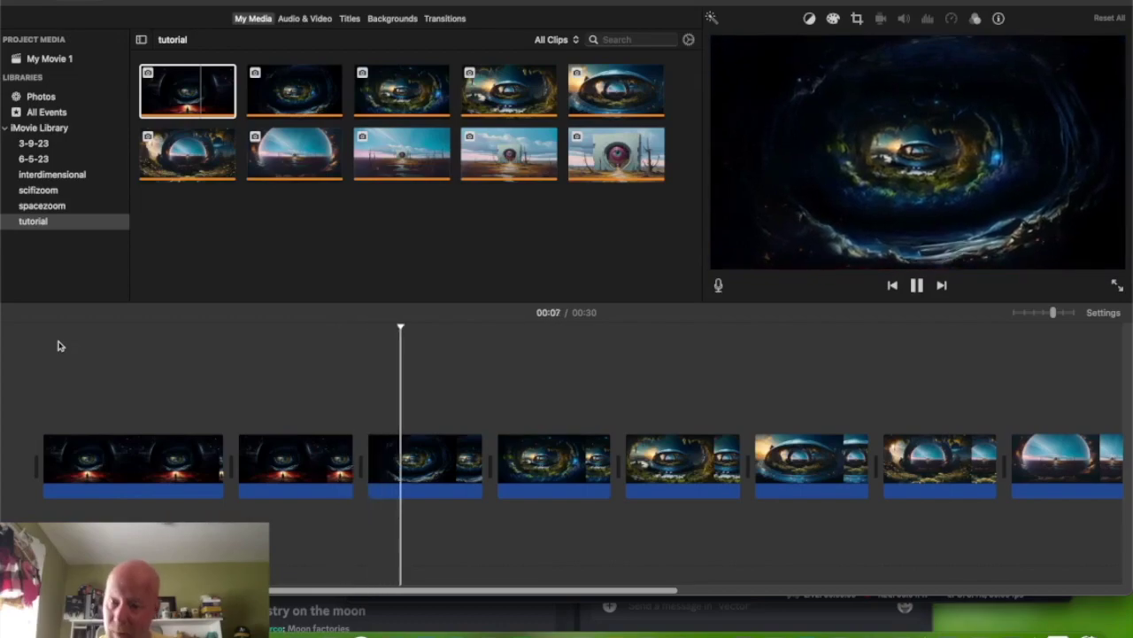
click(59, 346)
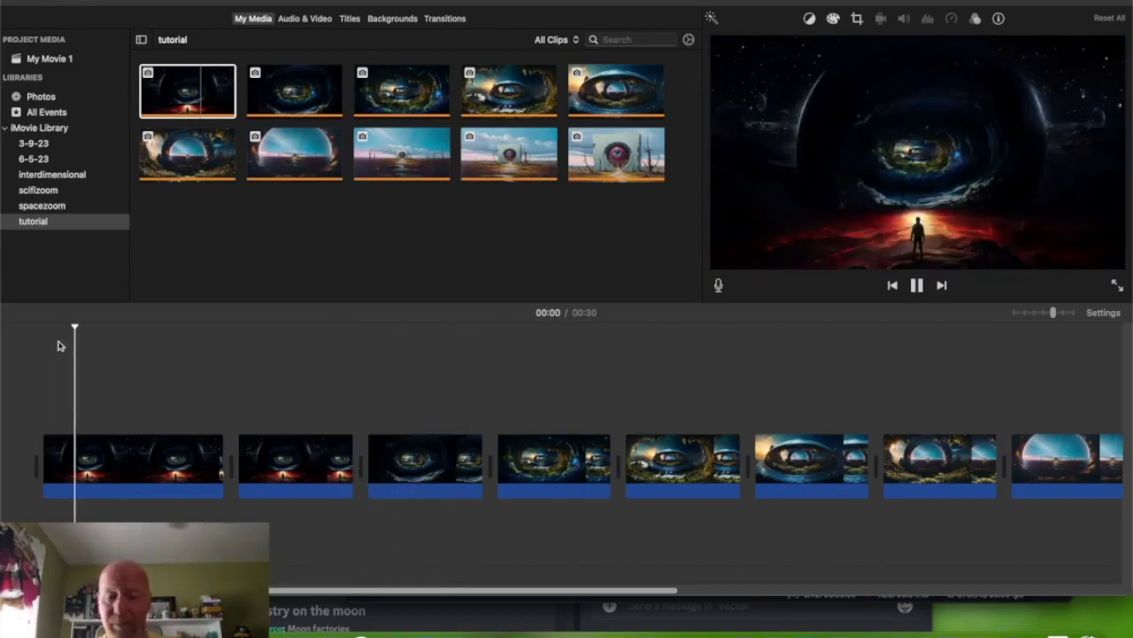
key(space)
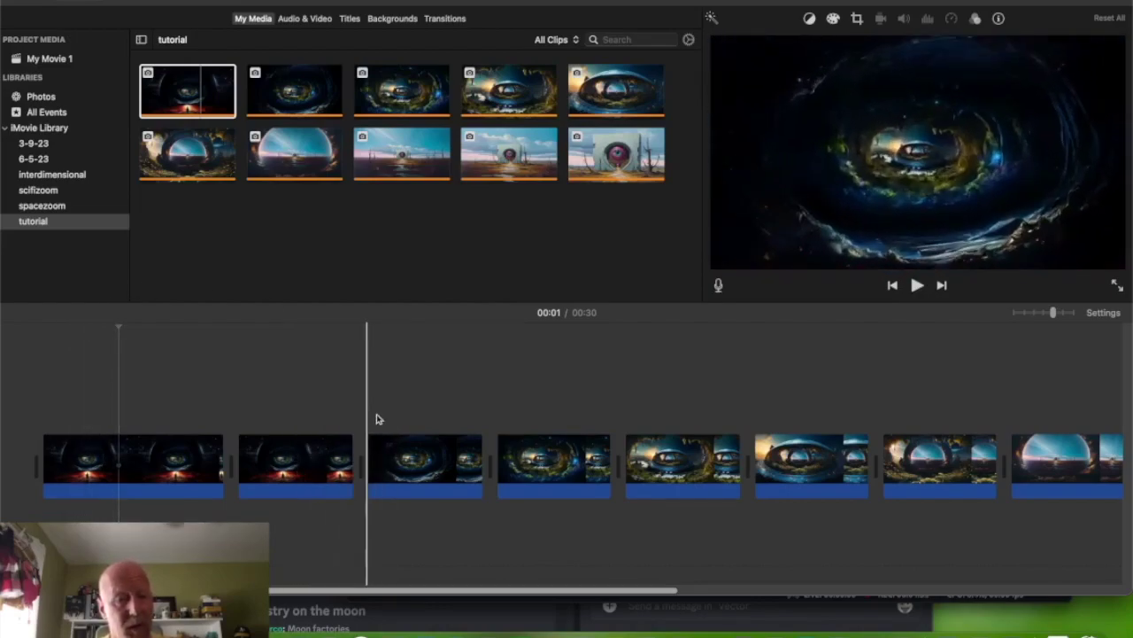
- Apply the Ken Burns crop style to the third timeline clip
click(410, 460)
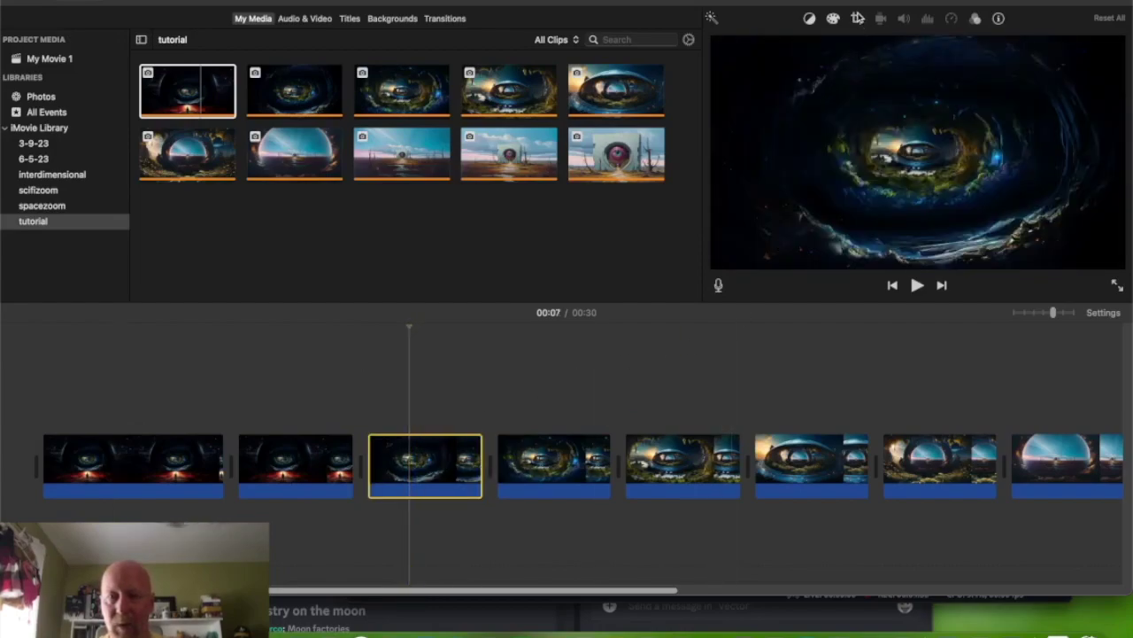
click(857, 20)
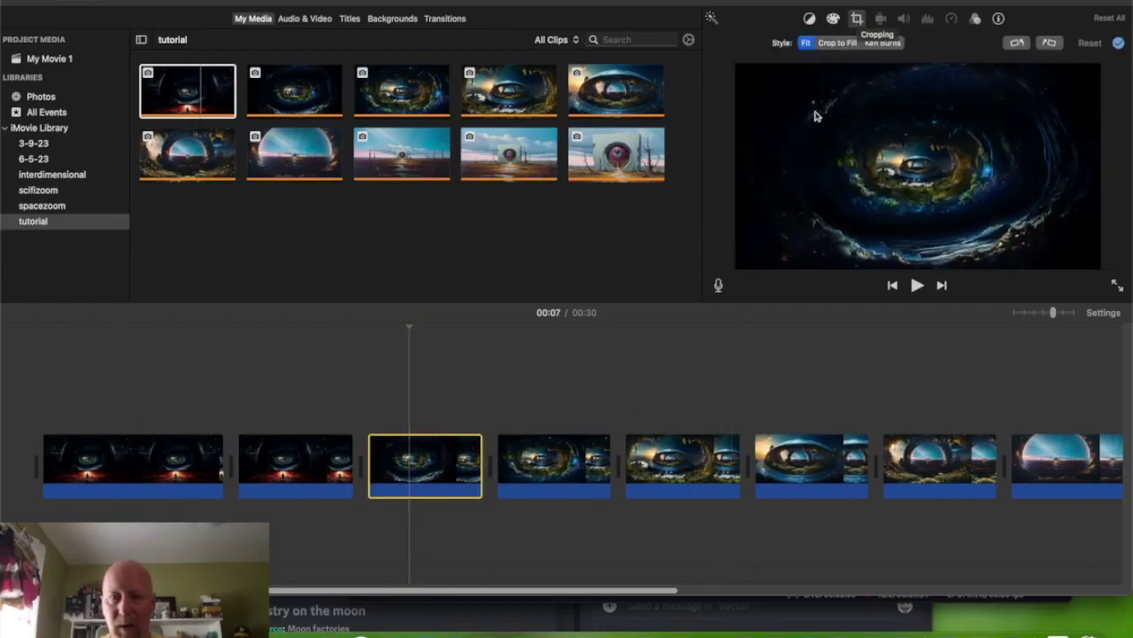
click(883, 43)
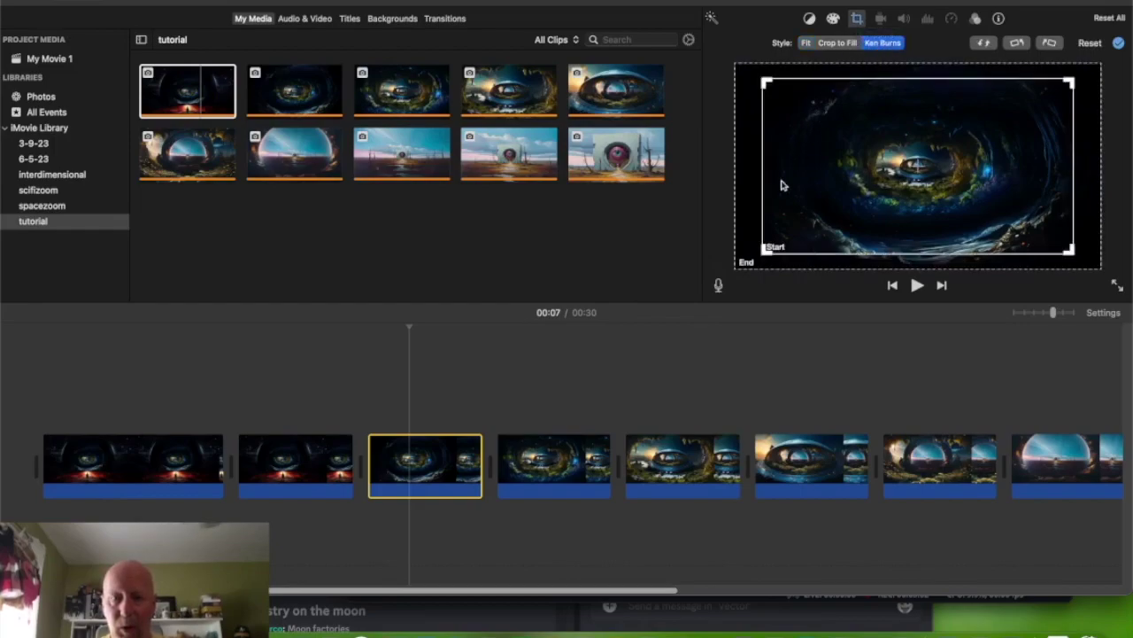
- Shrink the third clip's Ken Burns End frame to the image's upper-right quarter, and extend the Start frame to the full image
click(736, 213)
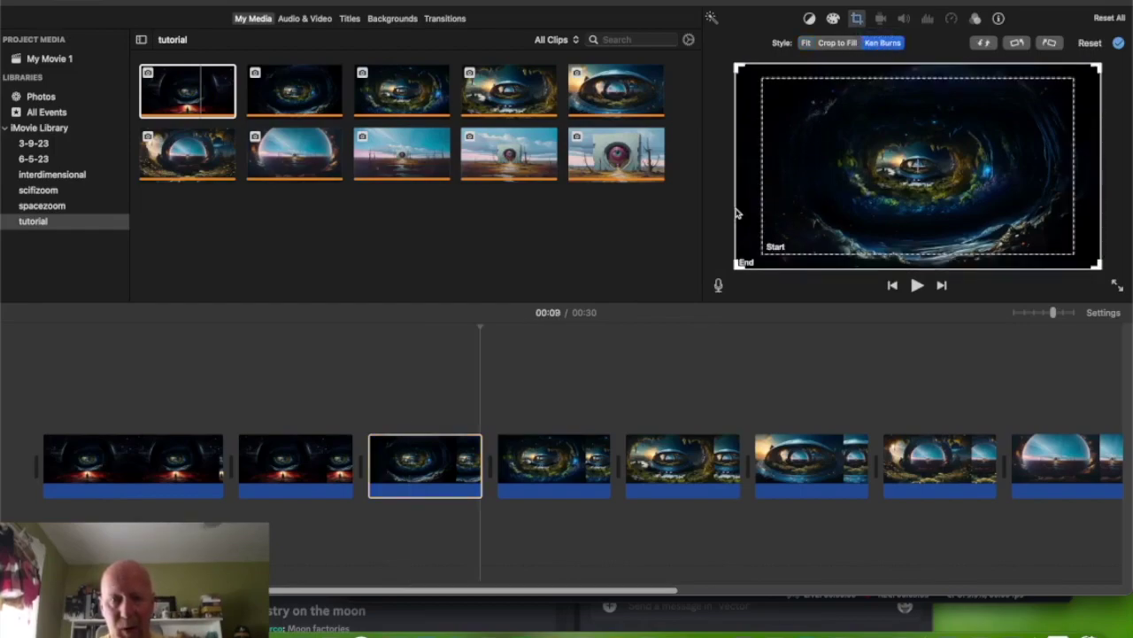
drag(736, 266, 920, 162)
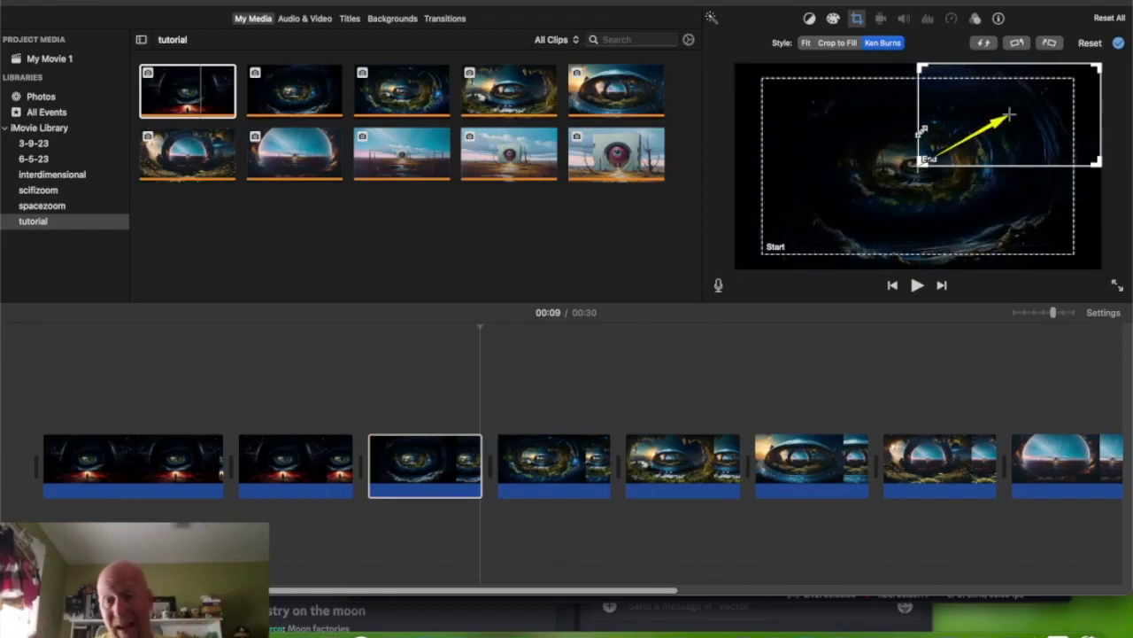
click(767, 235)
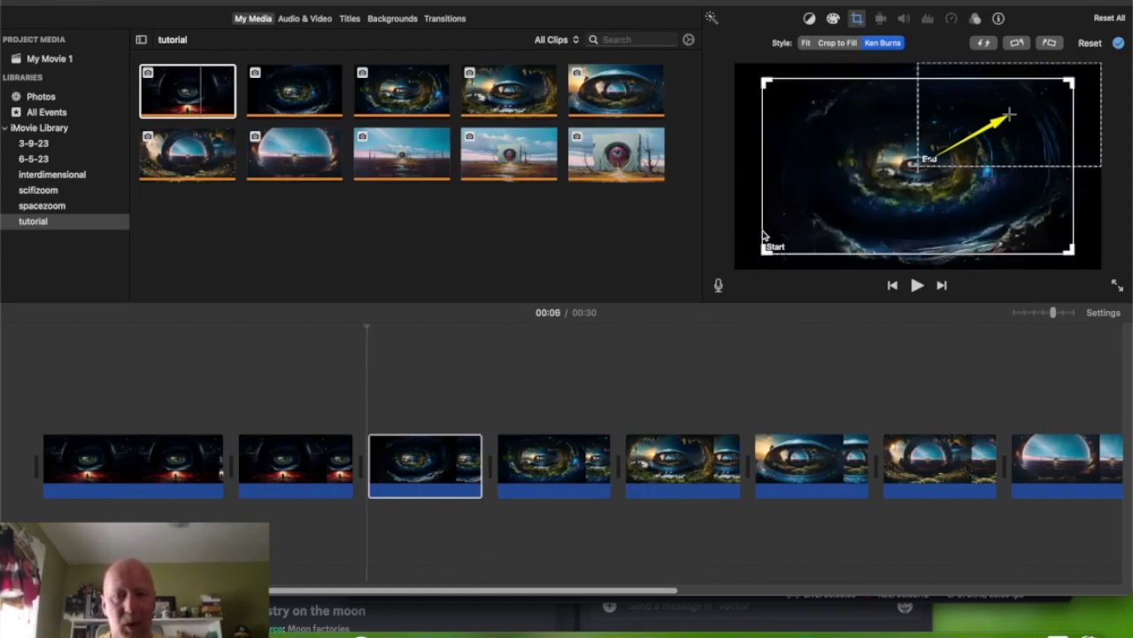
drag(759, 256, 573, 404)
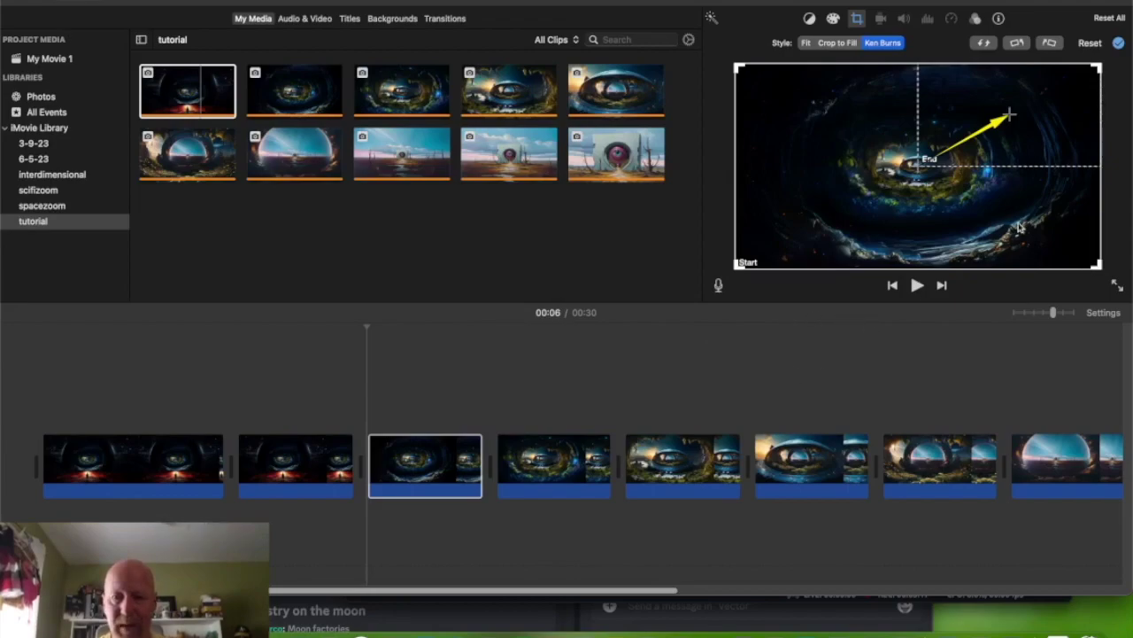
- In full-screen view, move the third clip's End frame so that it is centred on the small domed eye in the image
click(1118, 289)
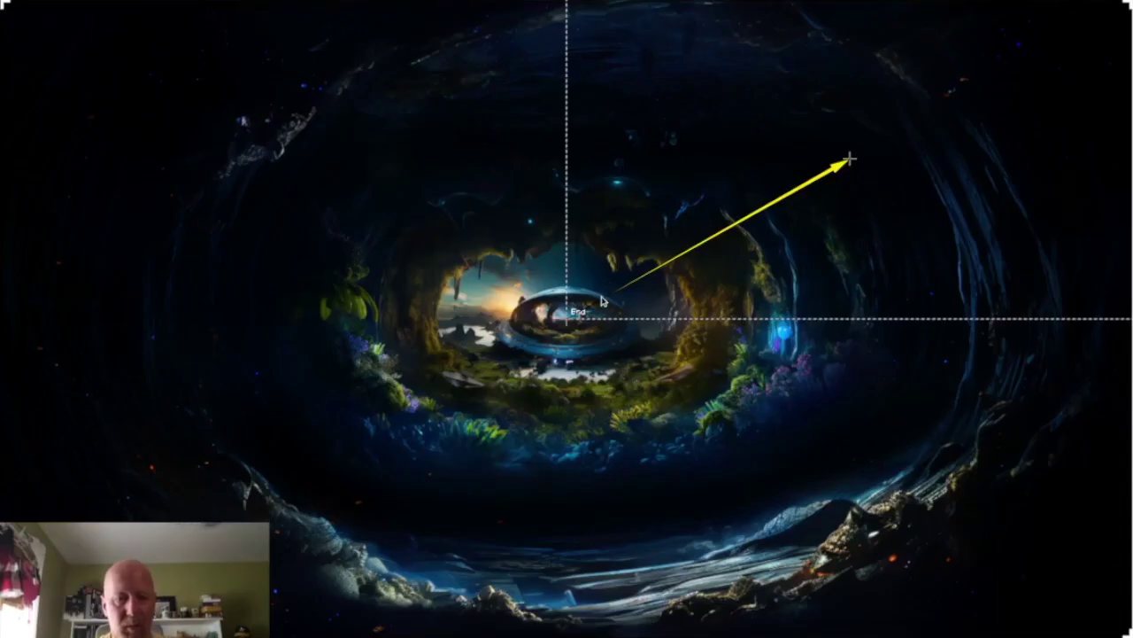
key(space)
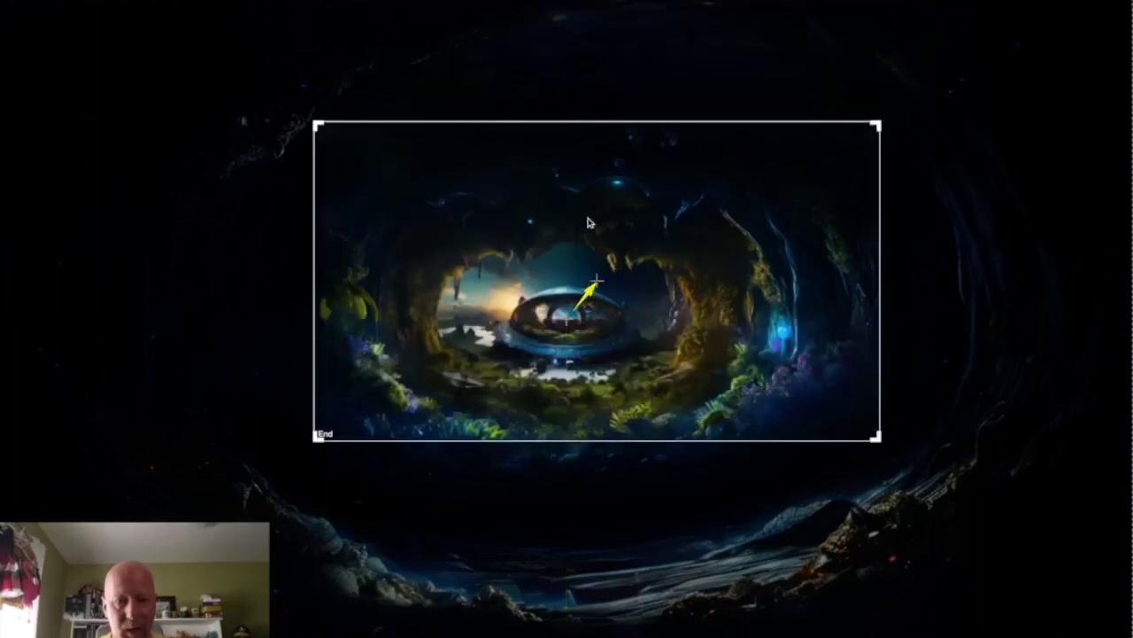
drag(574, 252, 564, 255)
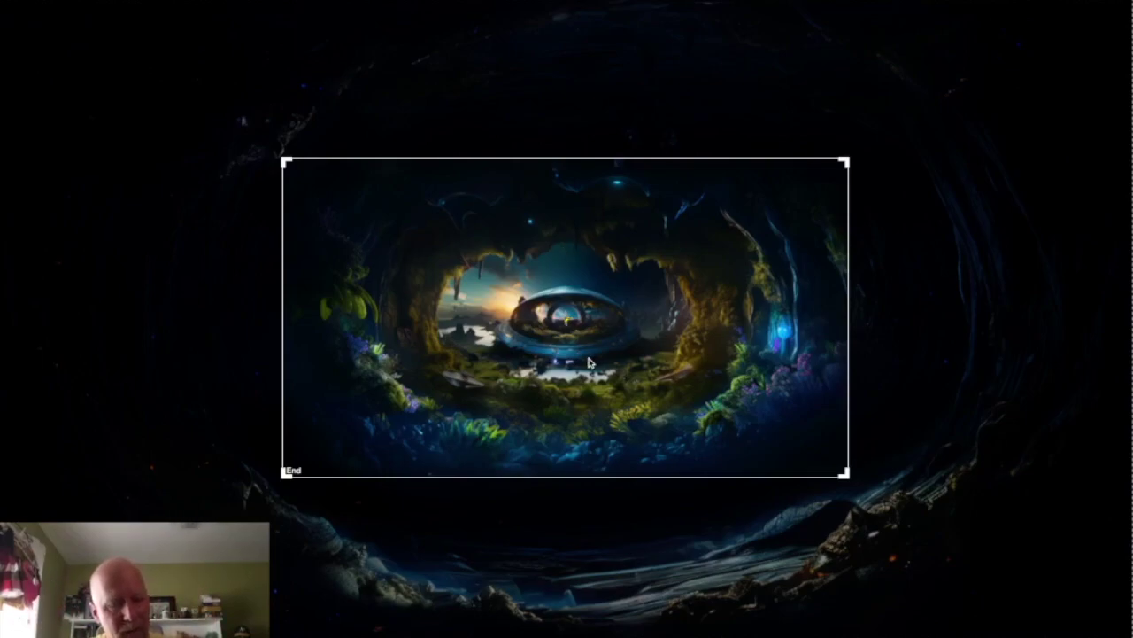
key(Escape)
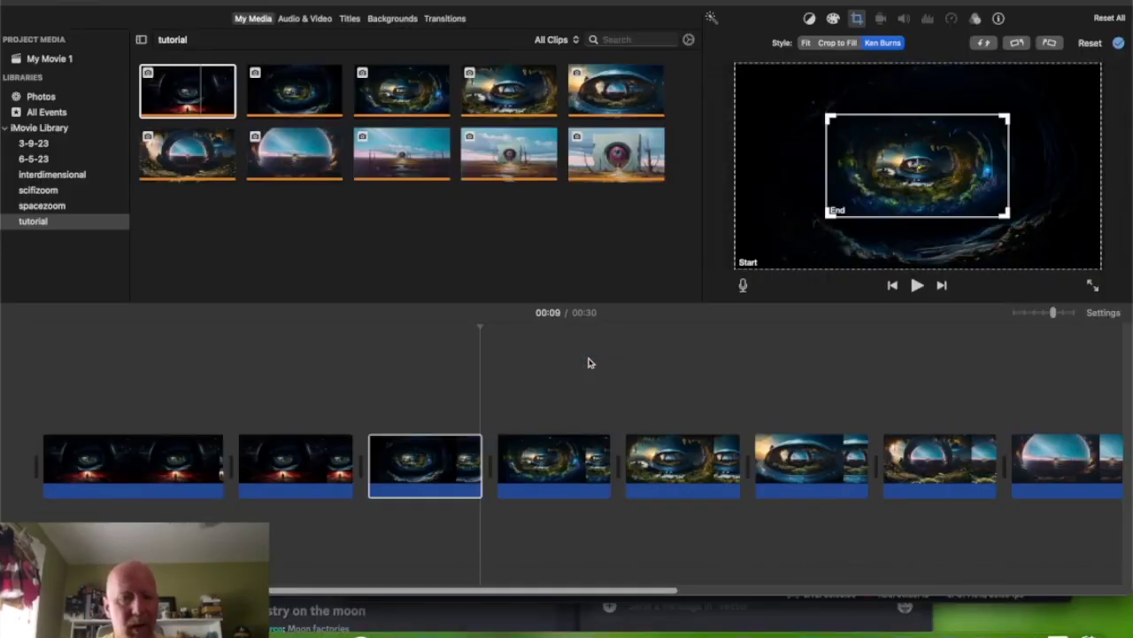
- Play from early in the second clip to check the zoom transitions through the third clip into the fourth
click(272, 382)
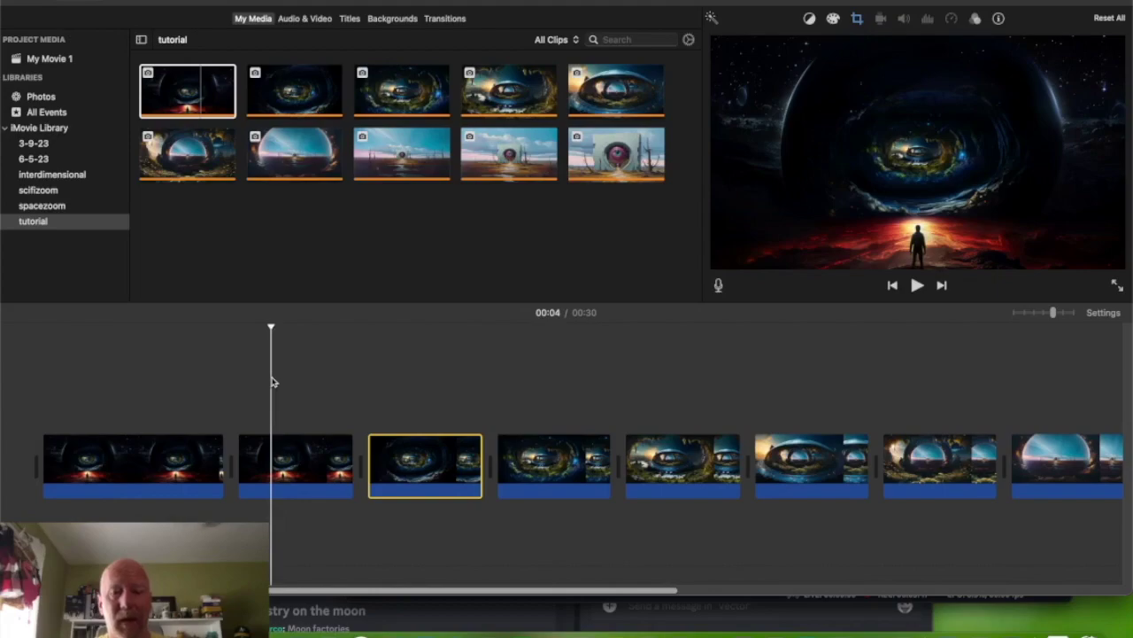
key(space)
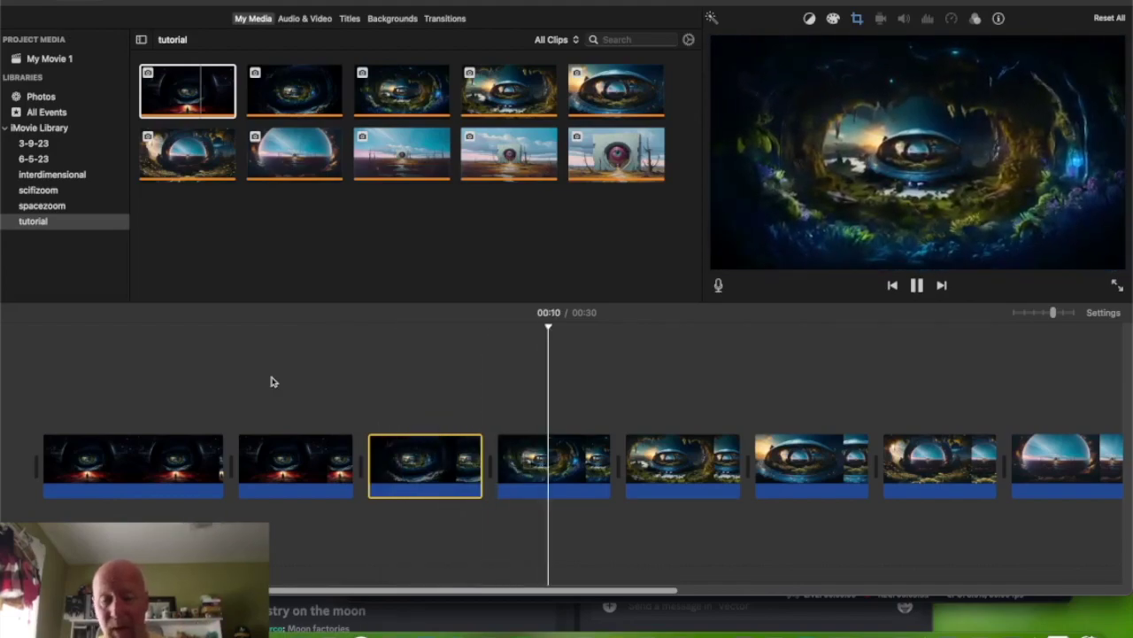
key(space)
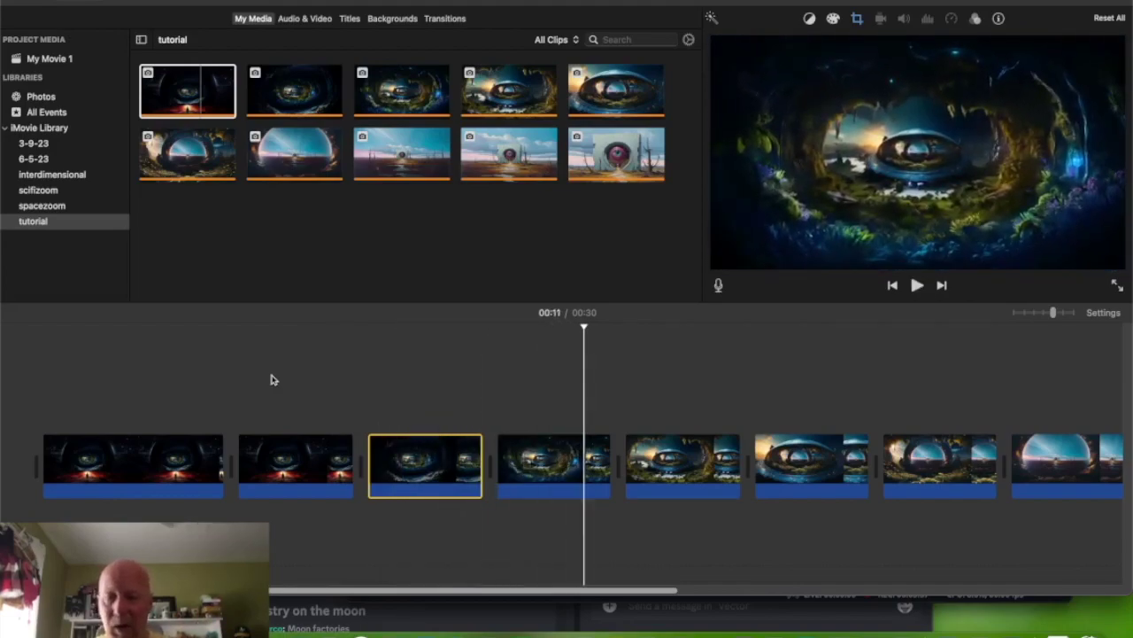
- Apply the Ken Burns crop style to the fourth timeline clip
click(532, 450)
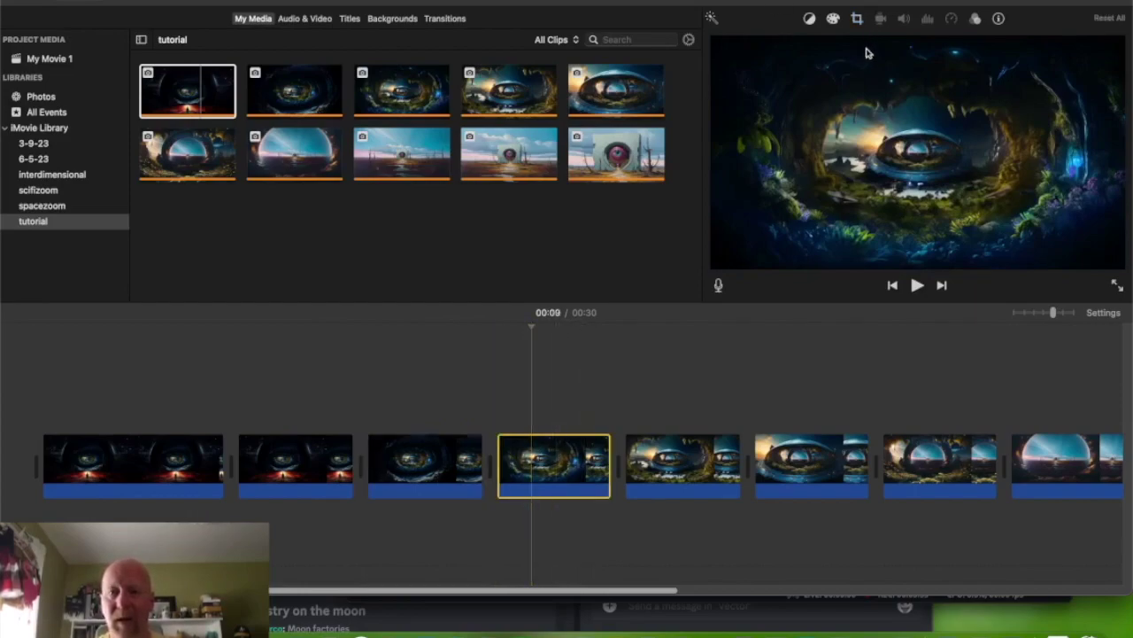
click(858, 18)
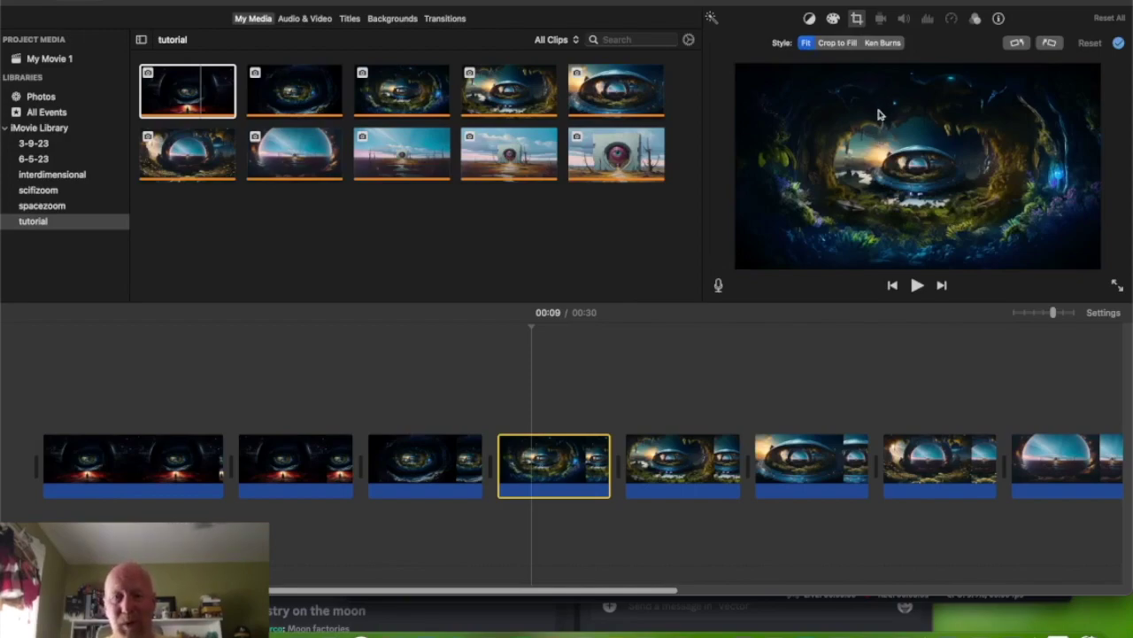
click(883, 44)
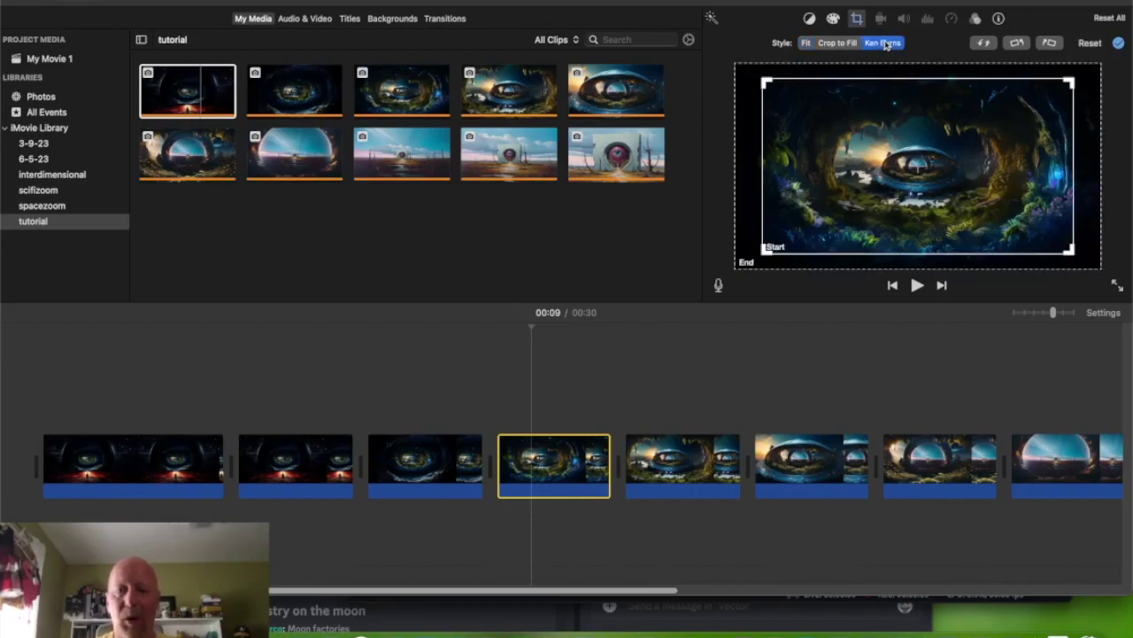
- Shrink the fourth clip's Ken Burns End frame to the image's upper-right quarter, and extend the Start frame to the full image
click(737, 265)
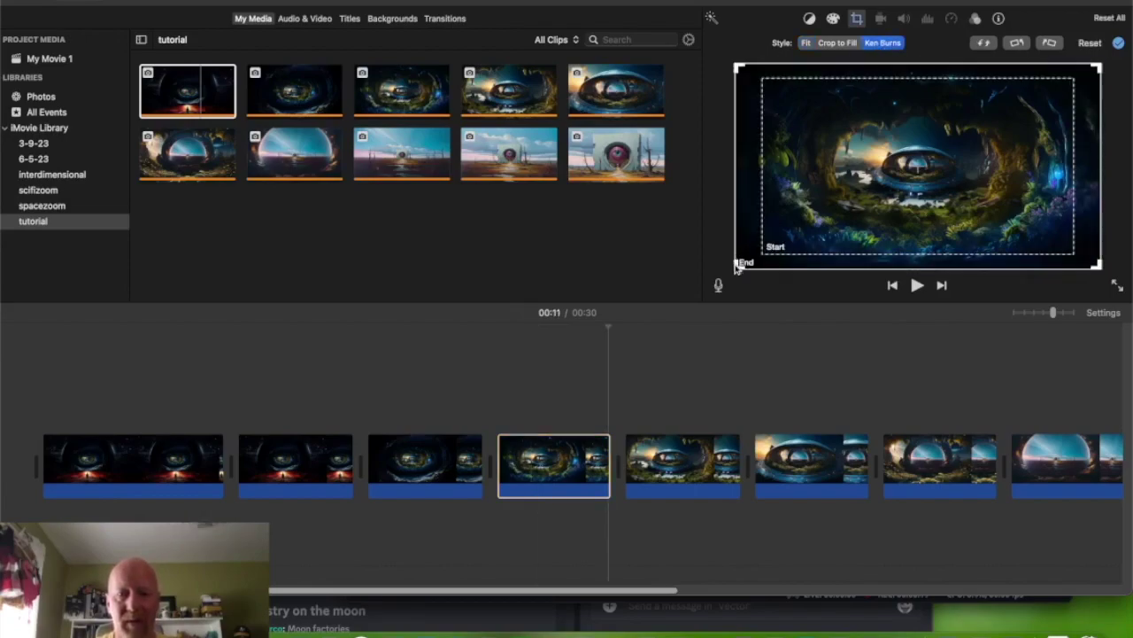
drag(737, 264, 919, 158)
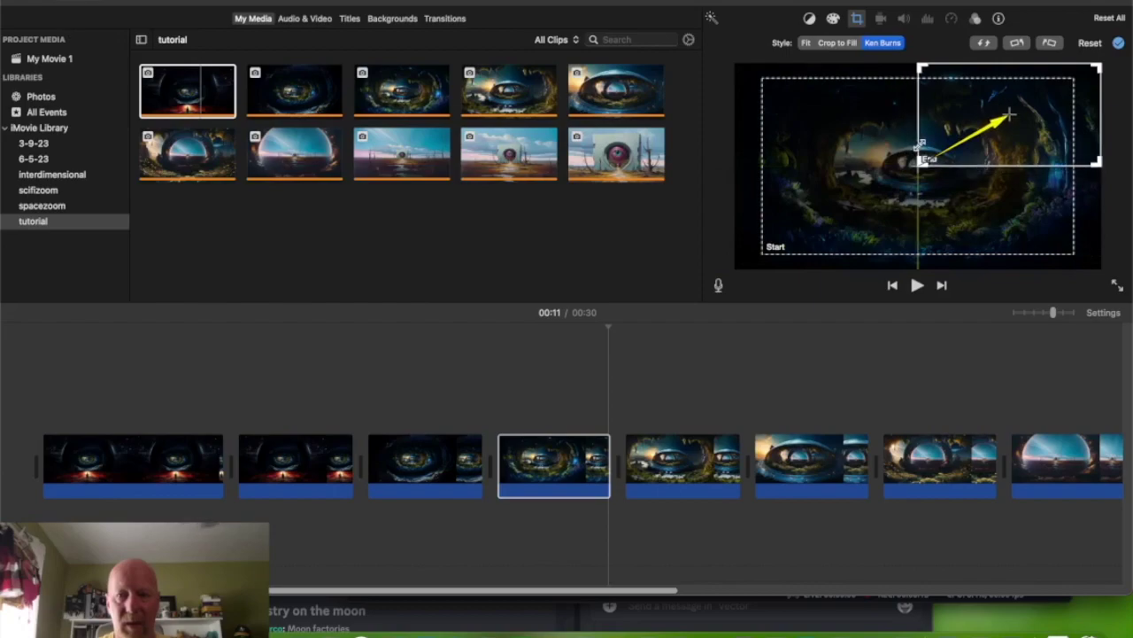
click(764, 237)
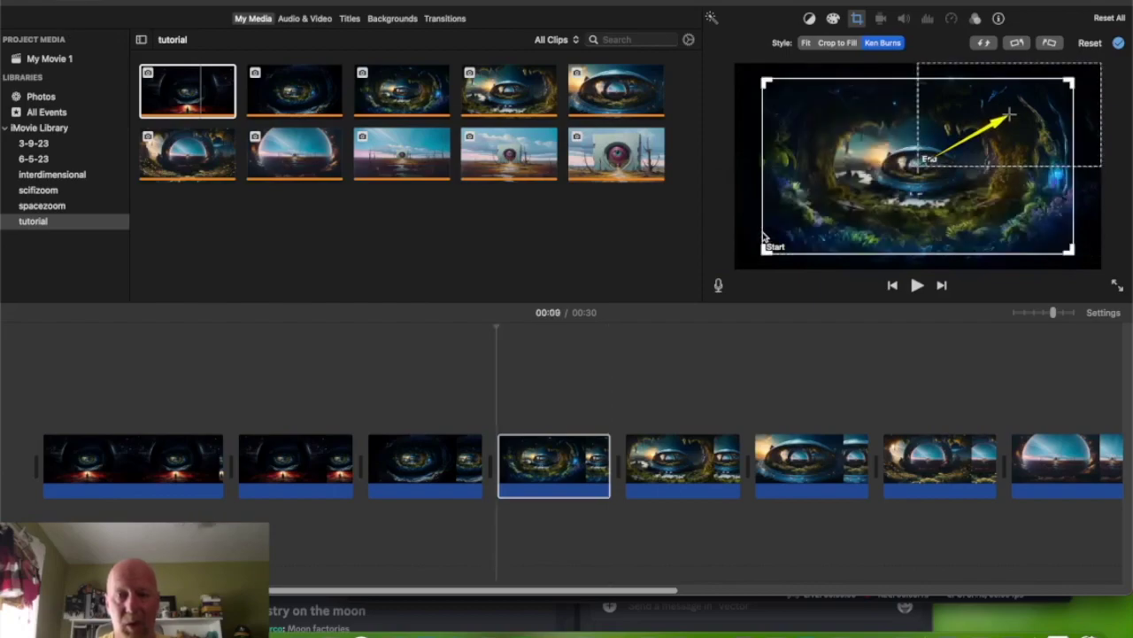
drag(762, 251, 628, 352)
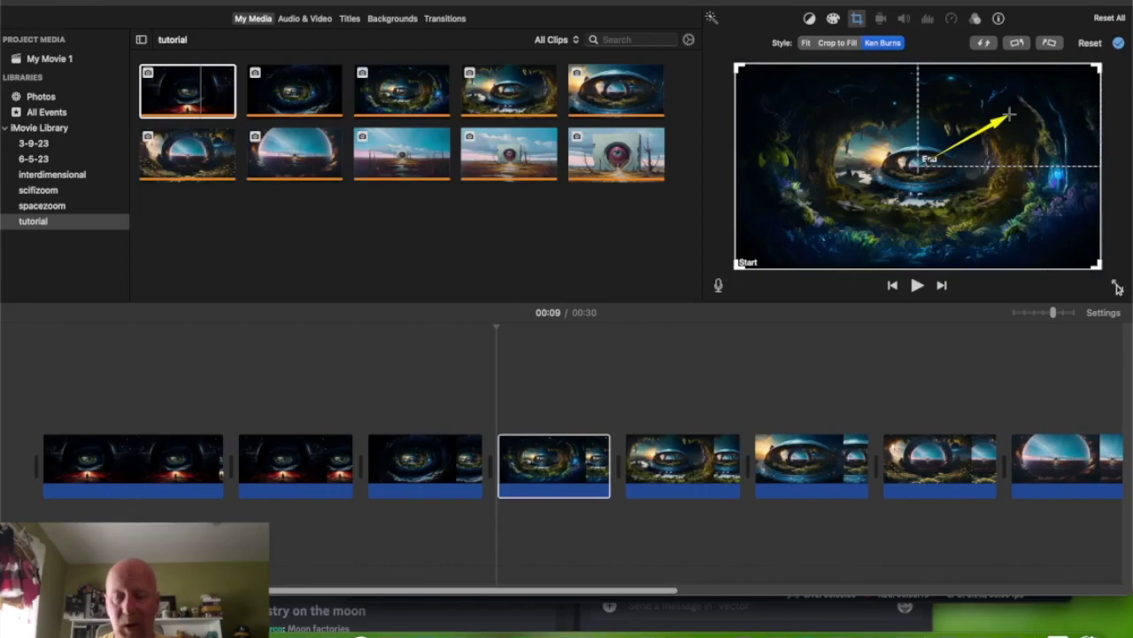
- In full-screen view, move the fourth clip's End frame so that it is centred on the domed eye structure
click(1118, 288)
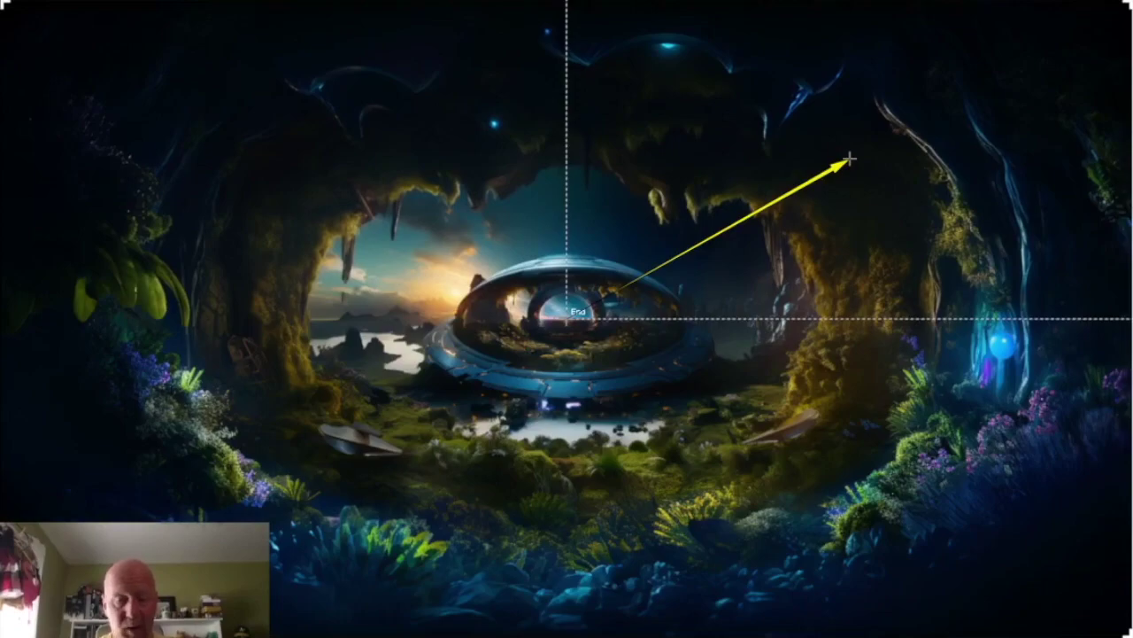
mouse_move(612, 282)
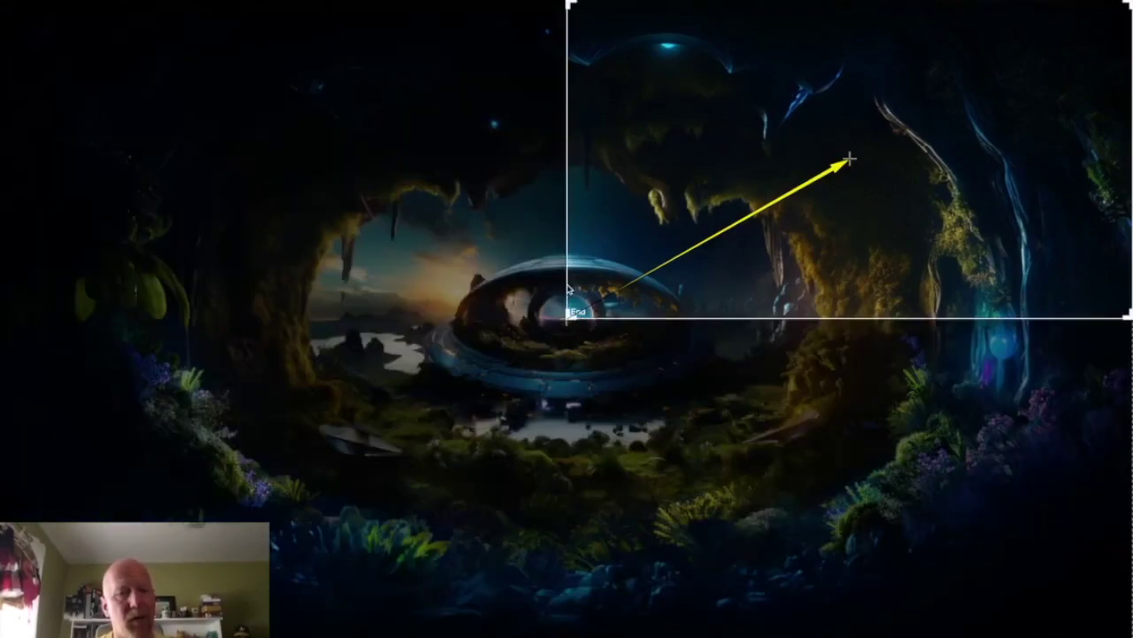
drag(848, 121, 566, 281)
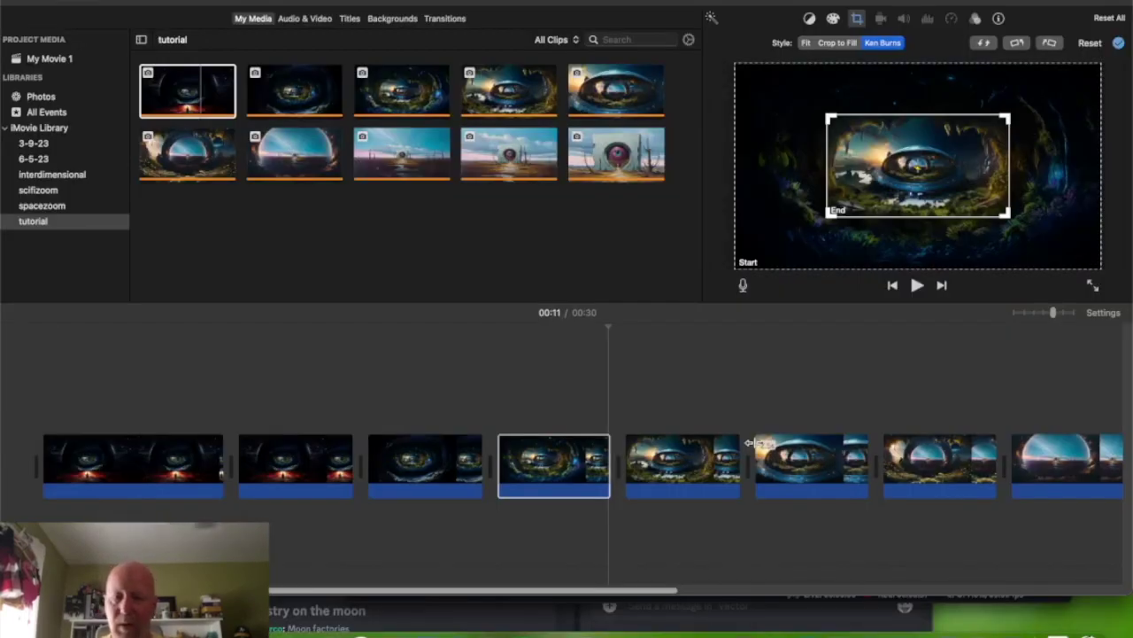
- Play from the middle of the third clip to check the transition into the fifth, and inspect the fourth clip in full-screen view
click(422, 405)
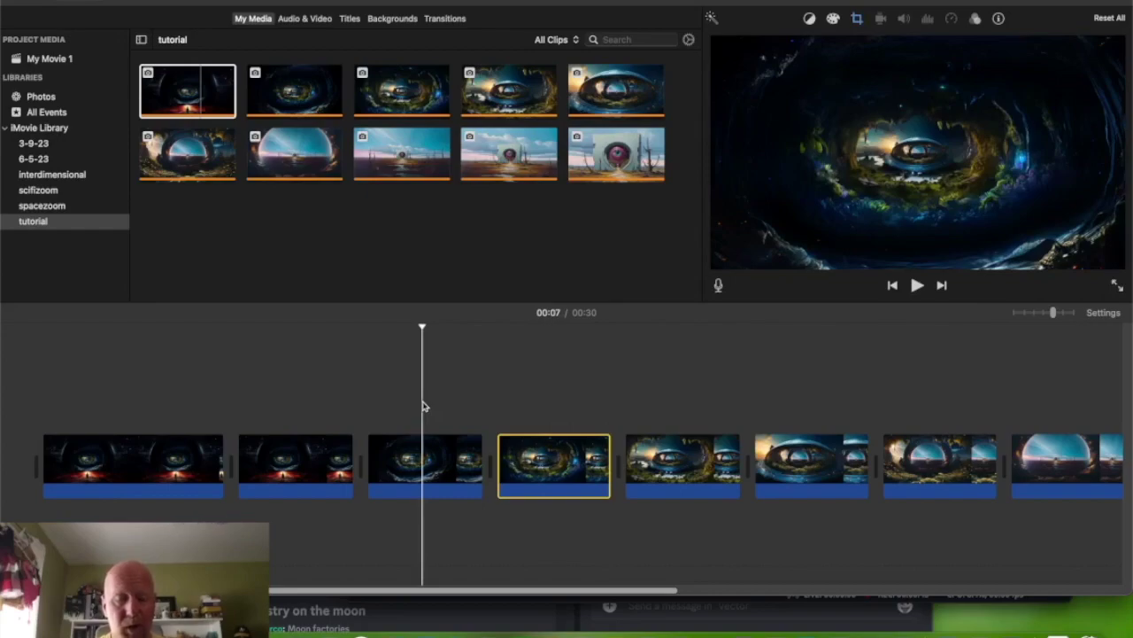
key(space)
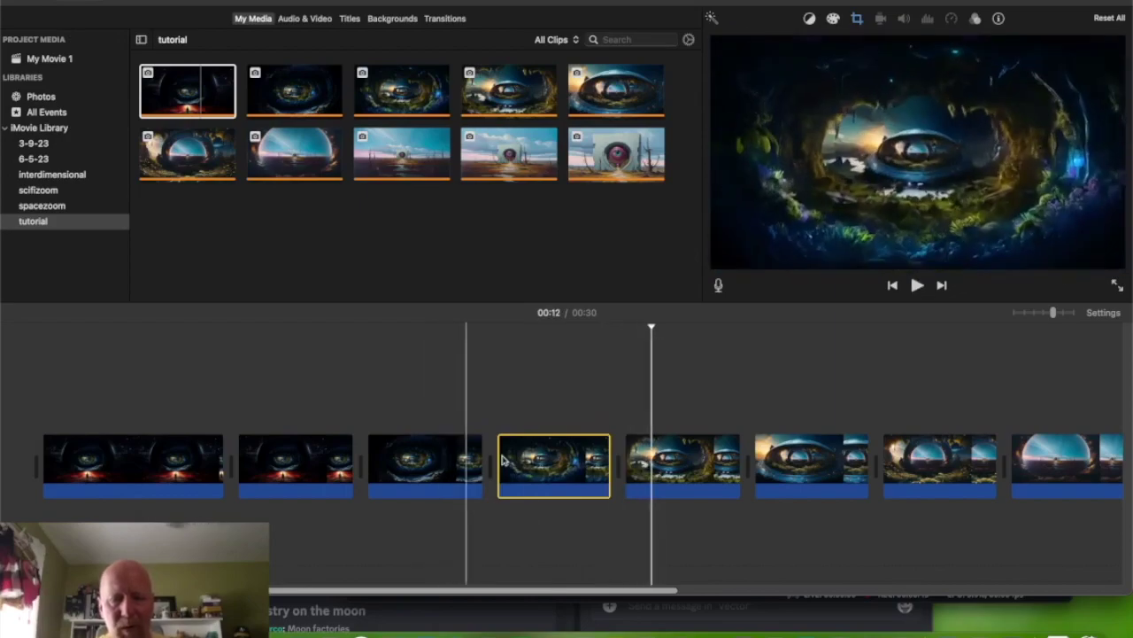
click(532, 478)
click(1114, 286)
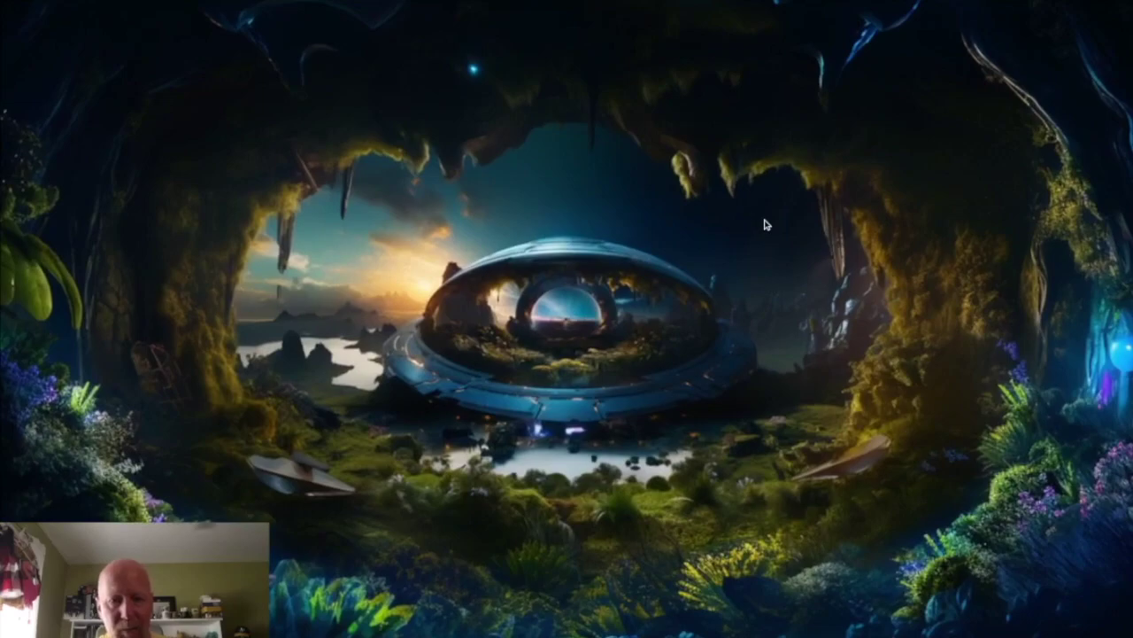
key(Escape)
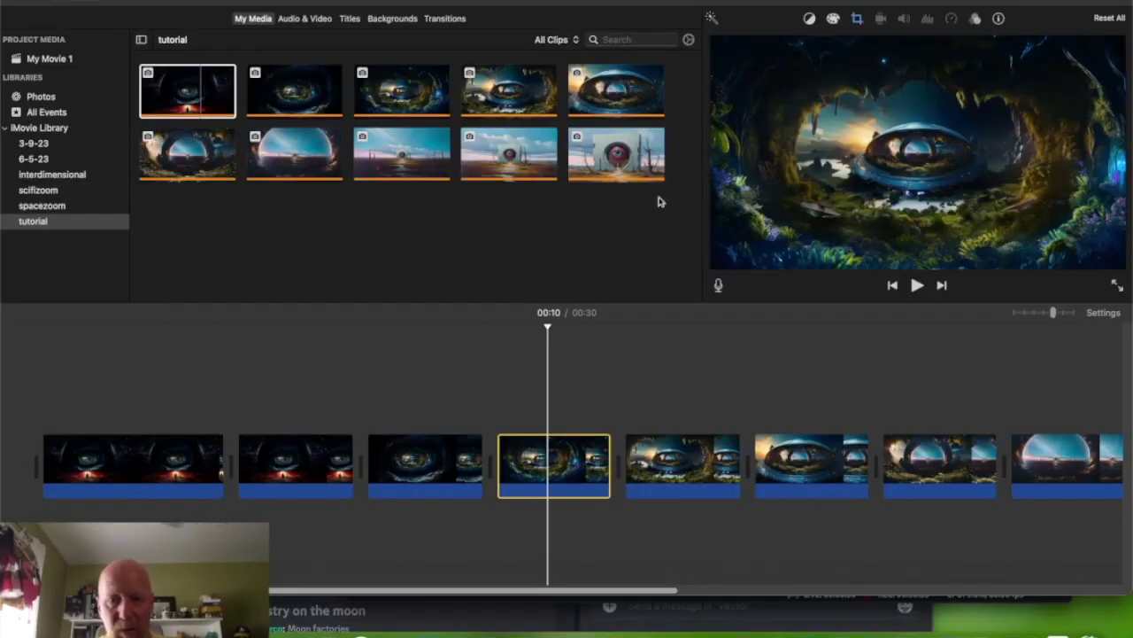
- Fine-tune the centring of the fourth clip's Ken Burns End frame in full-screen view, and replay the zoom into the fifth clip
click(856, 18)
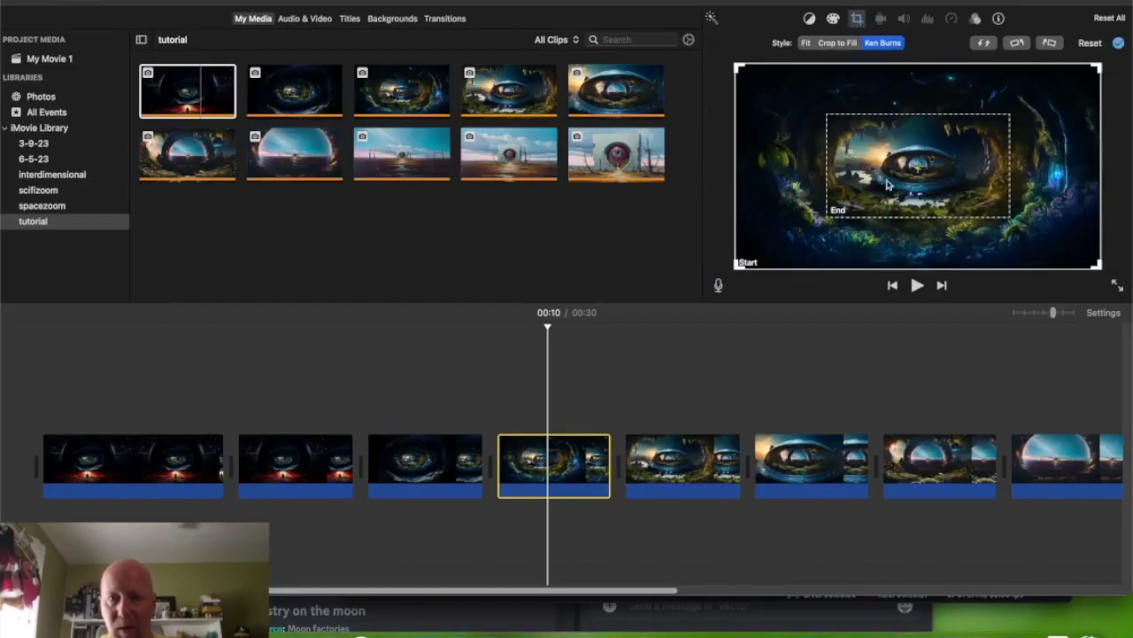
click(1118, 285)
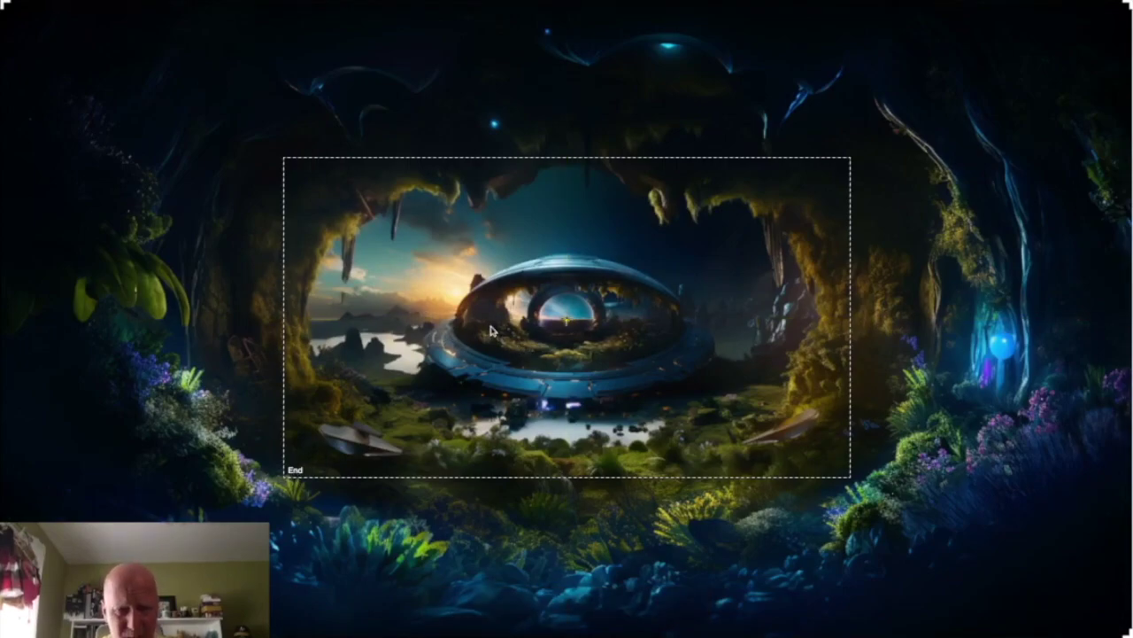
click(301, 476)
mouse_move(521, 330)
mouse_down()
mouse_move(503, 329)
mouse_move(498, 307)
mouse_move(518, 329)
mouse_move(503, 331)
mouse_move(519, 335)
mouse_up()
key(Escape)
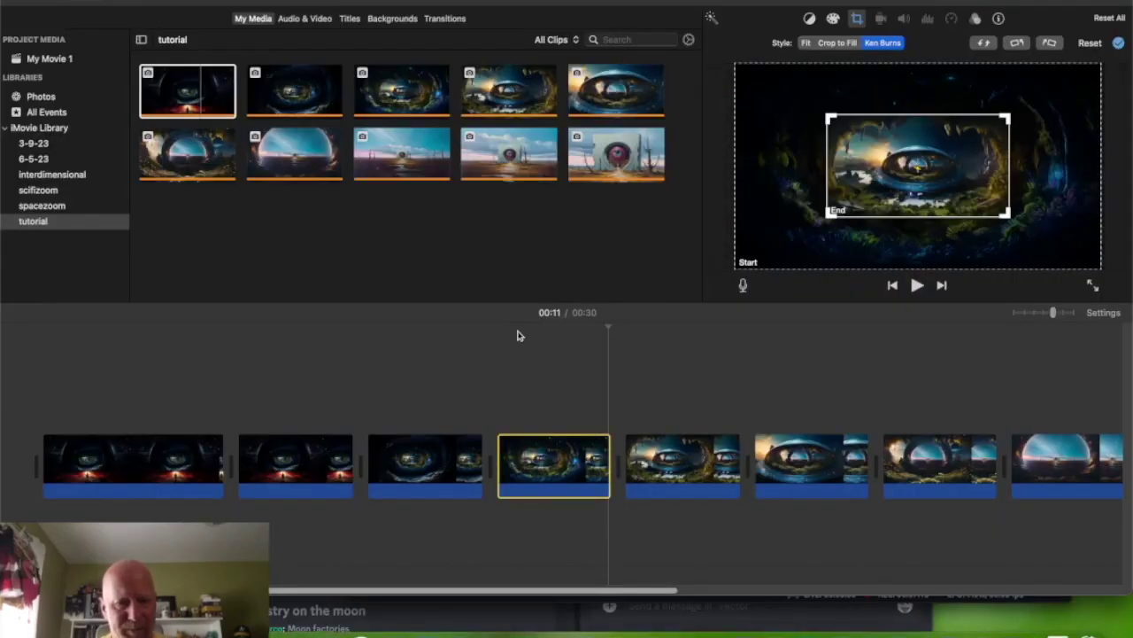
key(space)
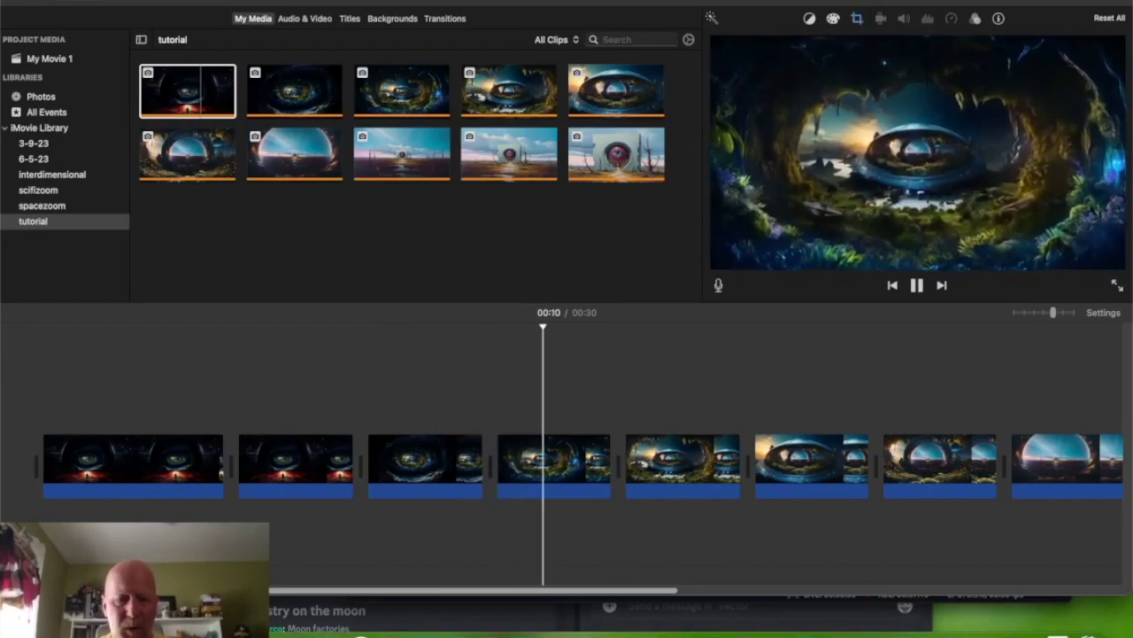
key(space)
- Apply the Ken Burns crop style to the fifth timeline clip
click(709, 465)
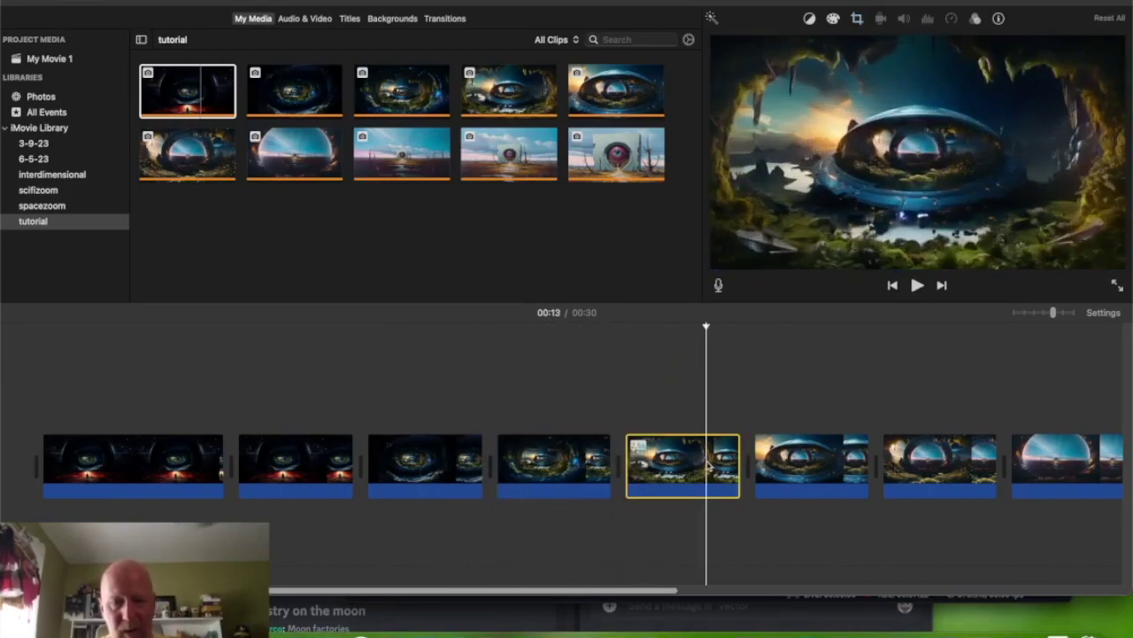
click(857, 19)
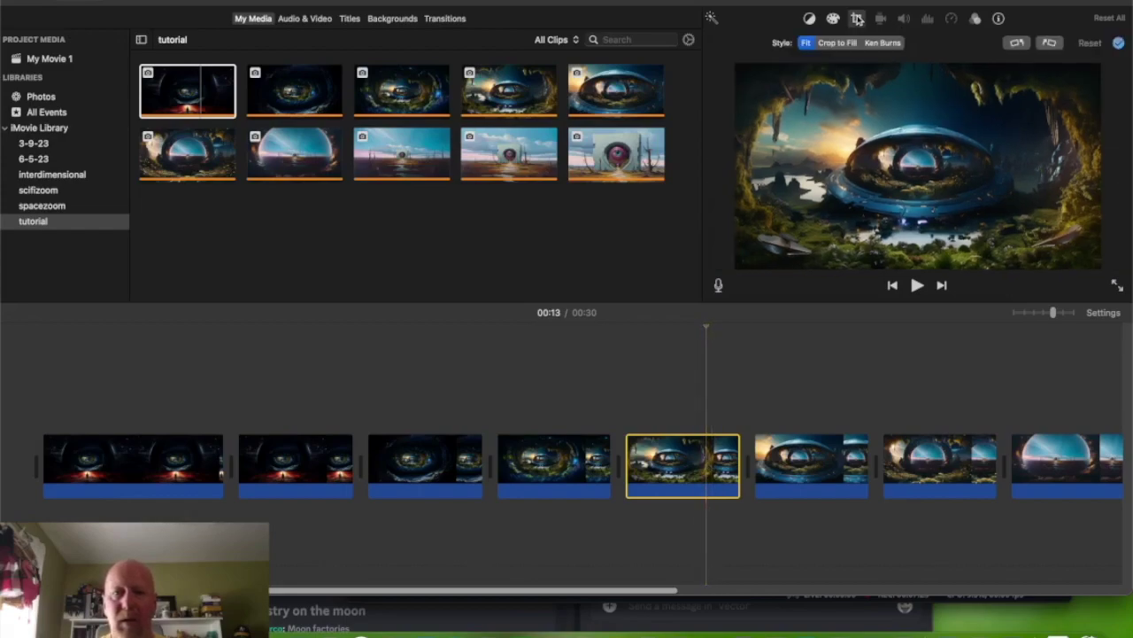
click(883, 43)
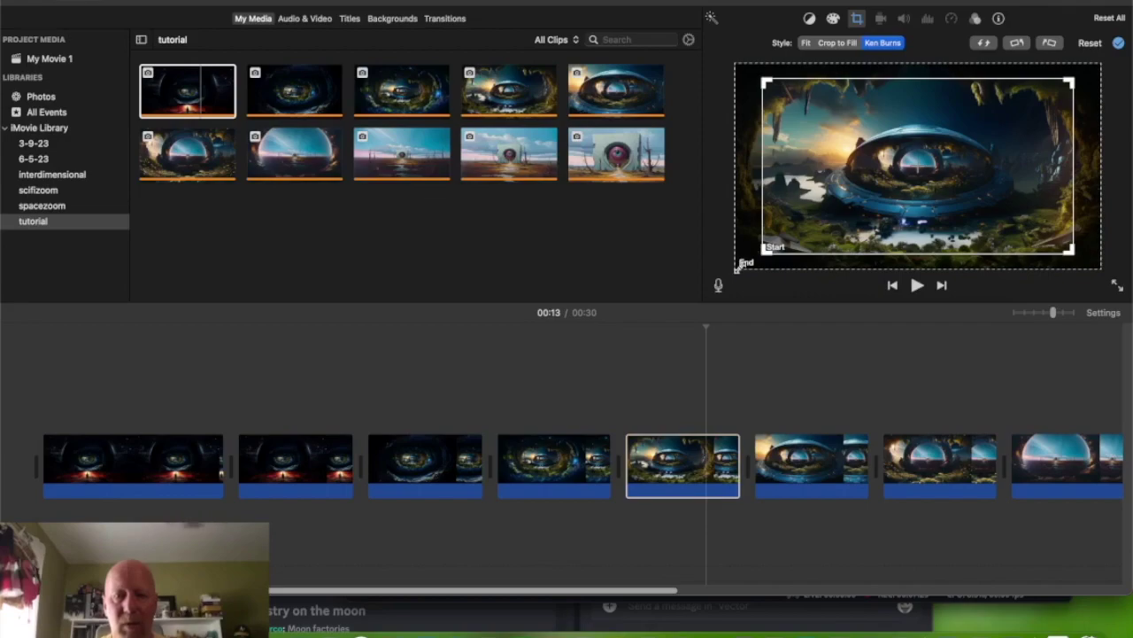
- Shrink the fifth clip's End frame to half size and expand its Start frame to cover the whole image
click(736, 266)
drag(739, 264, 920, 163)
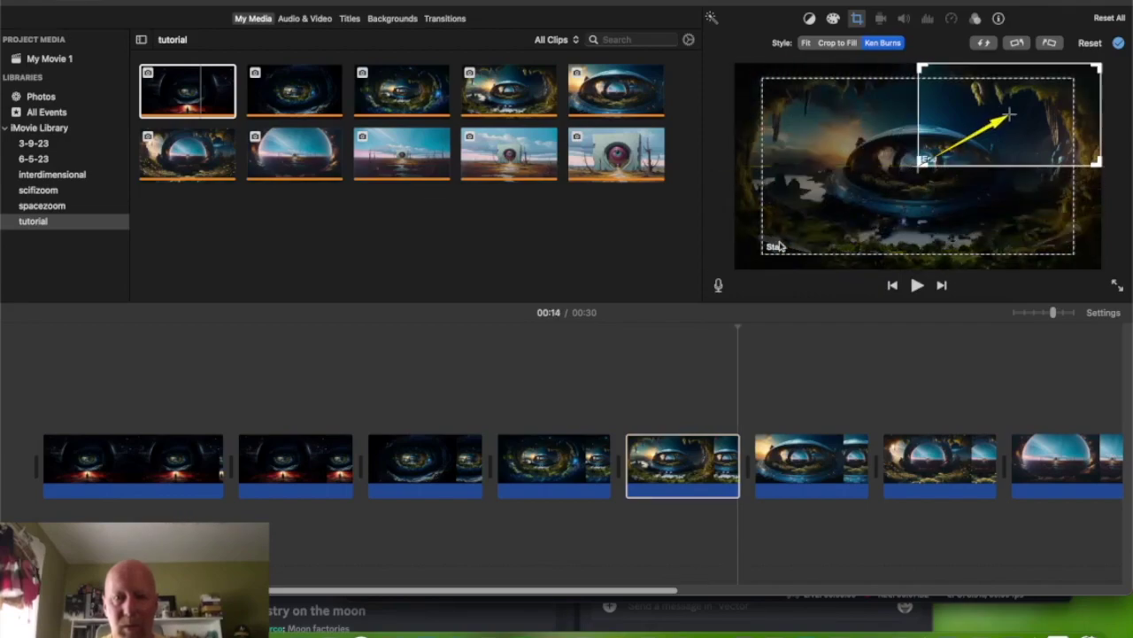
click(765, 252)
drag(764, 253, 697, 303)
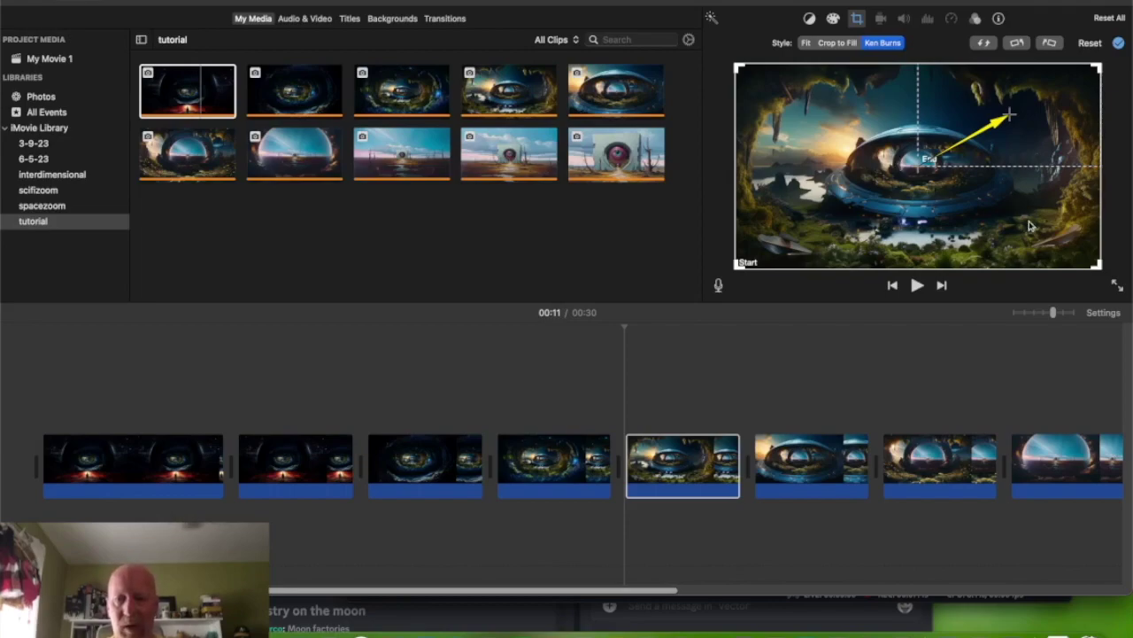
- In full-screen view, move the fifth clip's End frame so that it is centred on the glowing portal inside the dome
click(1117, 287)
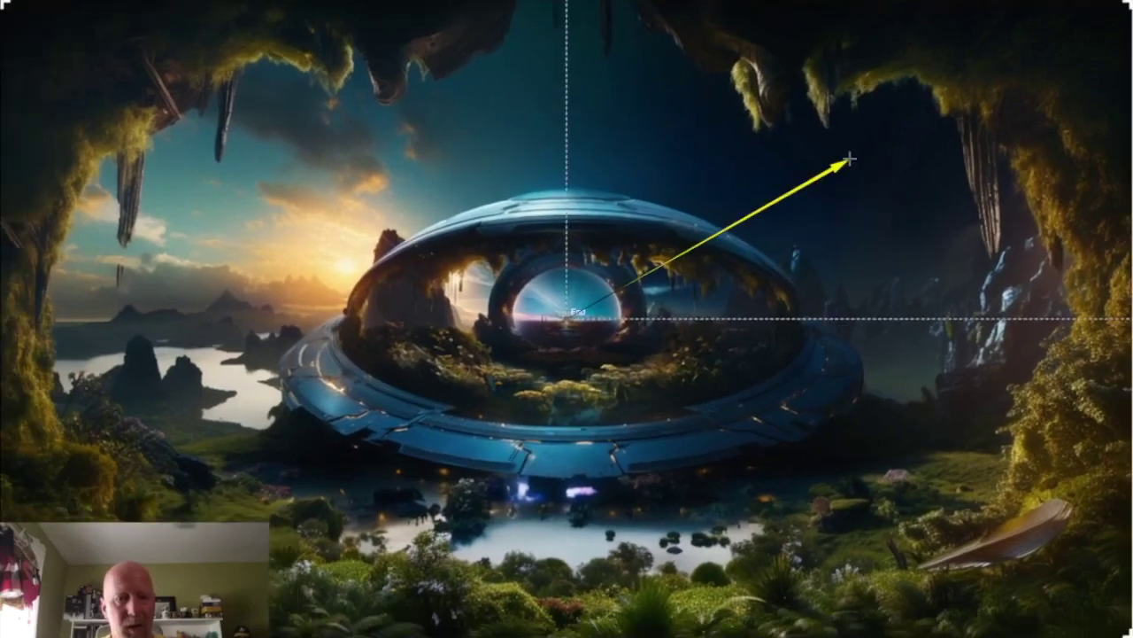
mouse_move(930, 278)
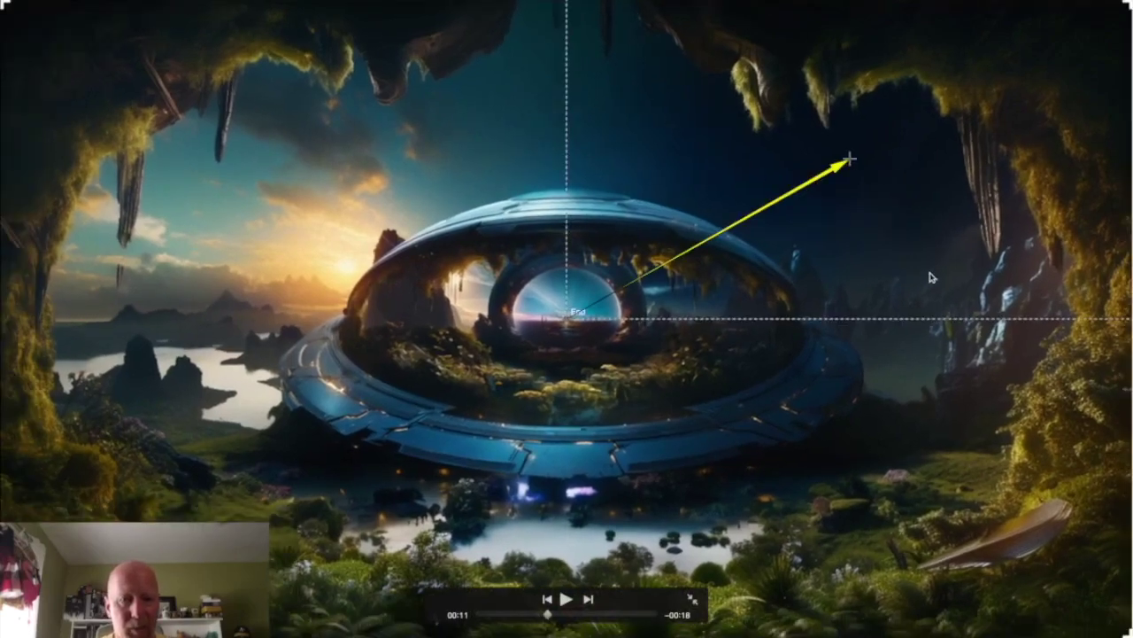
click(577, 322)
drag(818, 149, 533, 308)
mouse_move(532, 304)
mouse_down()
mouse_move(522, 288)
mouse_move(535, 289)
mouse_move(533, 307)
mouse_up()
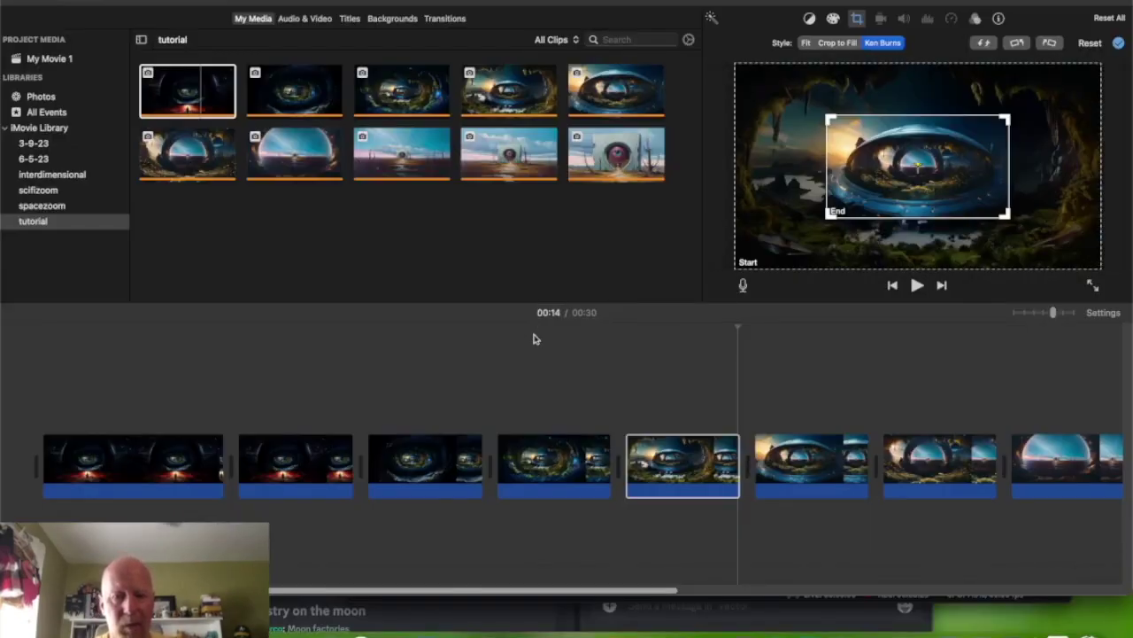
- Play from the fourth clip through the fifth into the sixth to check the zoom transitions
click(577, 398)
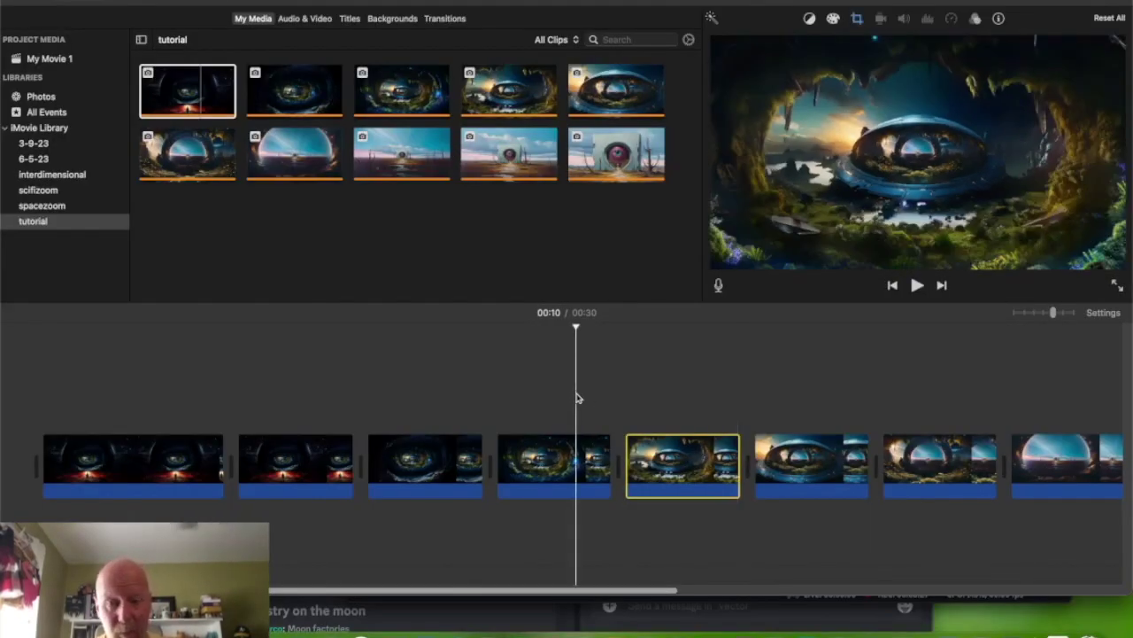
key(space)
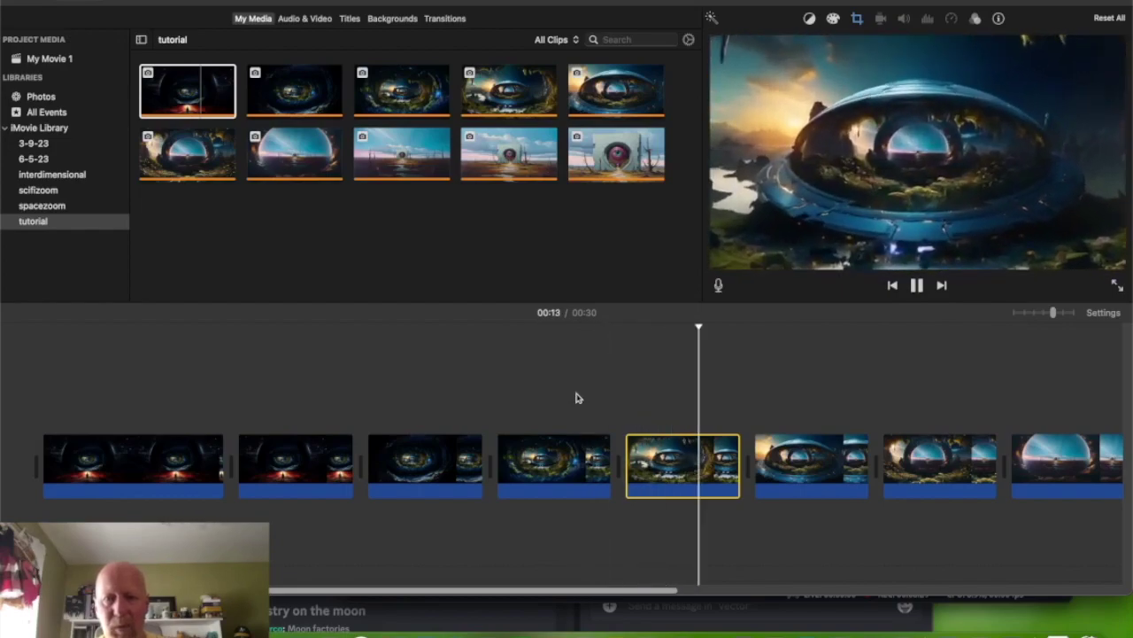
key(space)
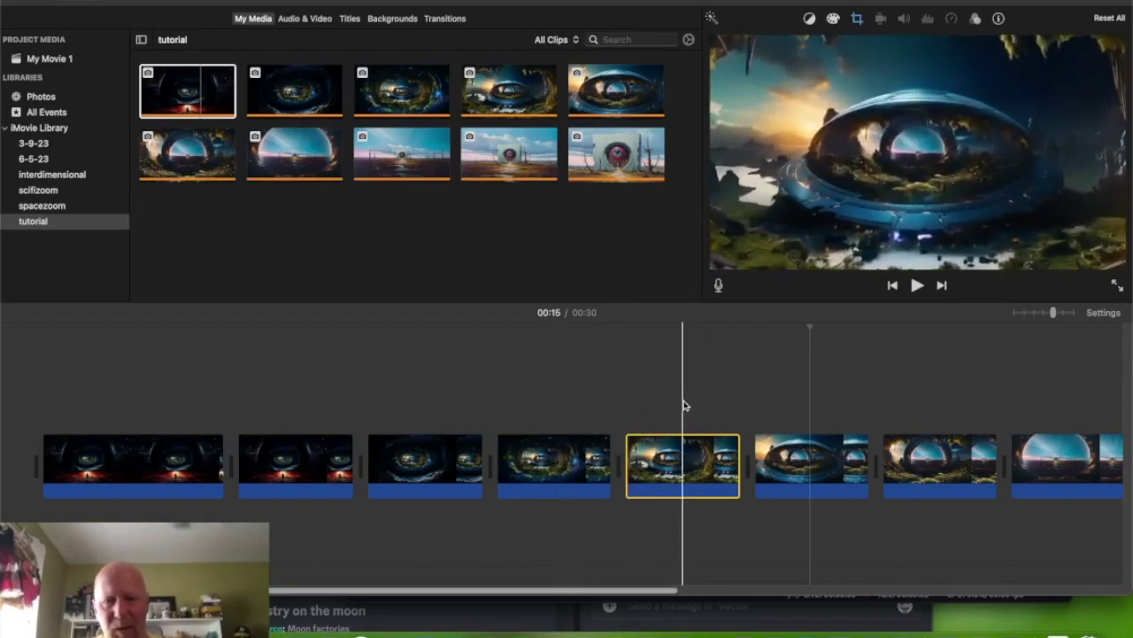
click(651, 394)
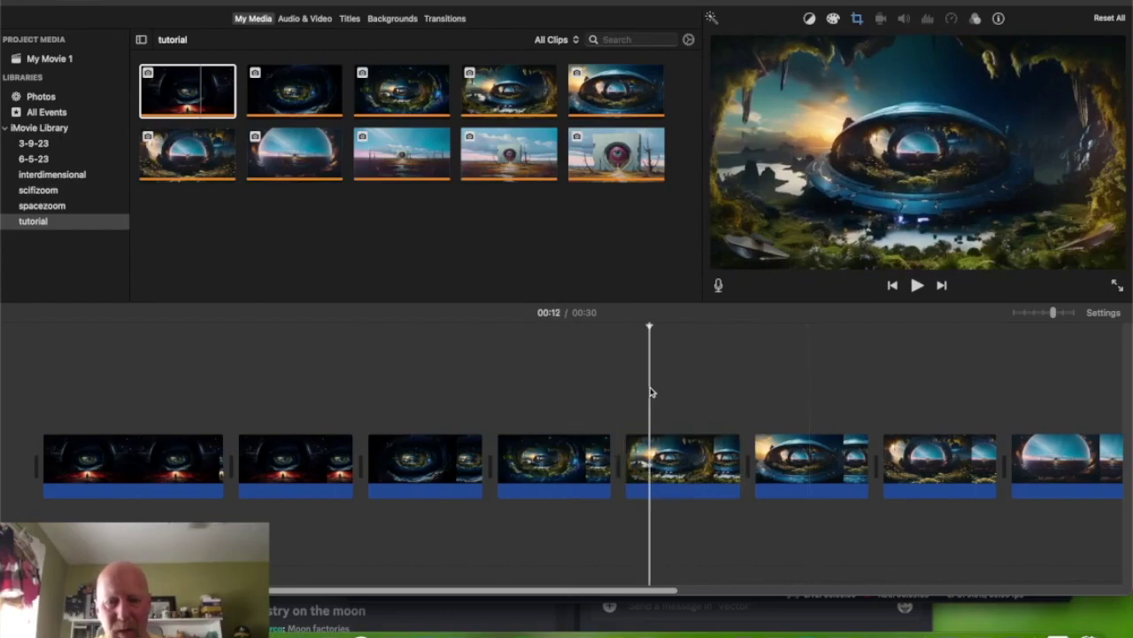
- Apply the Ken Burns crop style to the sixth timeline clip
click(789, 453)
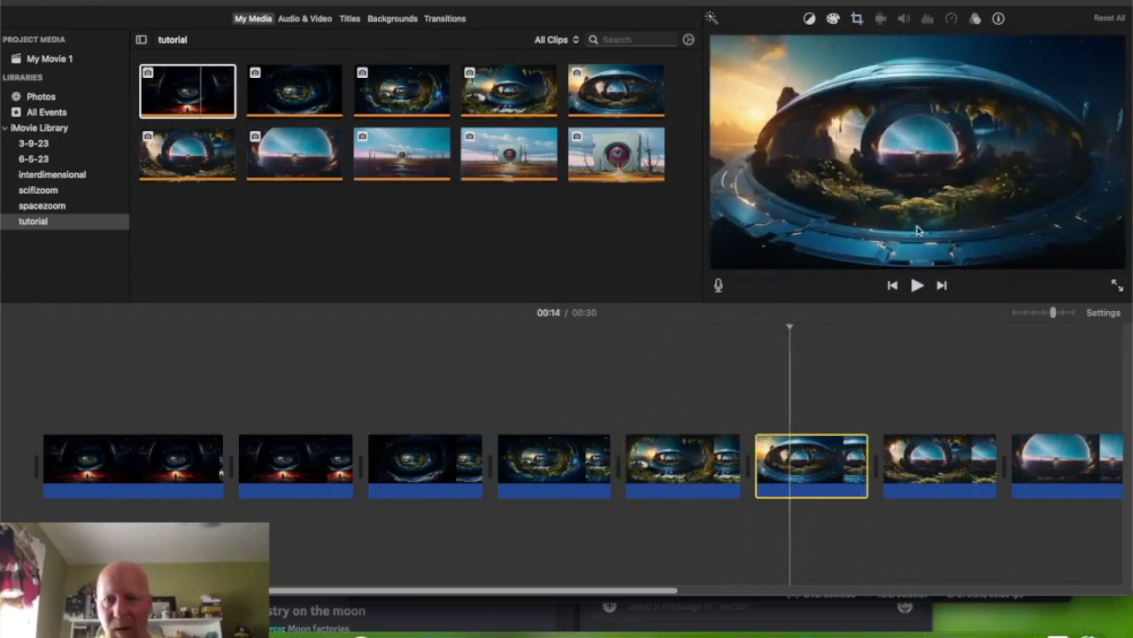
click(857, 19)
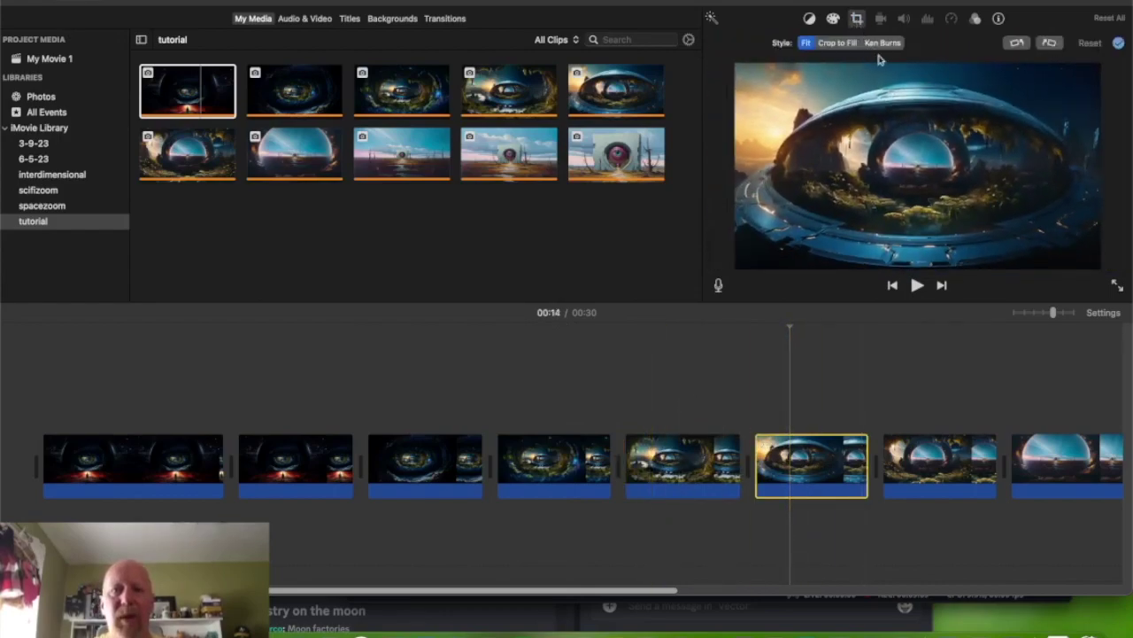
click(882, 43)
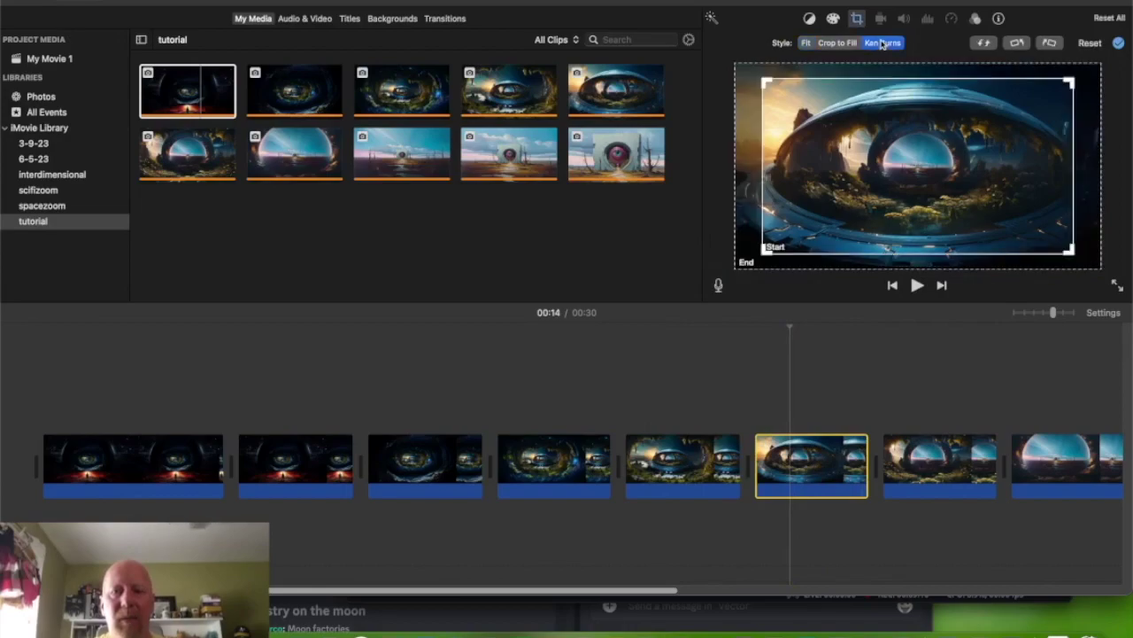
- Reduce the sixth clip's End frame to half size and enlarge its Start frame to the full image
click(736, 264)
drag(736, 263, 919, 164)
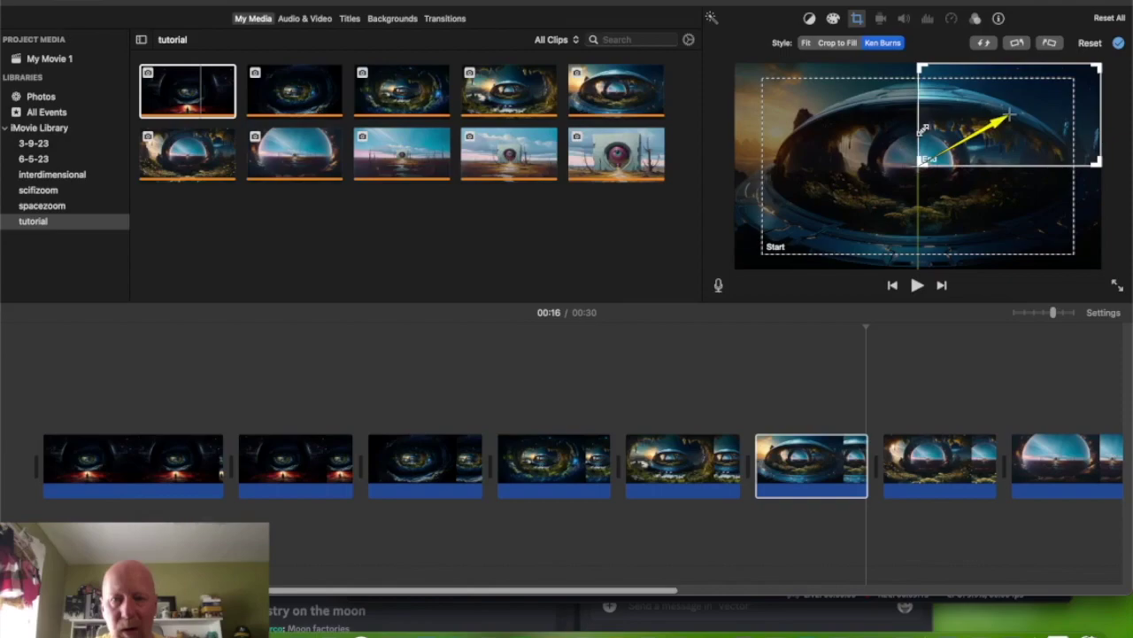
click(757, 259)
drag(767, 250, 731, 282)
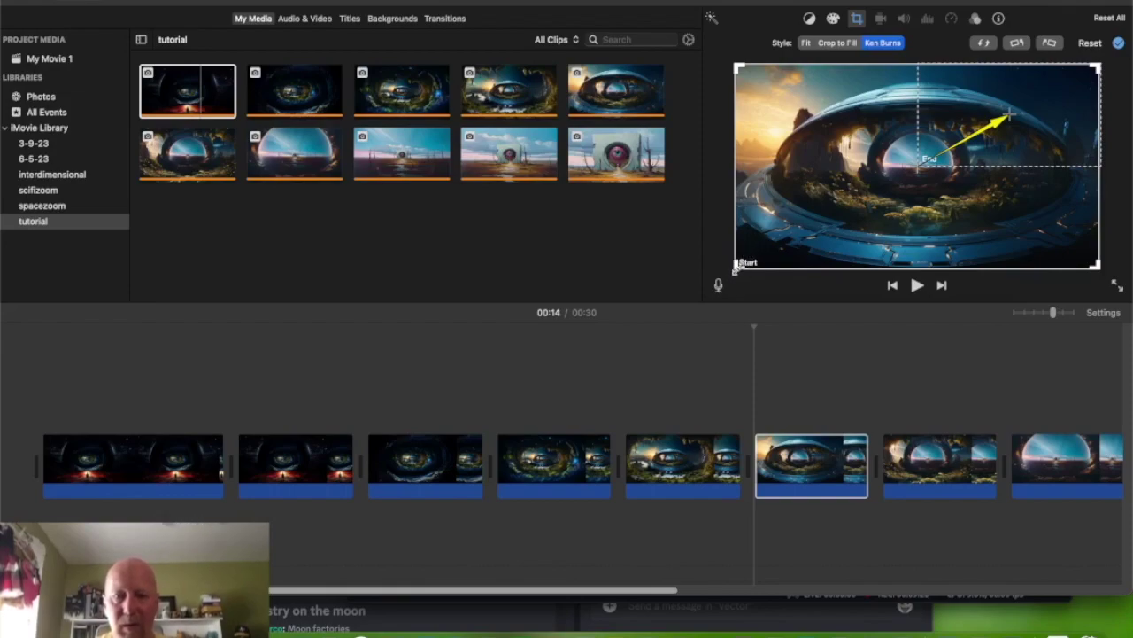
drag(736, 266, 706, 291)
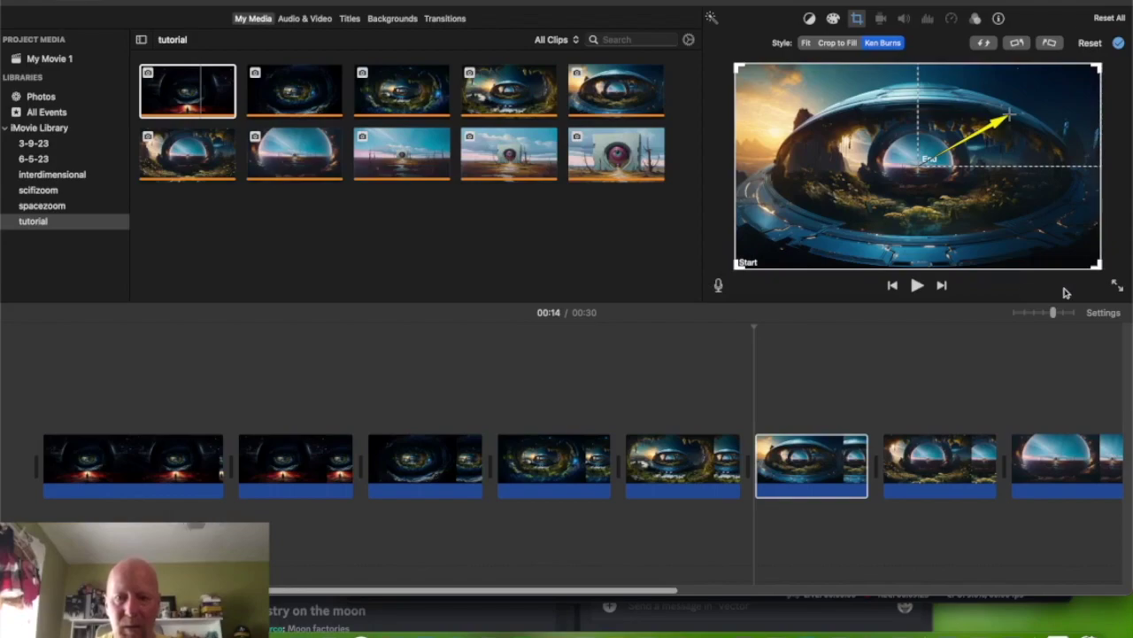
- In full-screen view, centre the sixth clip's End frame on the round portal
click(1117, 289)
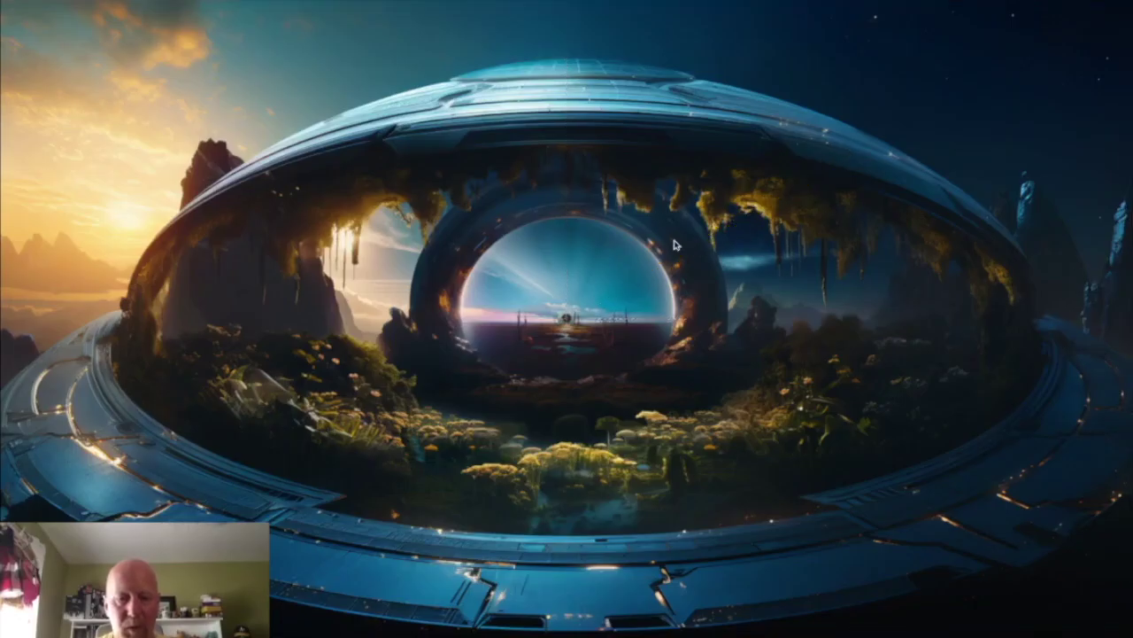
key(space)
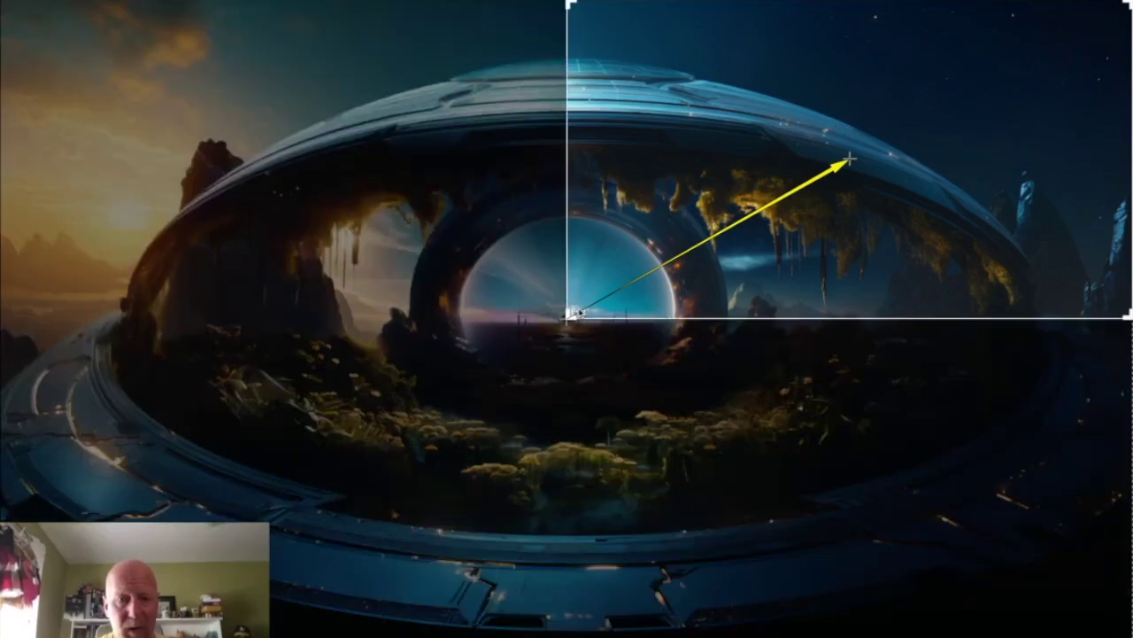
drag(835, 116, 551, 276)
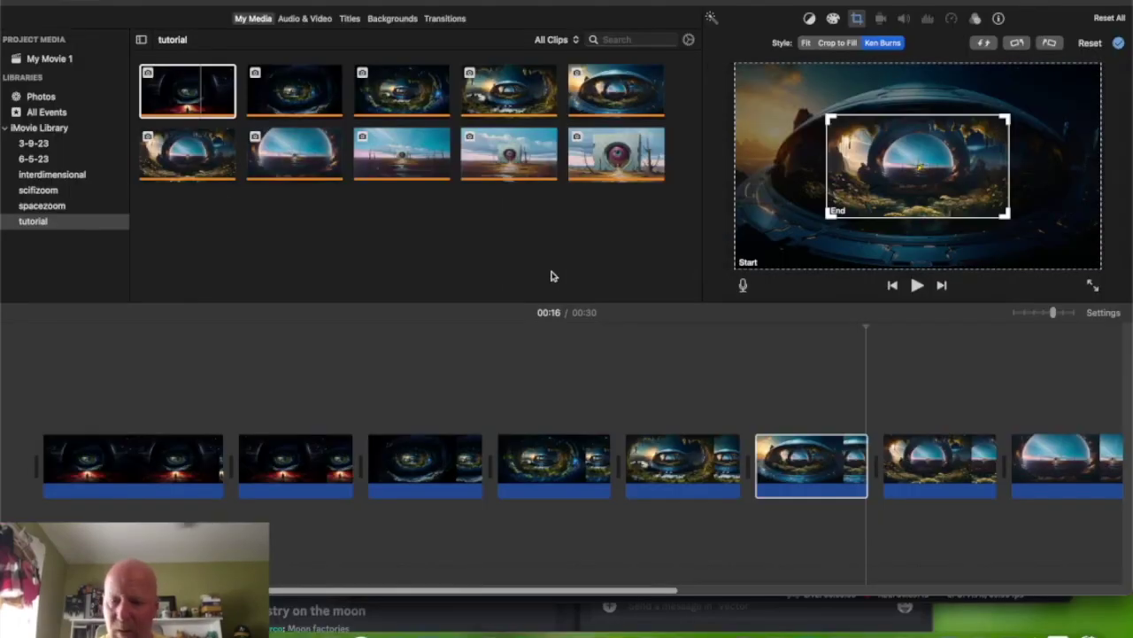
- Play from the middle of the fifth clip to check the zoom through the sixth into the seventh
click(691, 396)
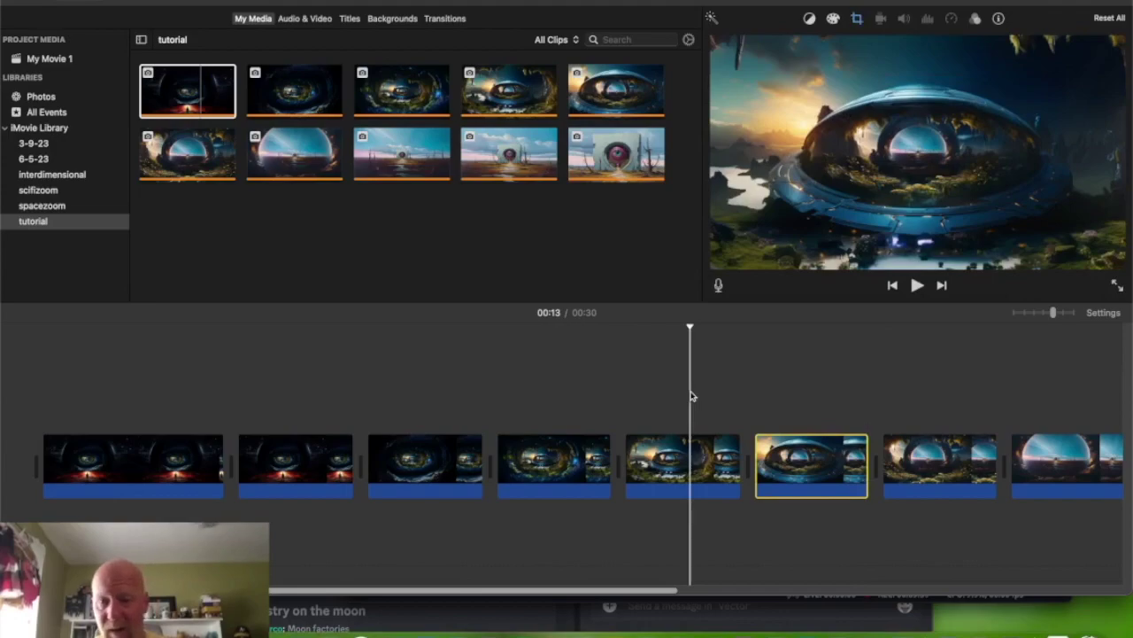
key(space)
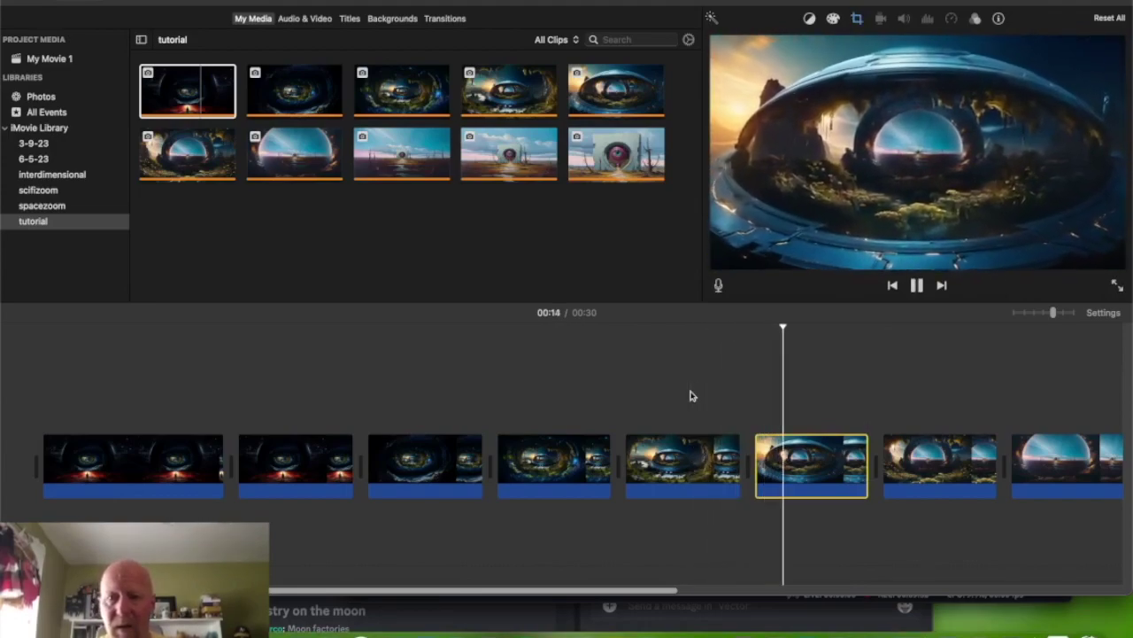
key(space)
- Apply the Ken Burns crop style to the seventh timeline clip
scroll(692, 394, right, 5)
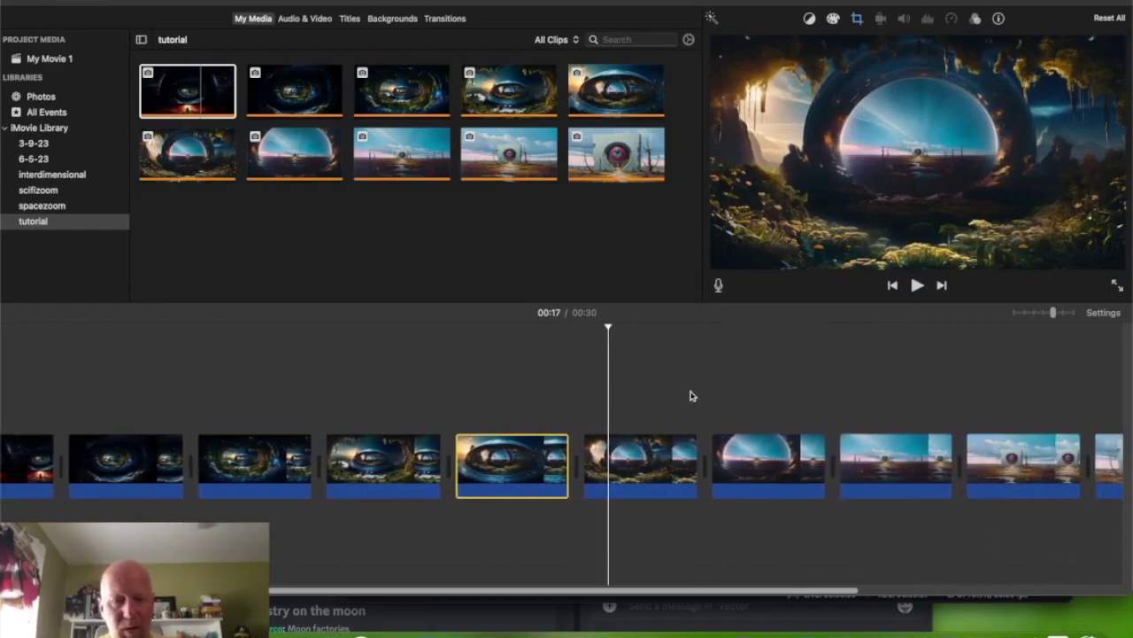
click(656, 471)
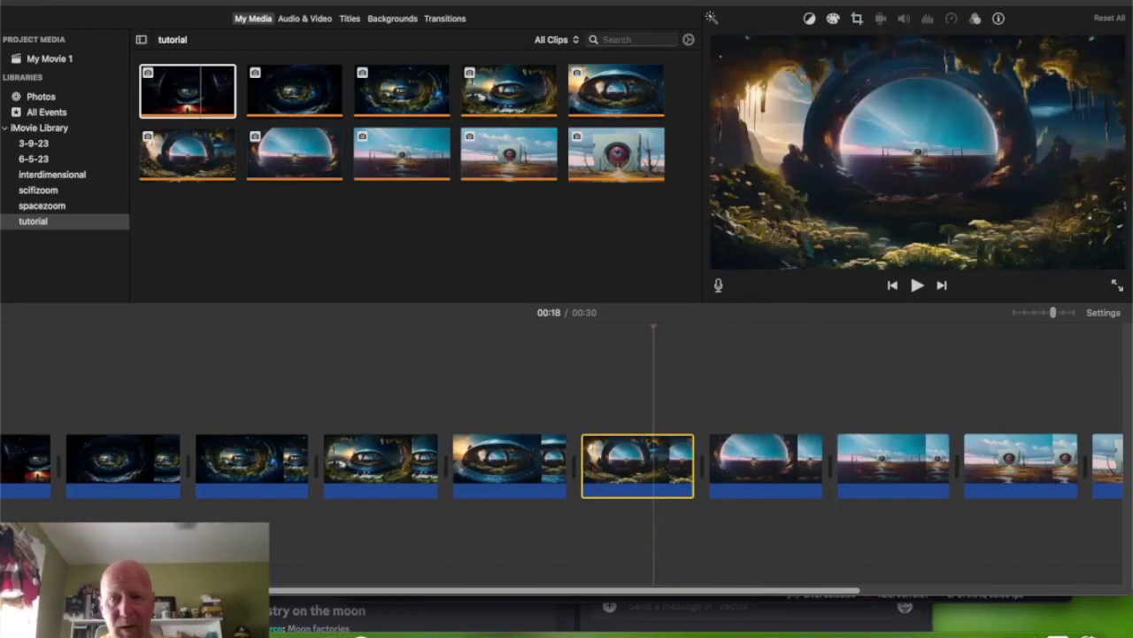
click(856, 19)
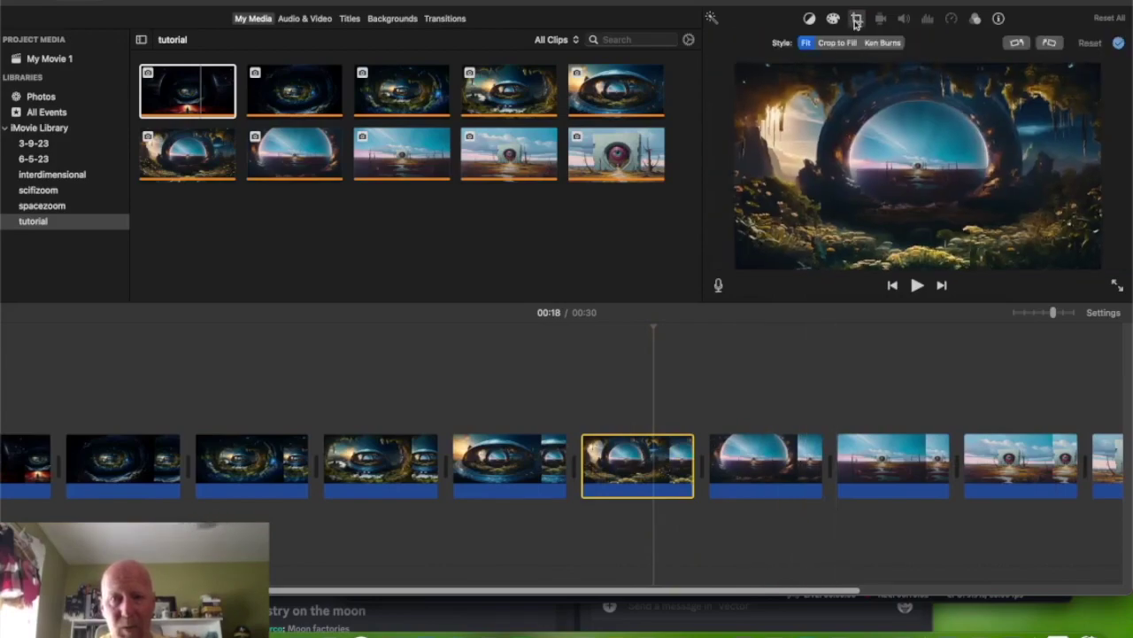
click(883, 43)
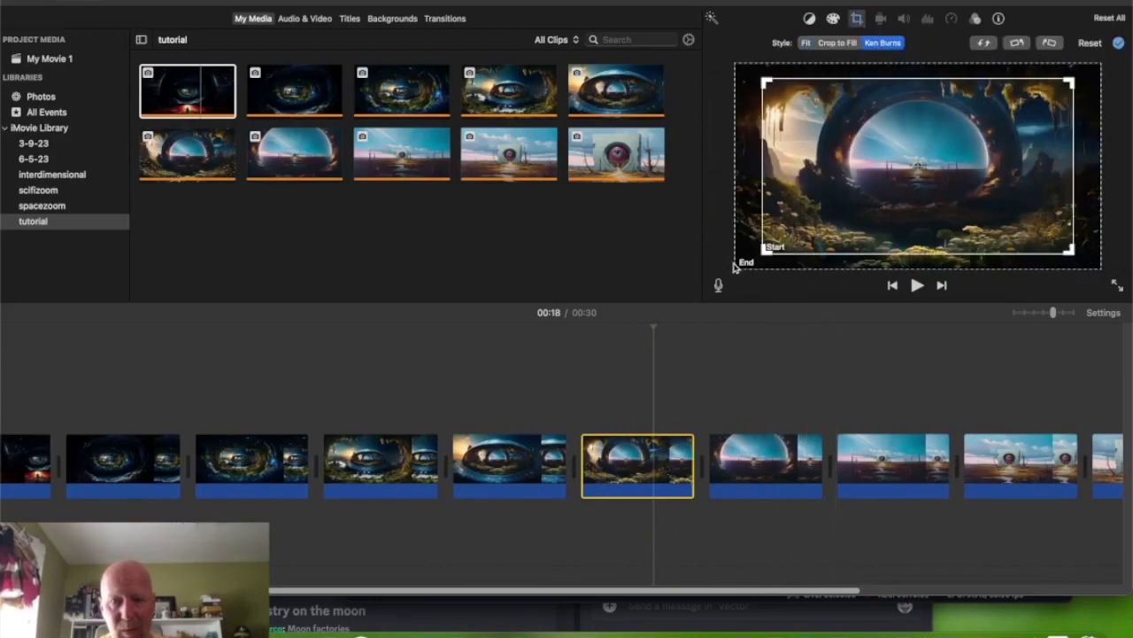
- Set the seventh clip's End frame to half size and its Start frame to the full image
click(736, 265)
drag(735, 264, 923, 155)
click(766, 250)
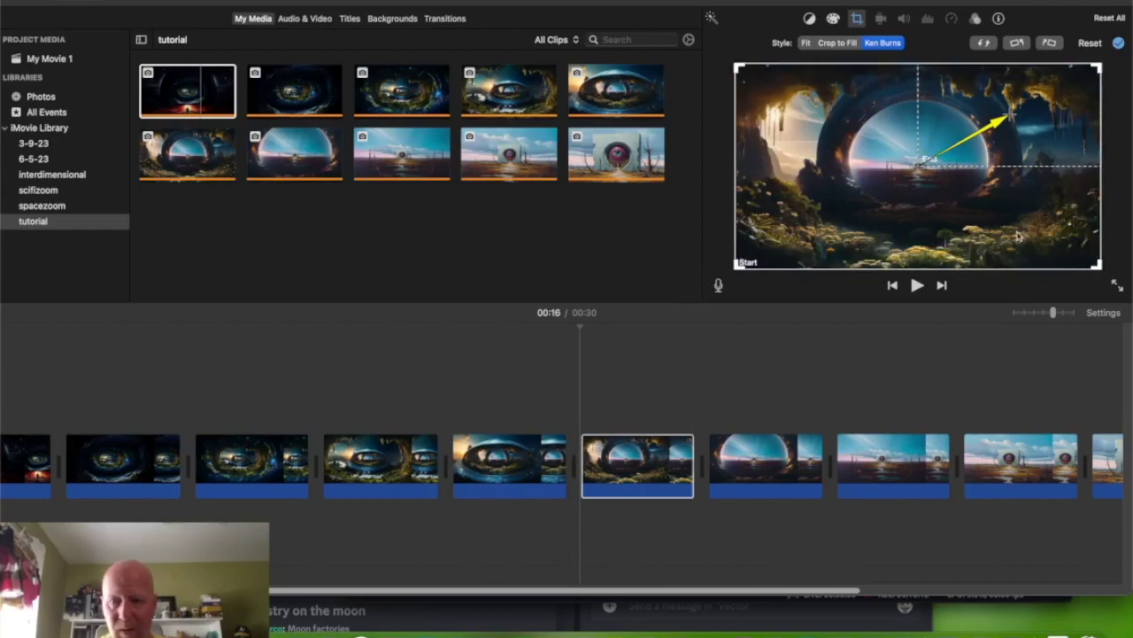
- In full-screen view, centre the seventh clip's End frame on the small structure at the horizon inside the portal
click(1117, 287)
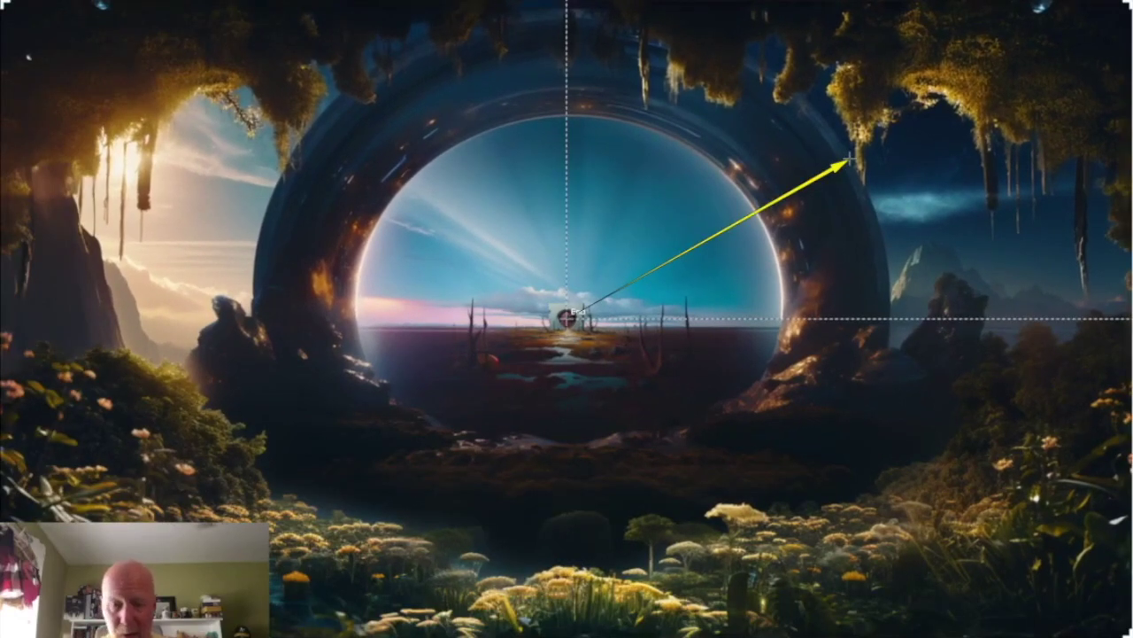
mouse_move(571, 376)
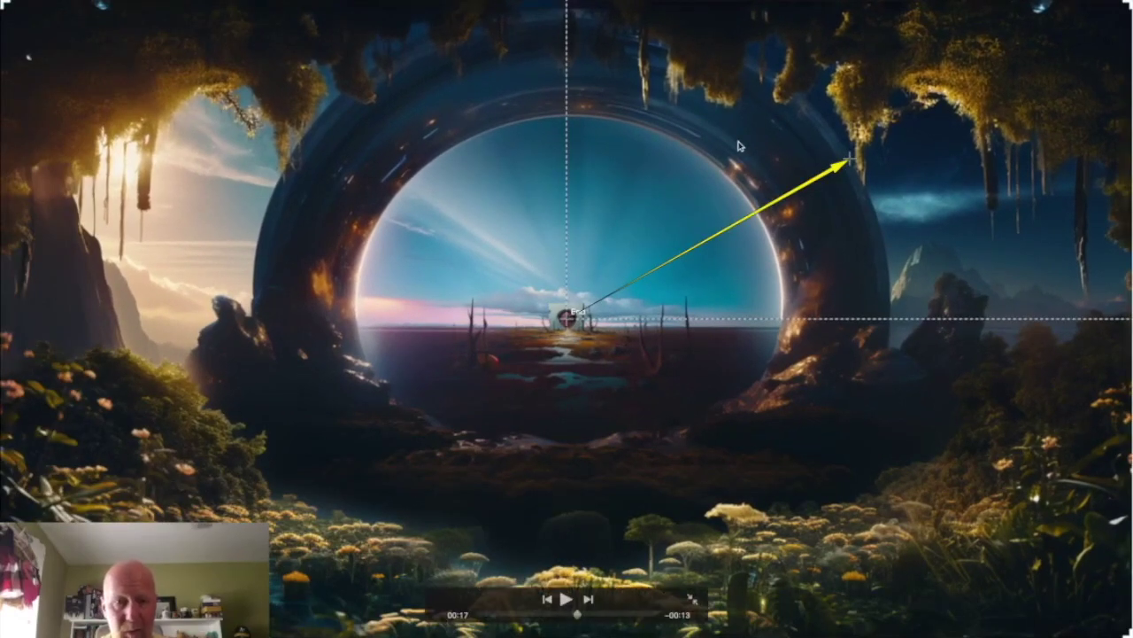
click(582, 317)
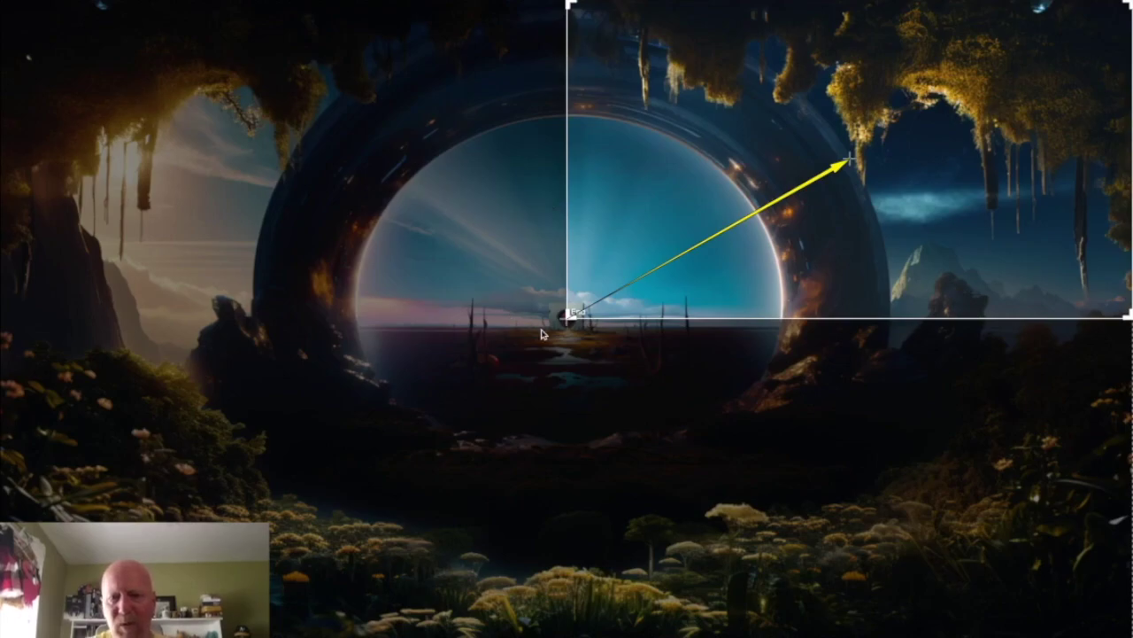
mouse_move(563, 316)
mouse_down()
mouse_move(398, 405)
mouse_move(565, 318)
mouse_up()
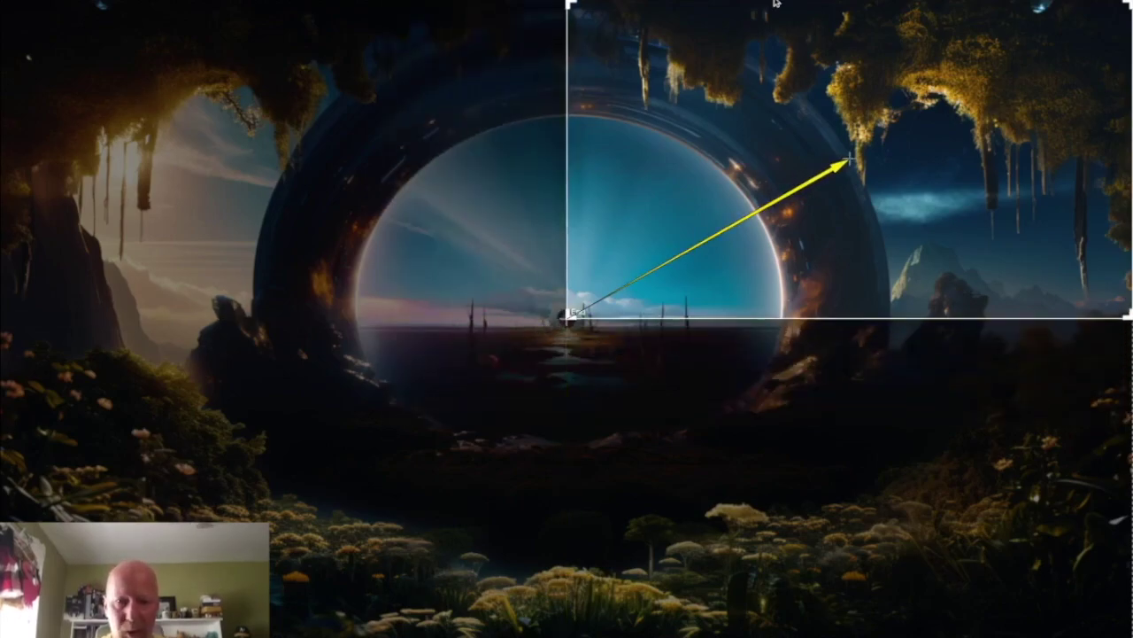
drag(798, 64, 518, 237)
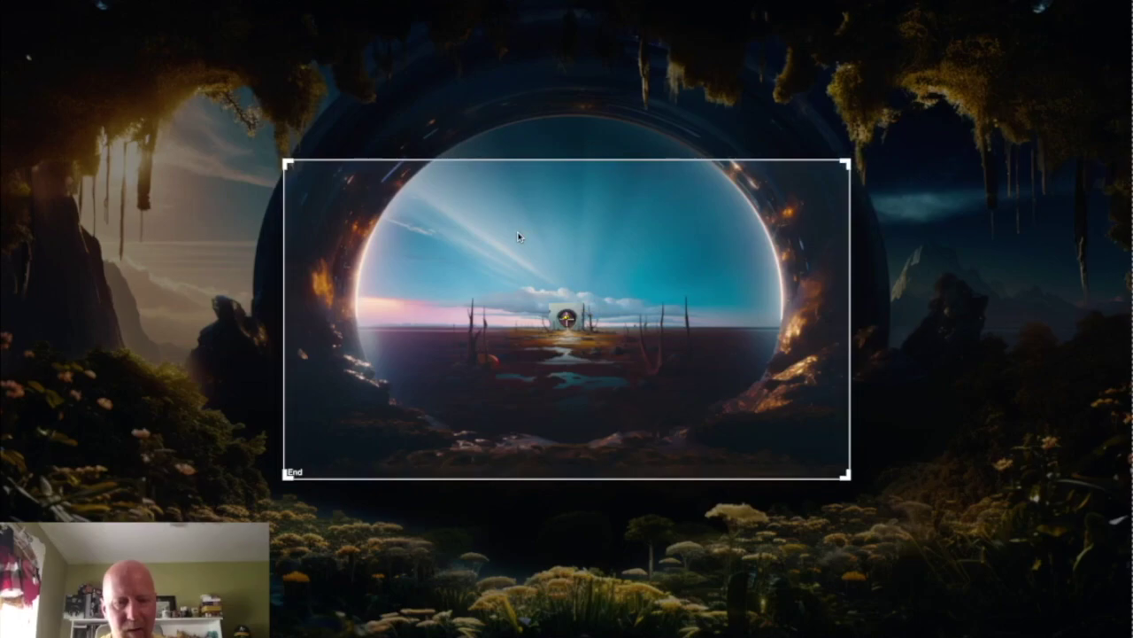
key(Escape)
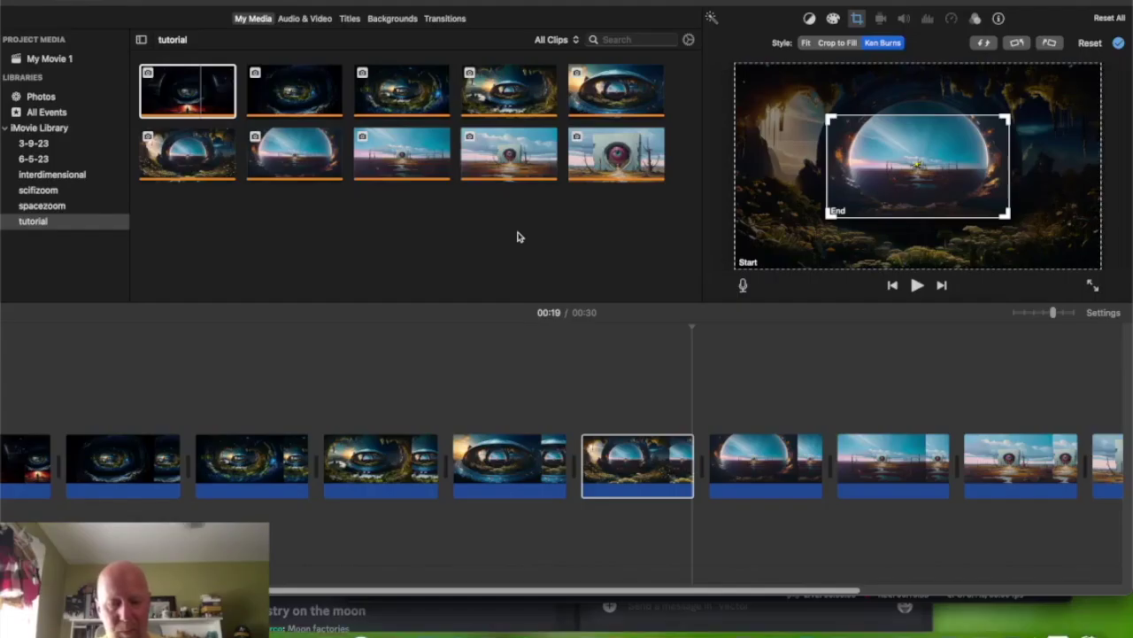
- Play from the middle of the sixth clip to check the zoom through the seventh
click(509, 396)
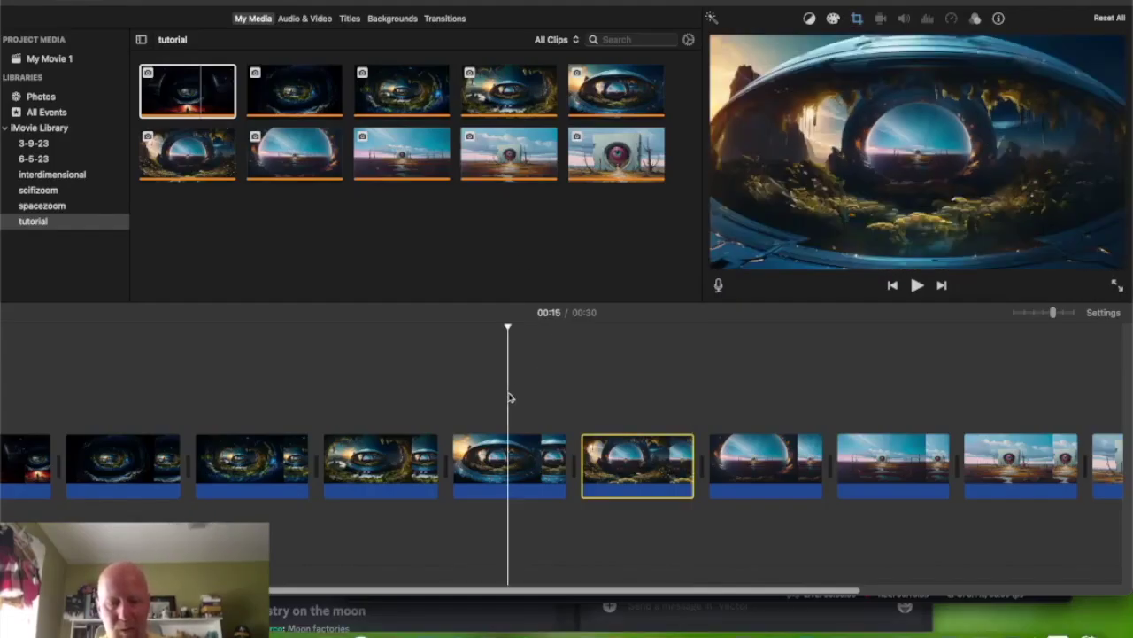
key(space)
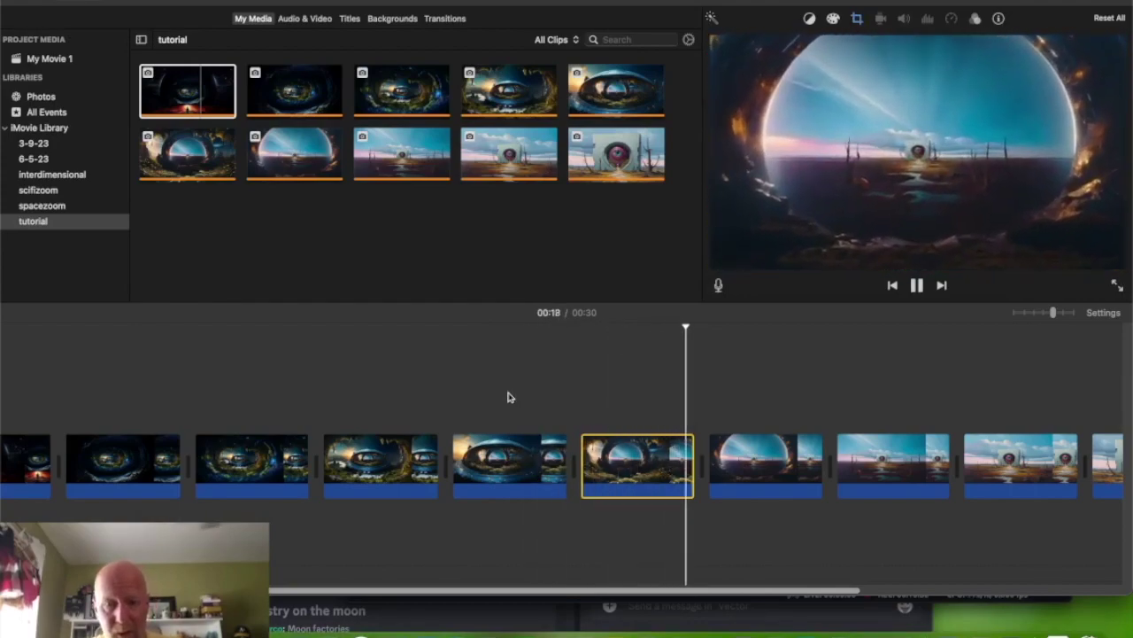
key(space)
- Apply the Ken Burns crop style to the eighth timeline clip
click(777, 472)
click(855, 19)
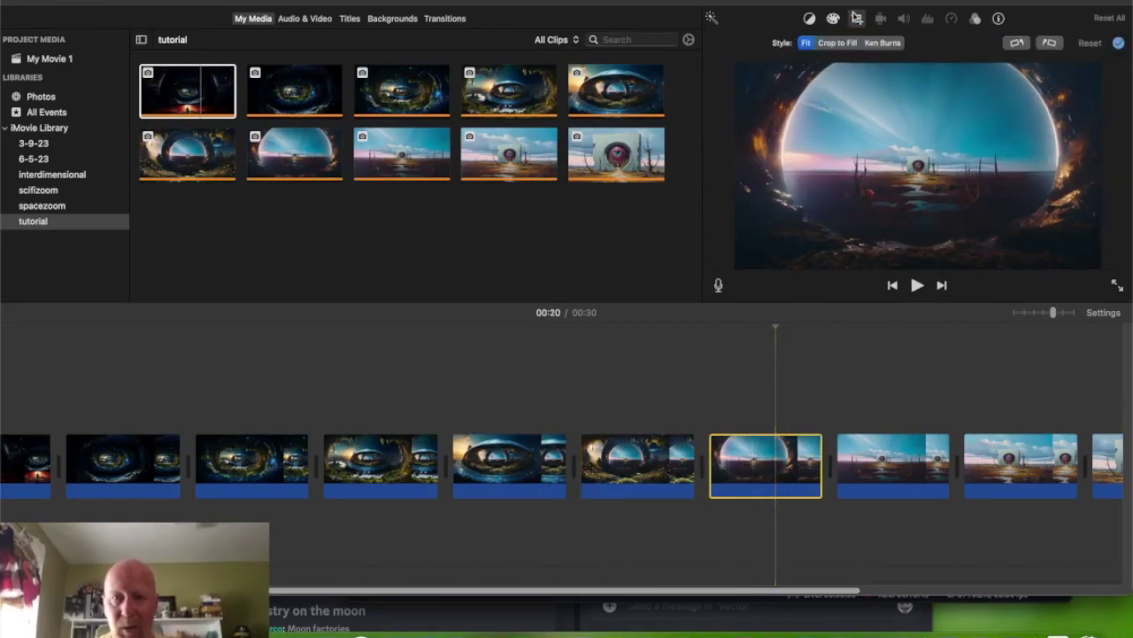
click(883, 43)
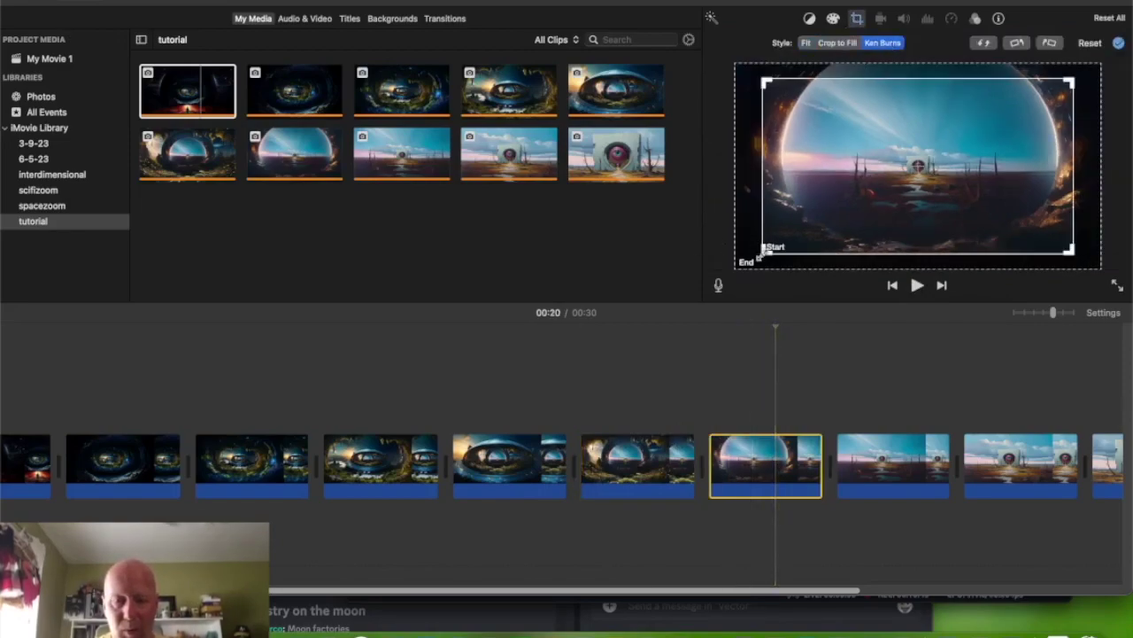
- Set the selected portal clip's End frame to half size and its Start frame to the full image
drag(735, 265, 919, 161)
click(789, 217)
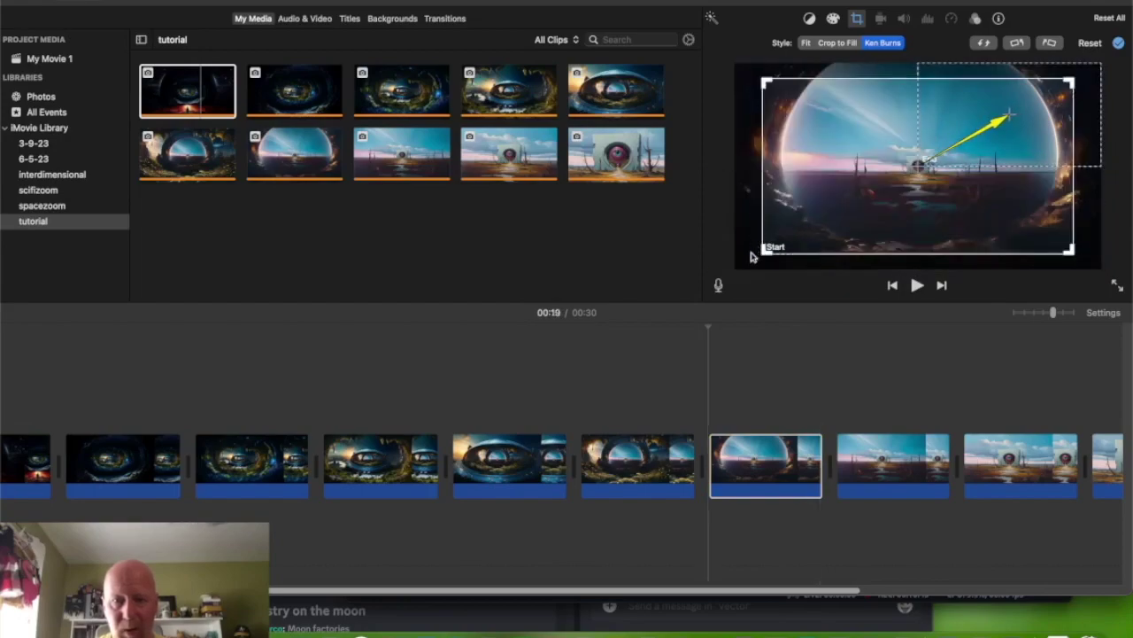
drag(765, 250, 611, 345)
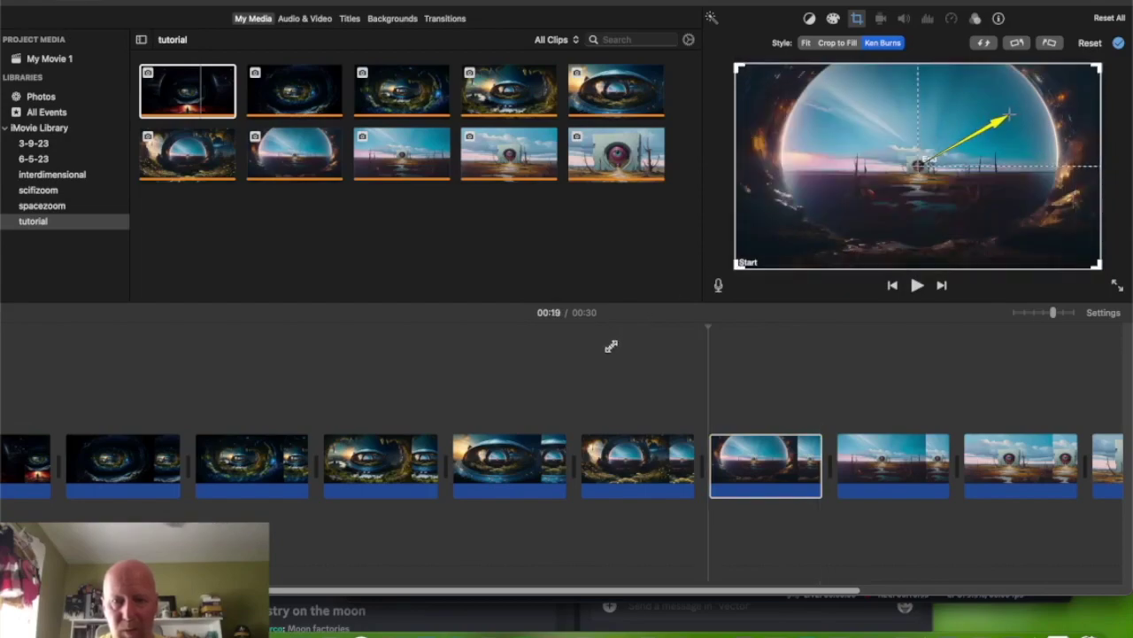
- In full-screen view, centre the portal clip's End frame on the distant stone structure at the horizon
click(1117, 286)
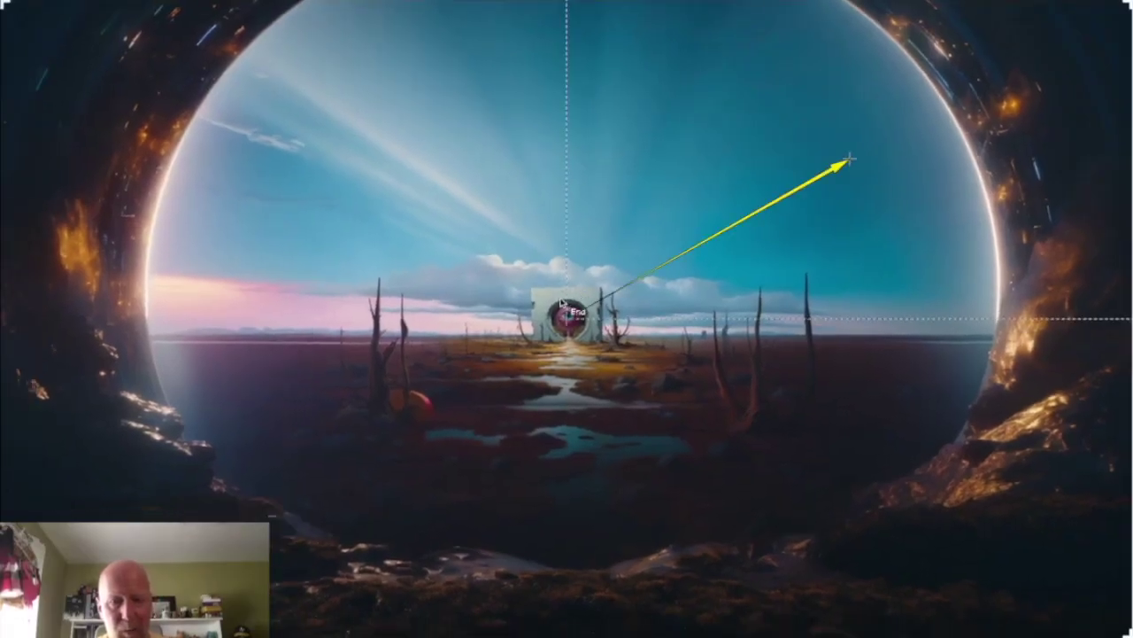
click(572, 316)
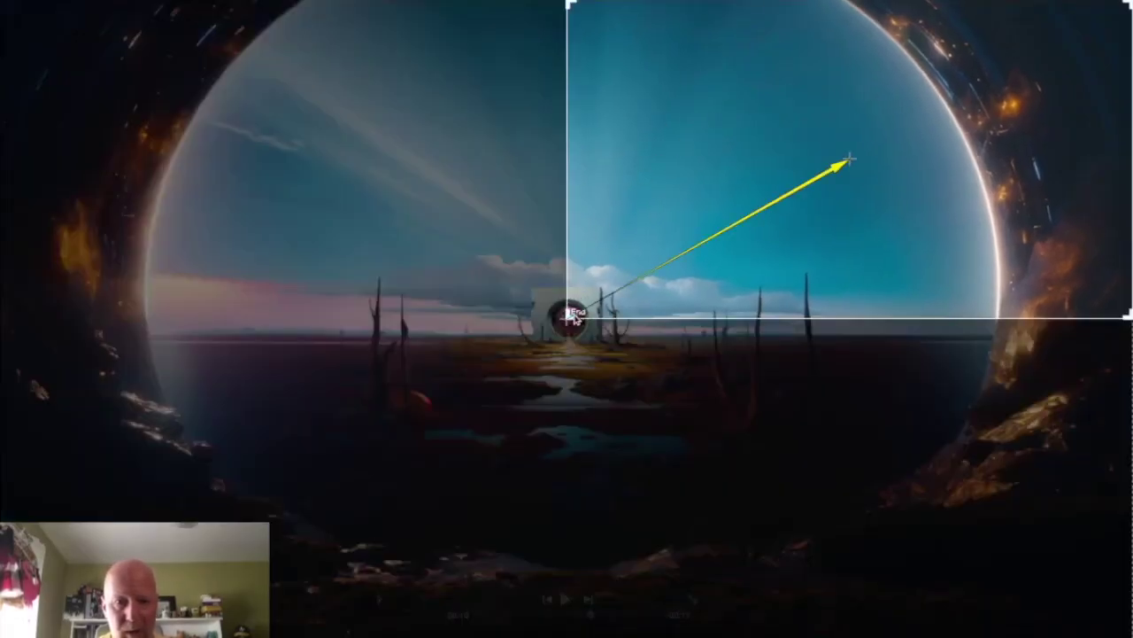
drag(843, 113, 558, 280)
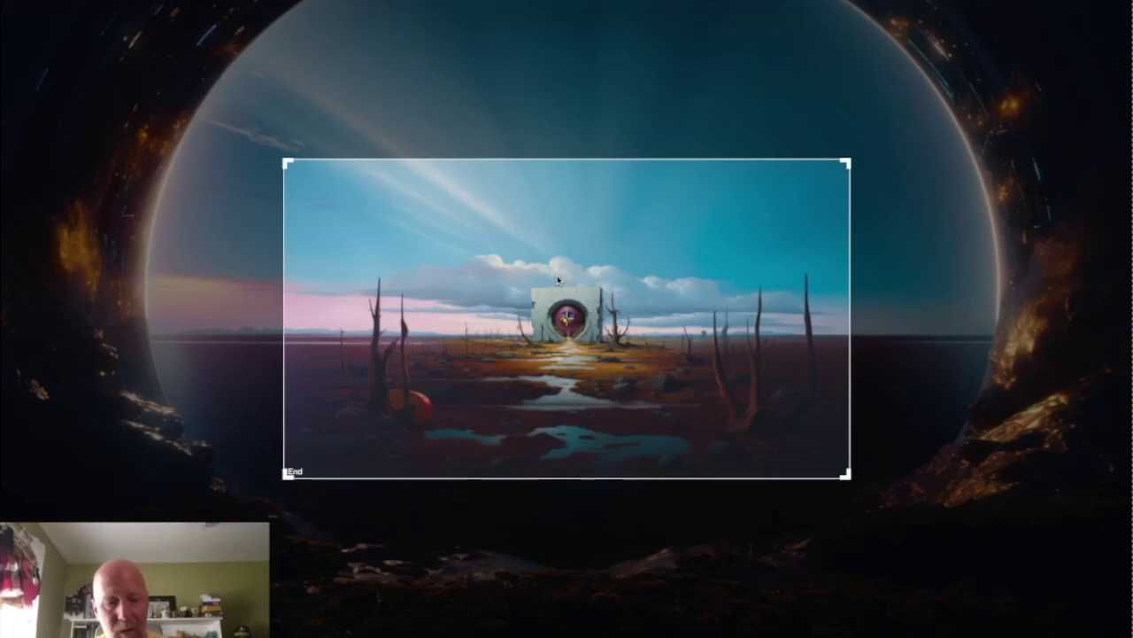
key(Escape)
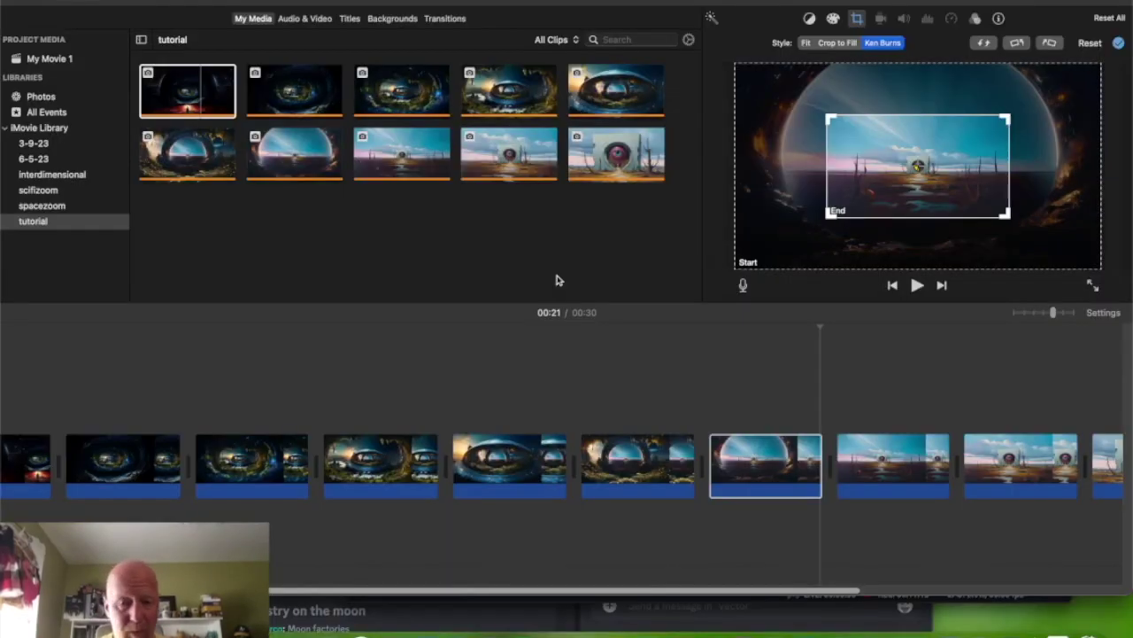
- Play from the middle of the preceding clip to check the zoom through the portal clip
click(659, 390)
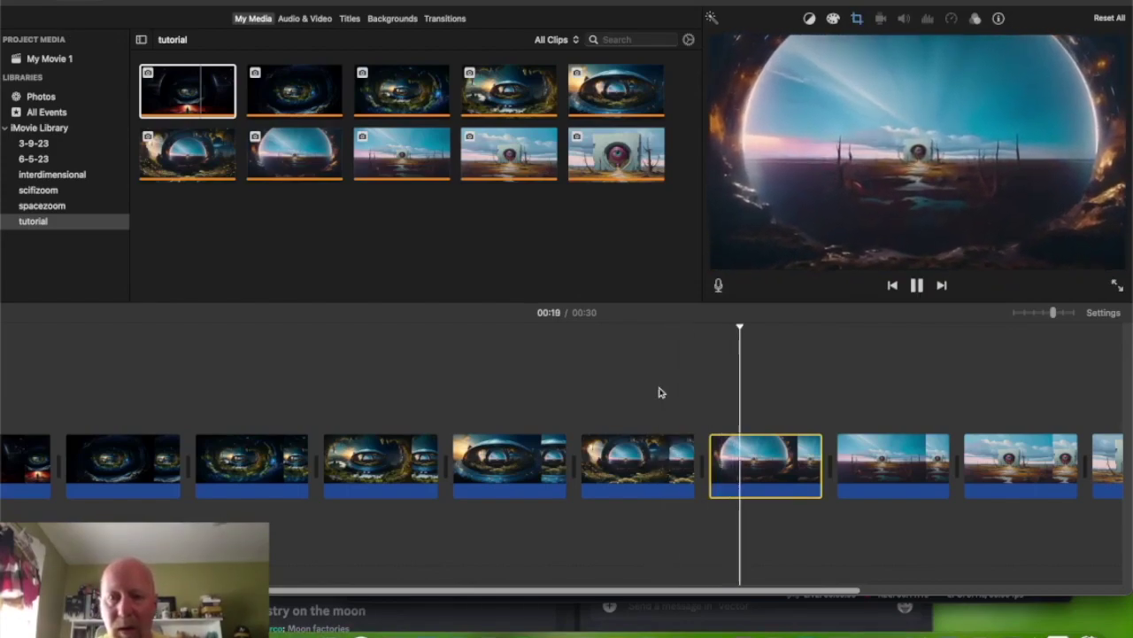
key(space)
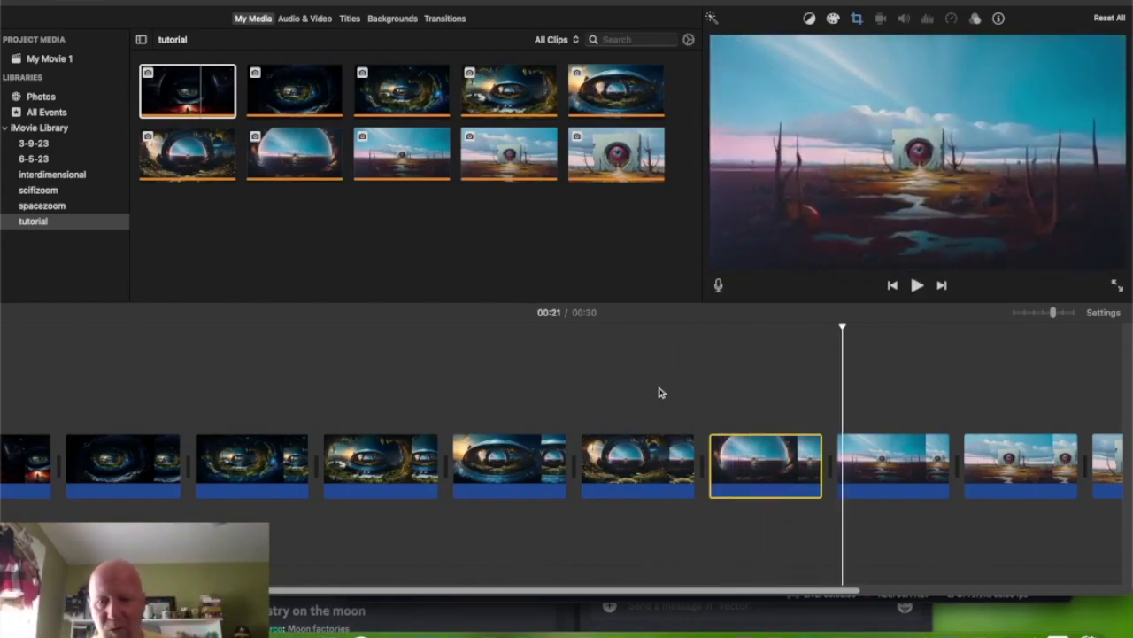
- Apply the Ken Burns crop style to the third-to-last timeline clip, the open landscape with the distant structure
scroll(659, 393, right, 2)
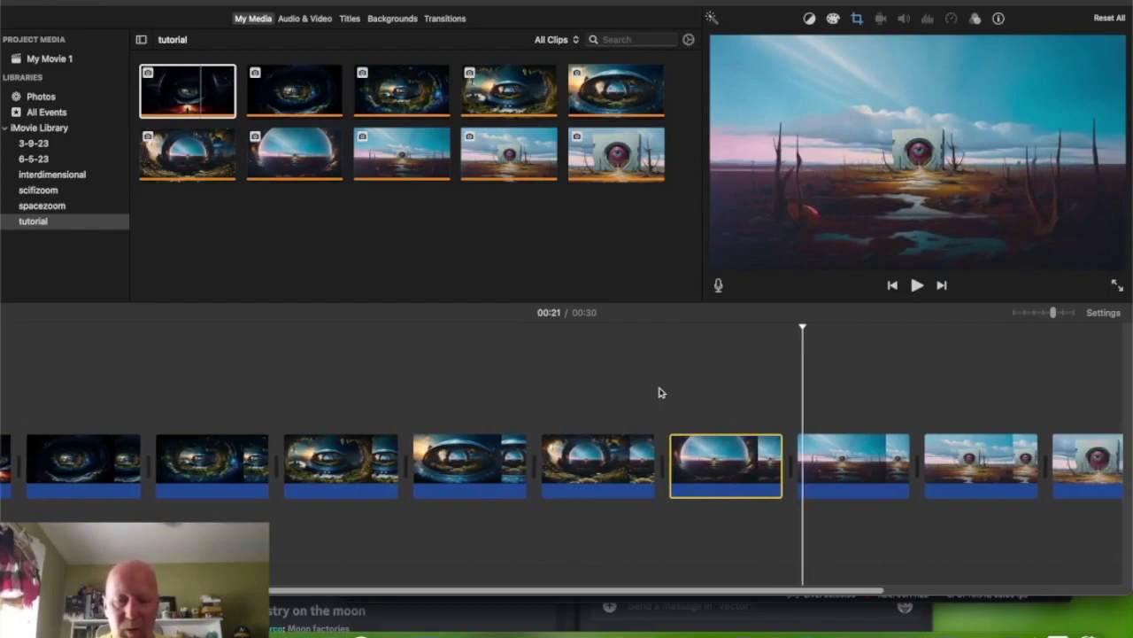
click(835, 461)
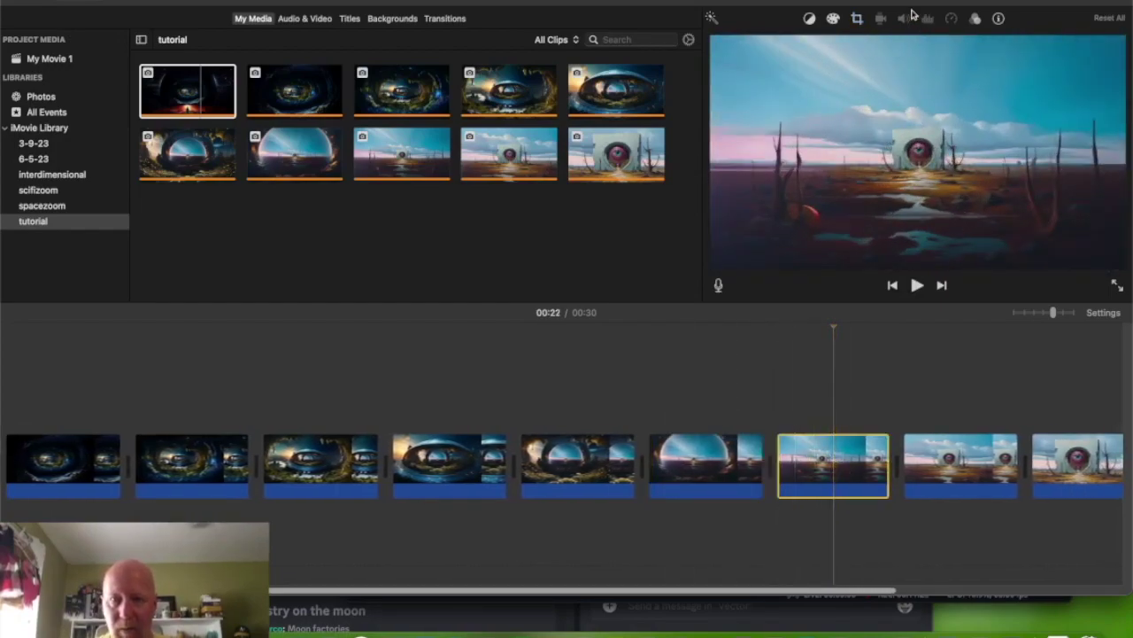
click(856, 20)
click(883, 43)
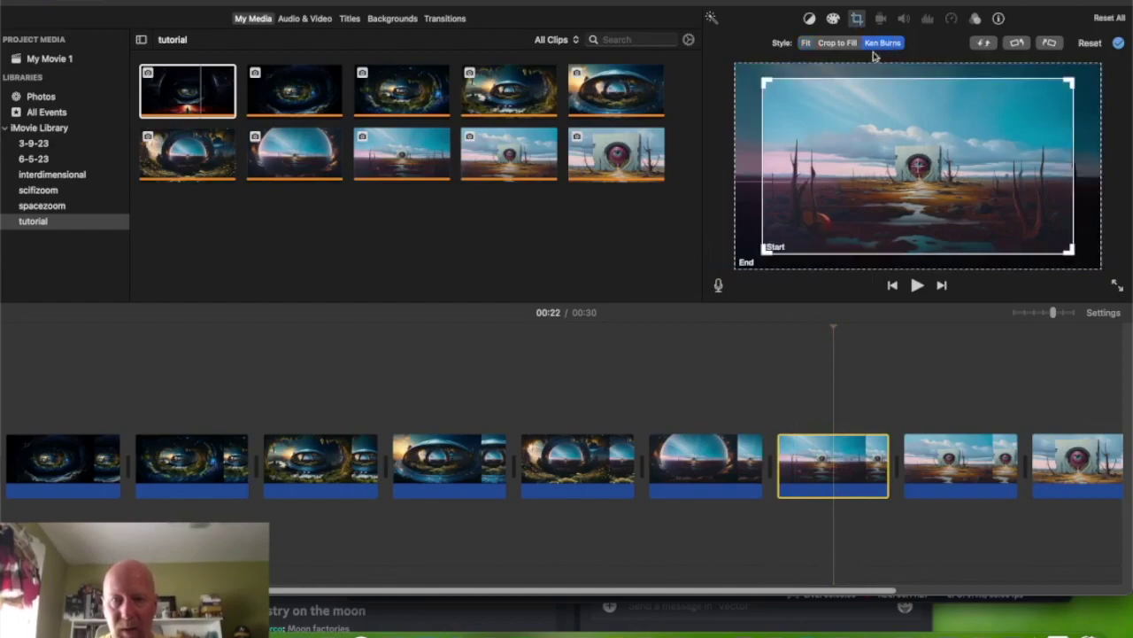
- Set the third-to-last clip's End frame to half size and its Start frame to the full image
click(735, 264)
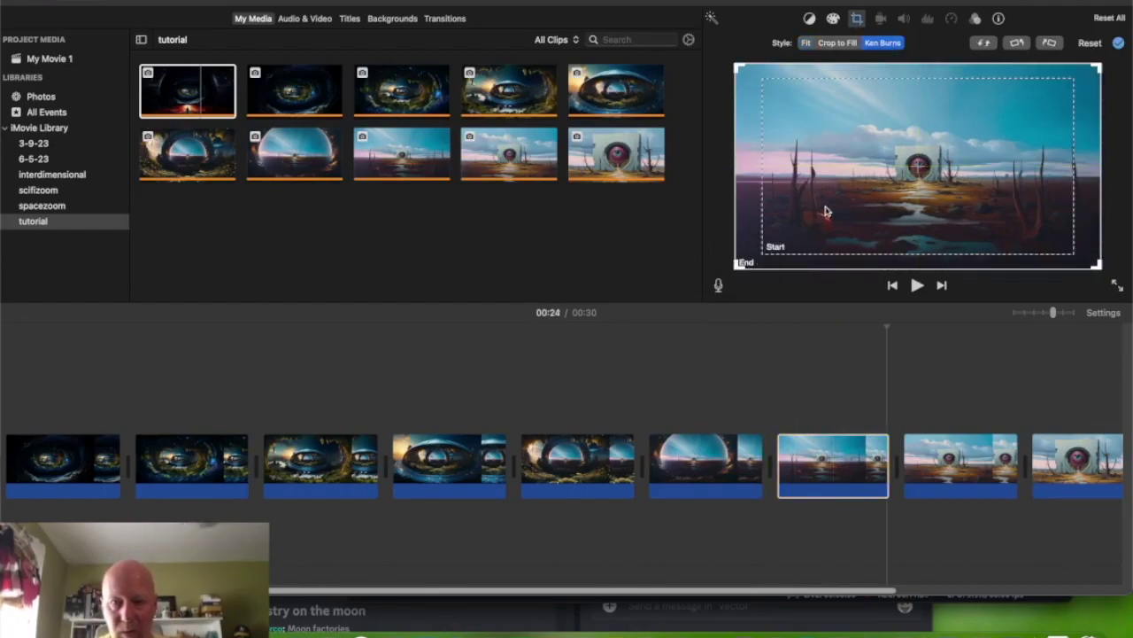
drag(944, 142, 920, 157)
click(784, 246)
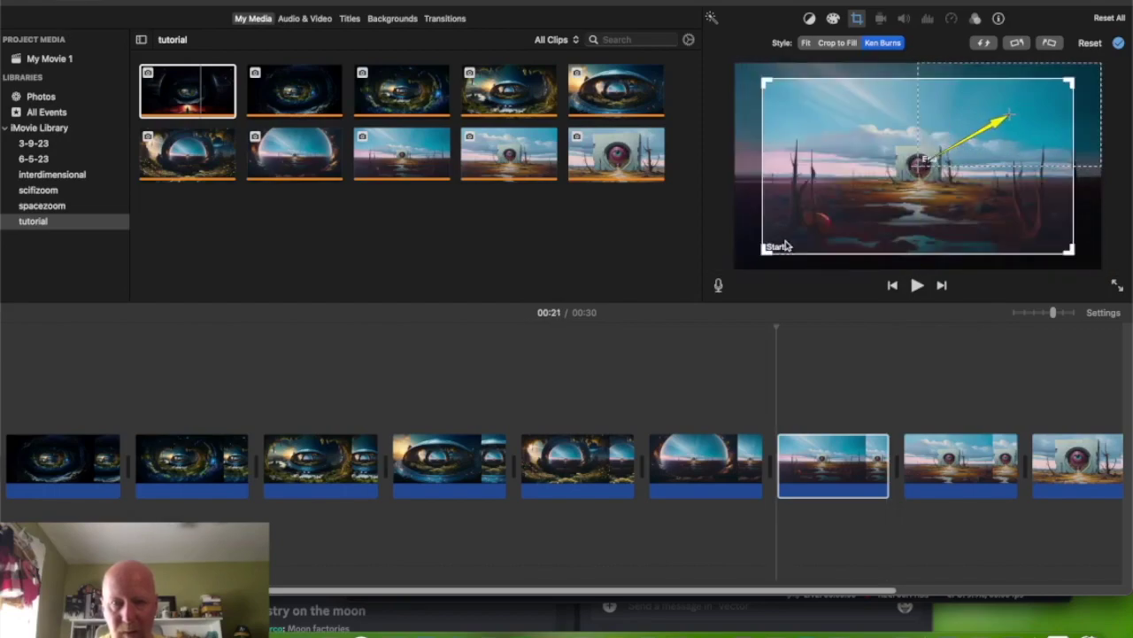
drag(759, 256, 524, 387)
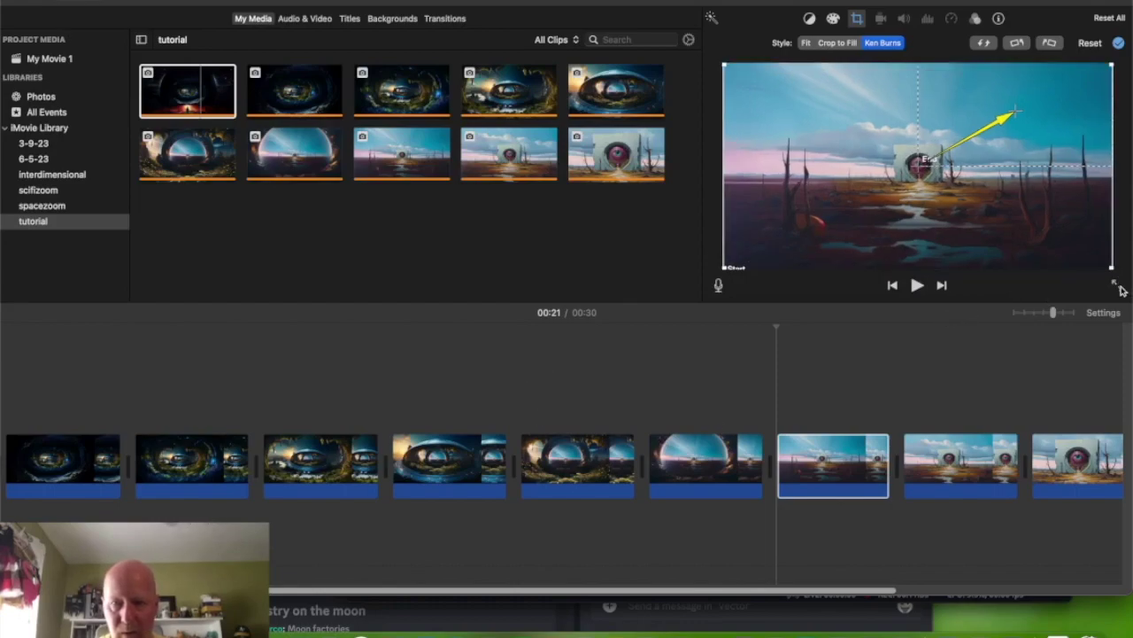
- In full-screen view, centre the third-to-last clip's End frame on the stone structure with the eye
click(1119, 283)
key(space)
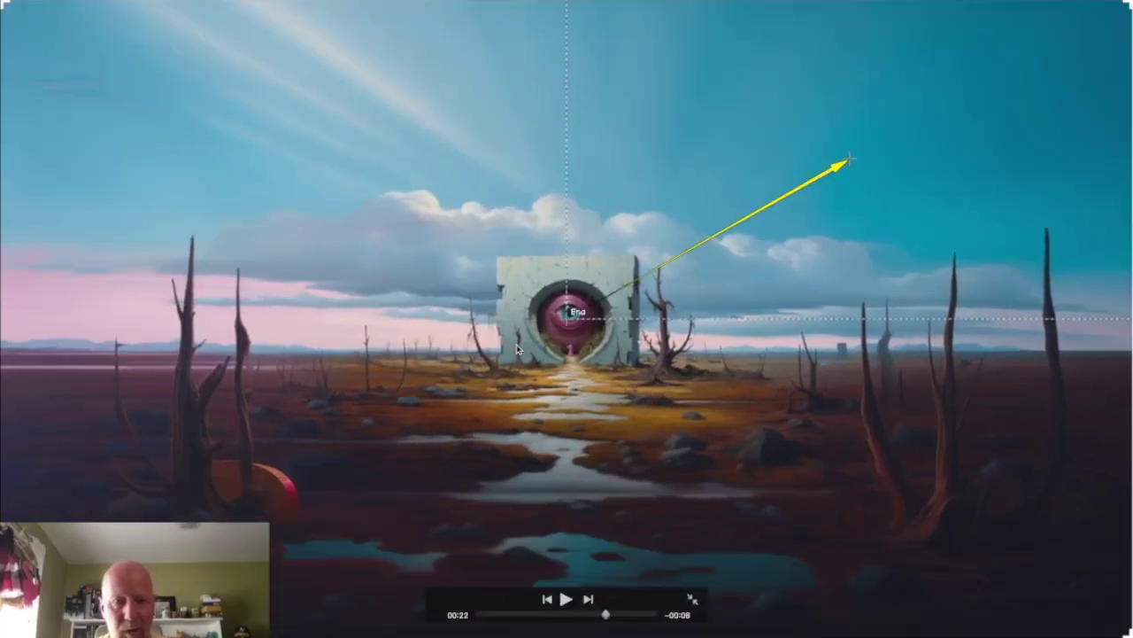
click(590, 317)
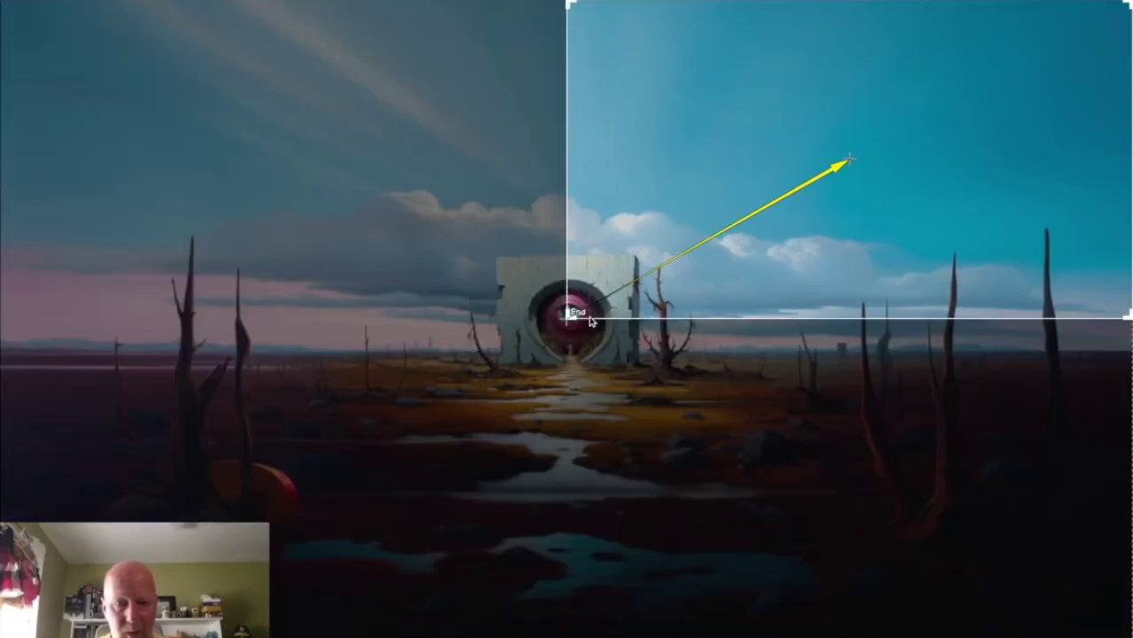
drag(850, 113, 569, 278)
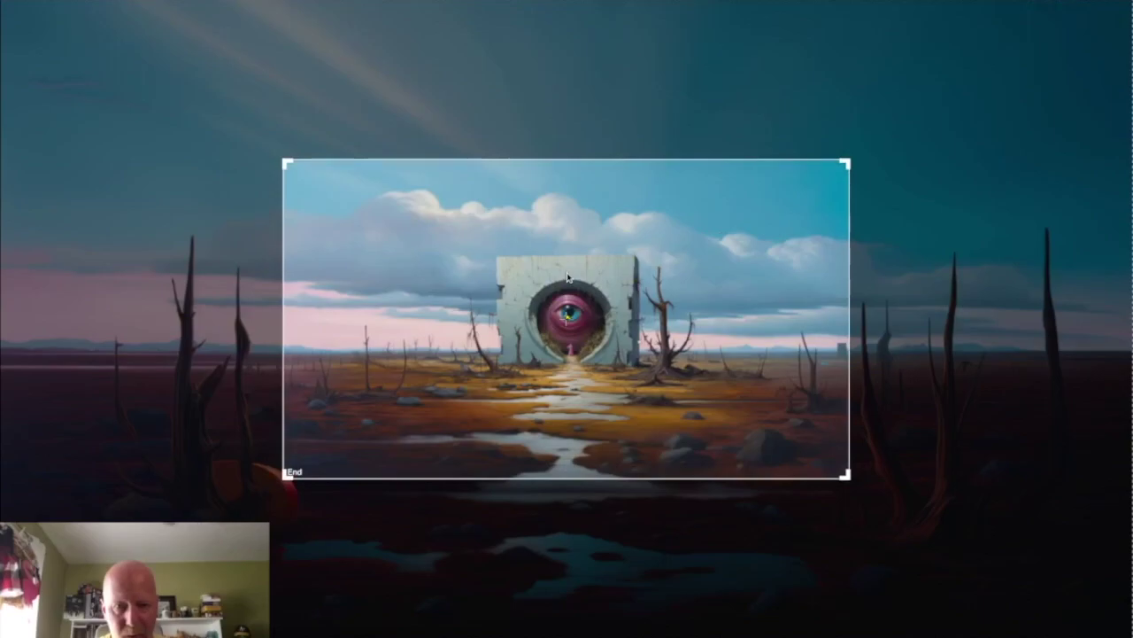
key(Escape)
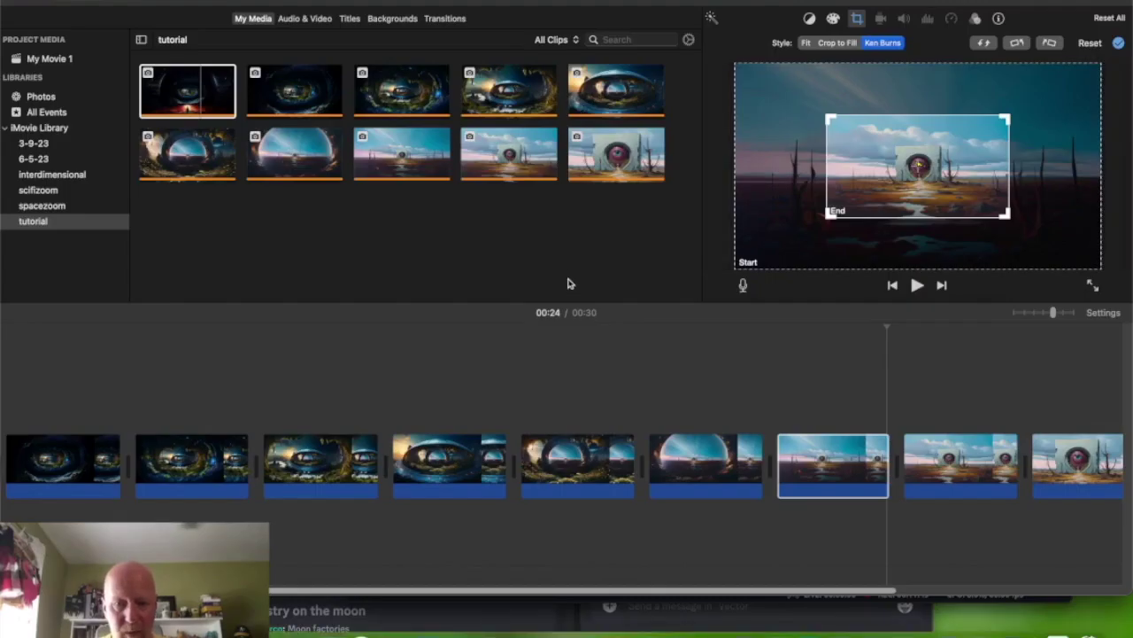
- Play from the middle of the portal clip to check the zoom through the third-to-last clip
click(725, 404)
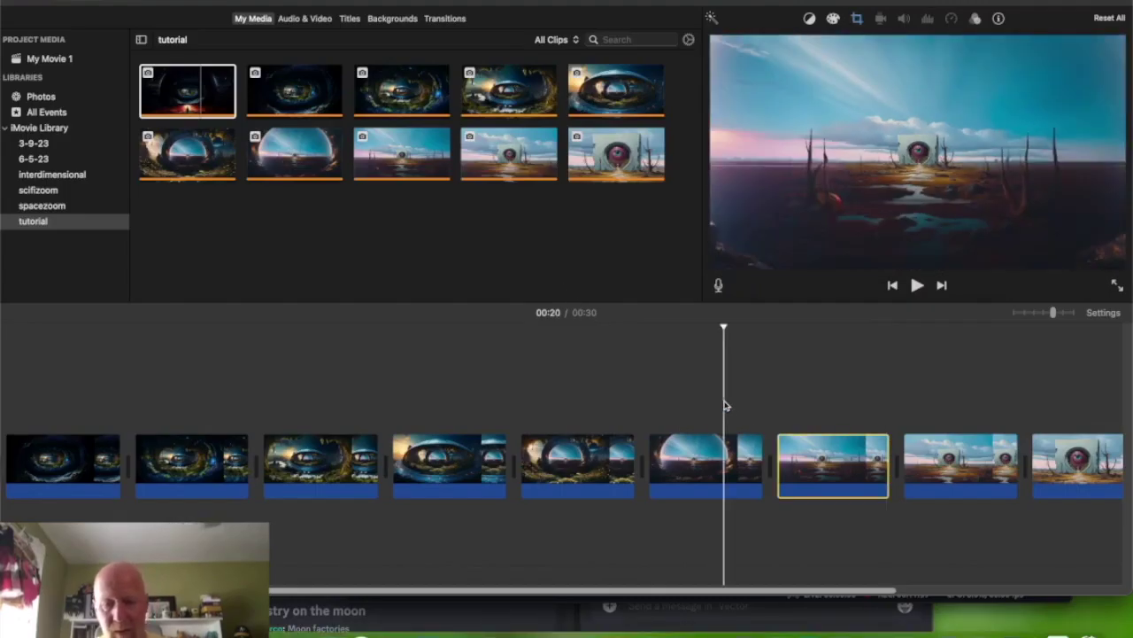
key(space)
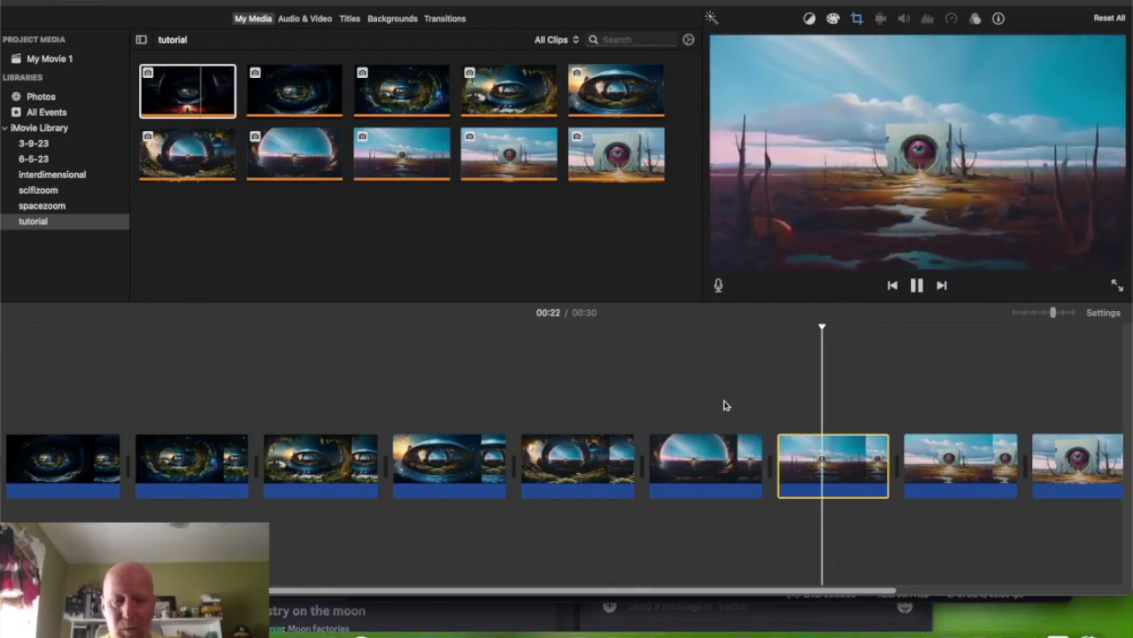
key(space)
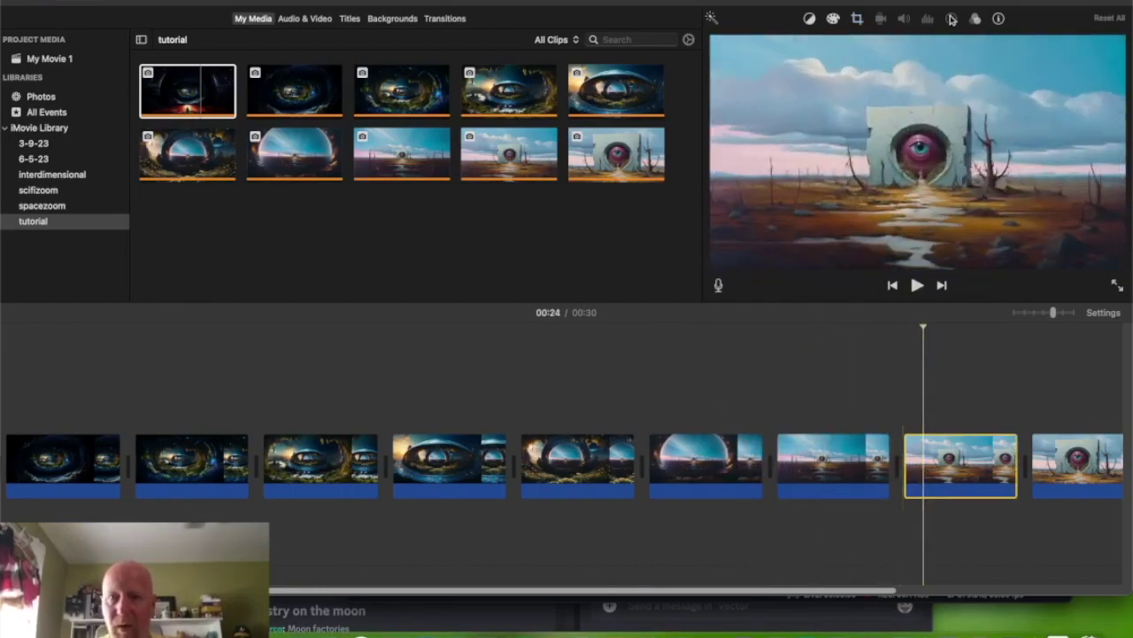
- Apply the Ken Burns style to the second-to-last clip, with a half-size End frame and a full-image Start frame
click(857, 19)
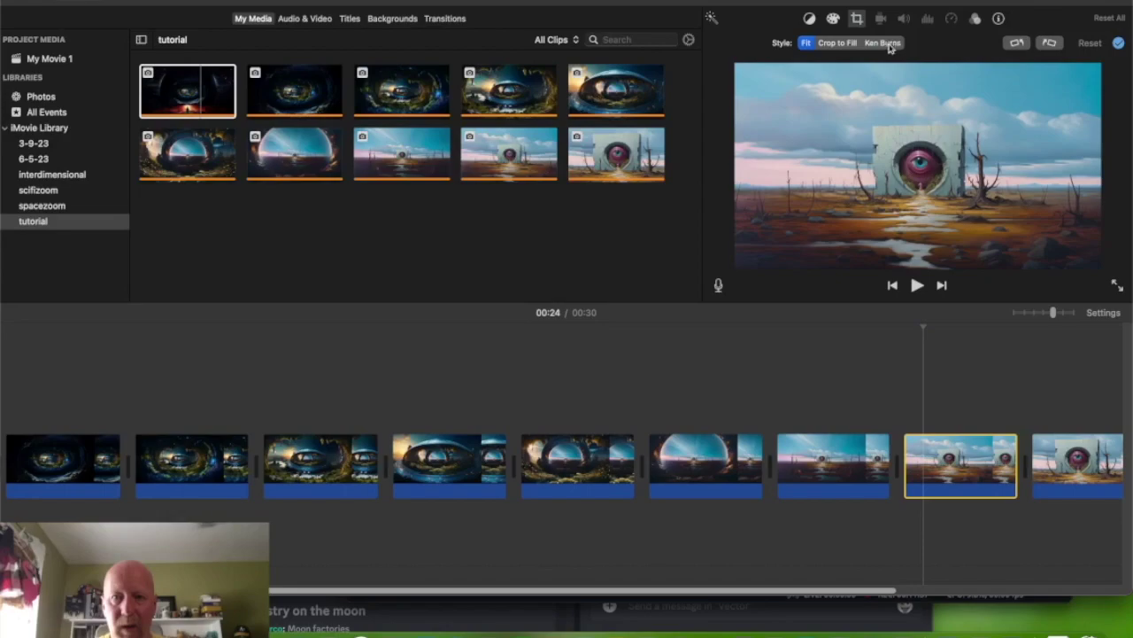
click(886, 44)
drag(736, 264, 919, 164)
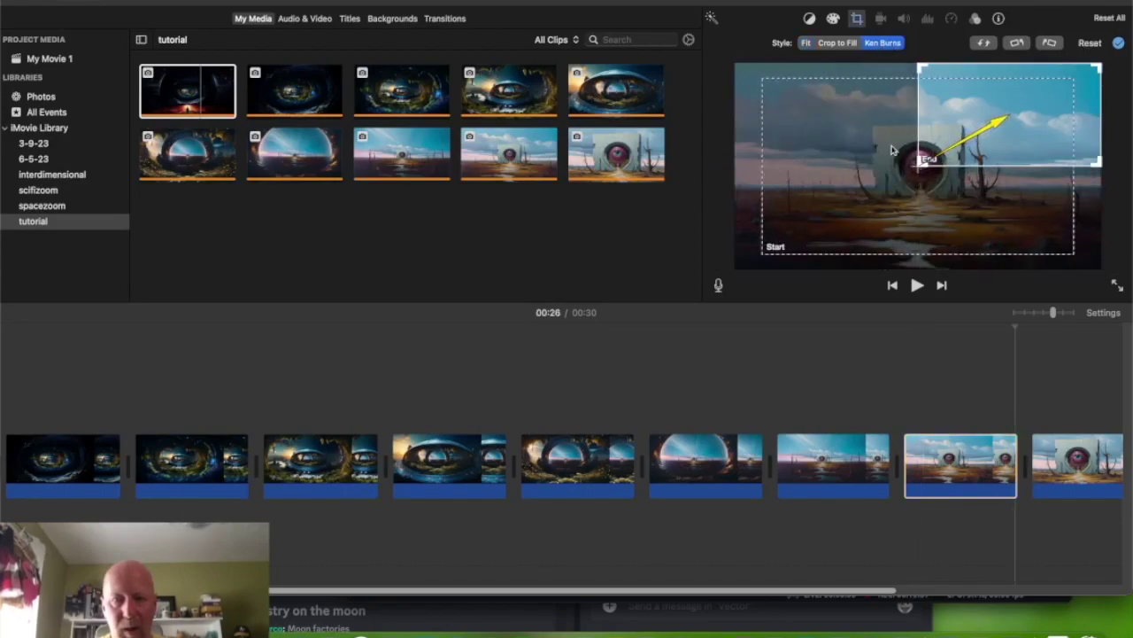
click(767, 251)
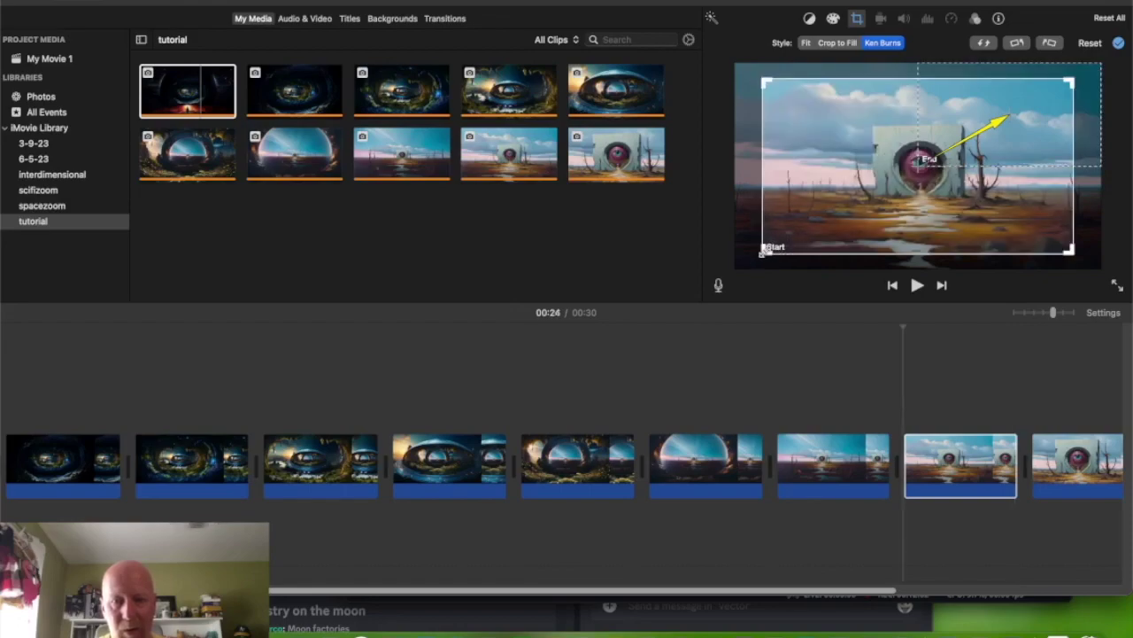
drag(760, 253, 657, 309)
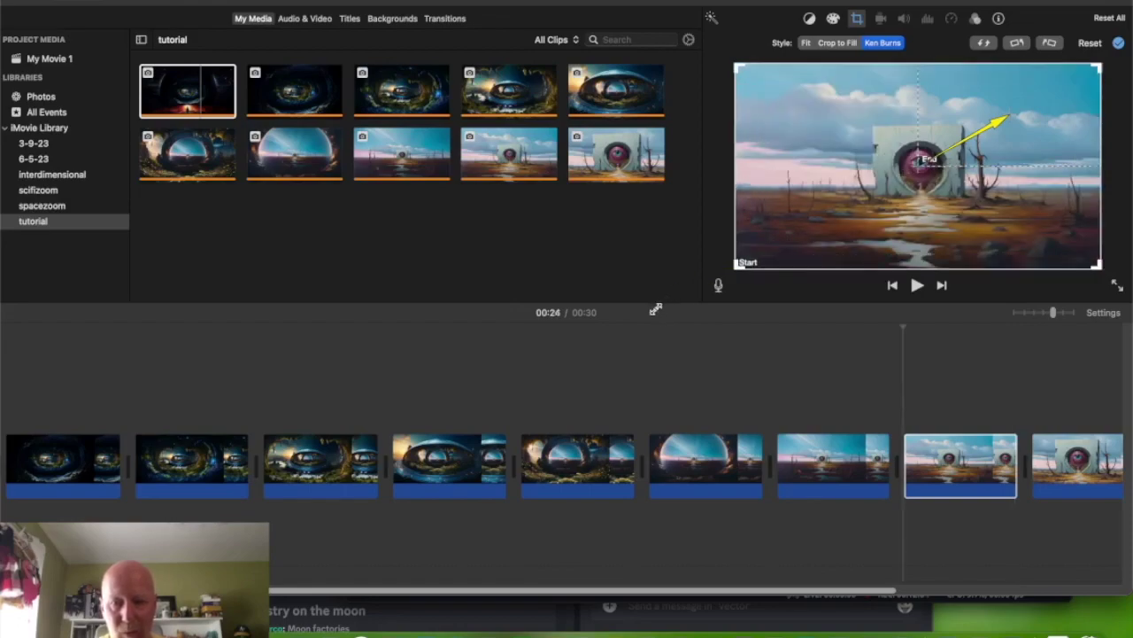
- In full-screen view, centre the second-to-last clip's half-size End frame on the eye in the stone block
click(1116, 286)
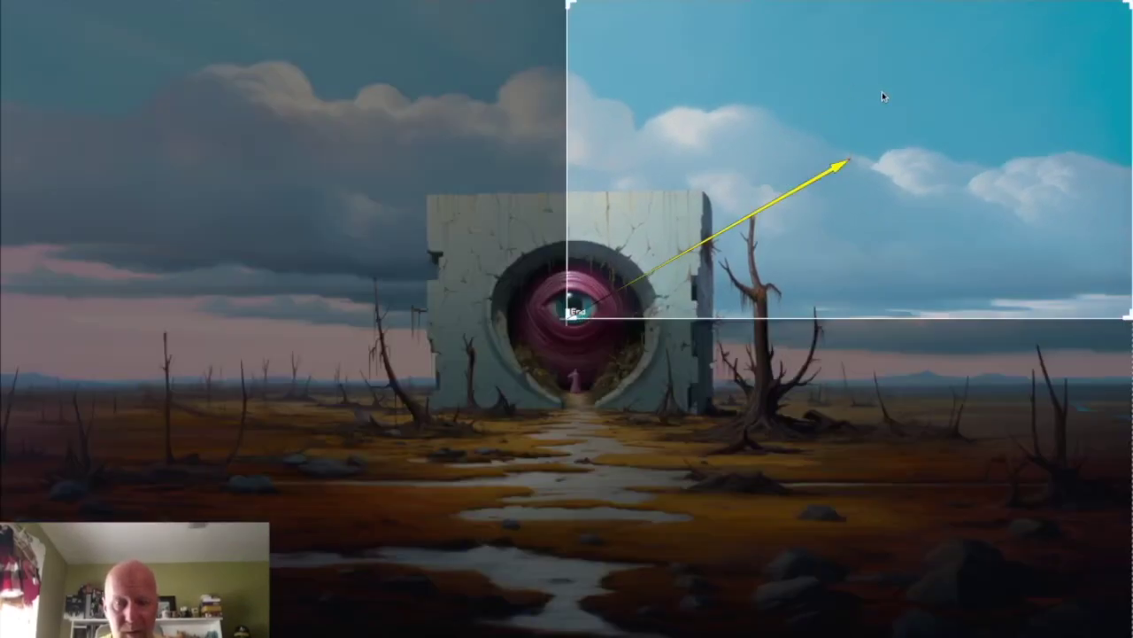
drag(882, 92, 600, 256)
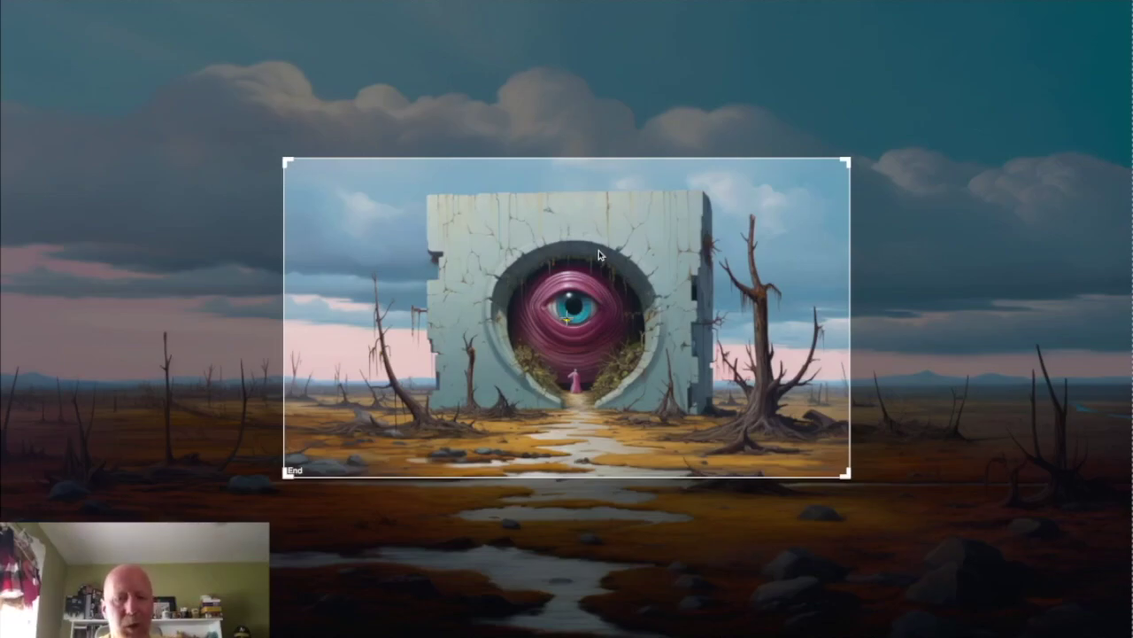
click(168, 301)
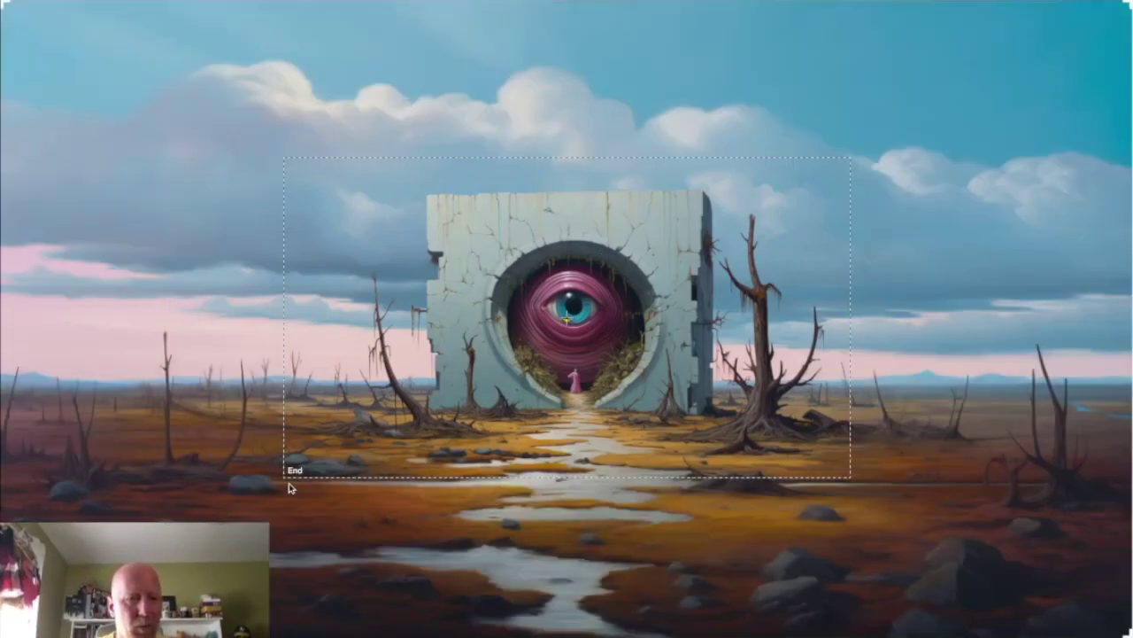
drag(293, 469, 610, 234)
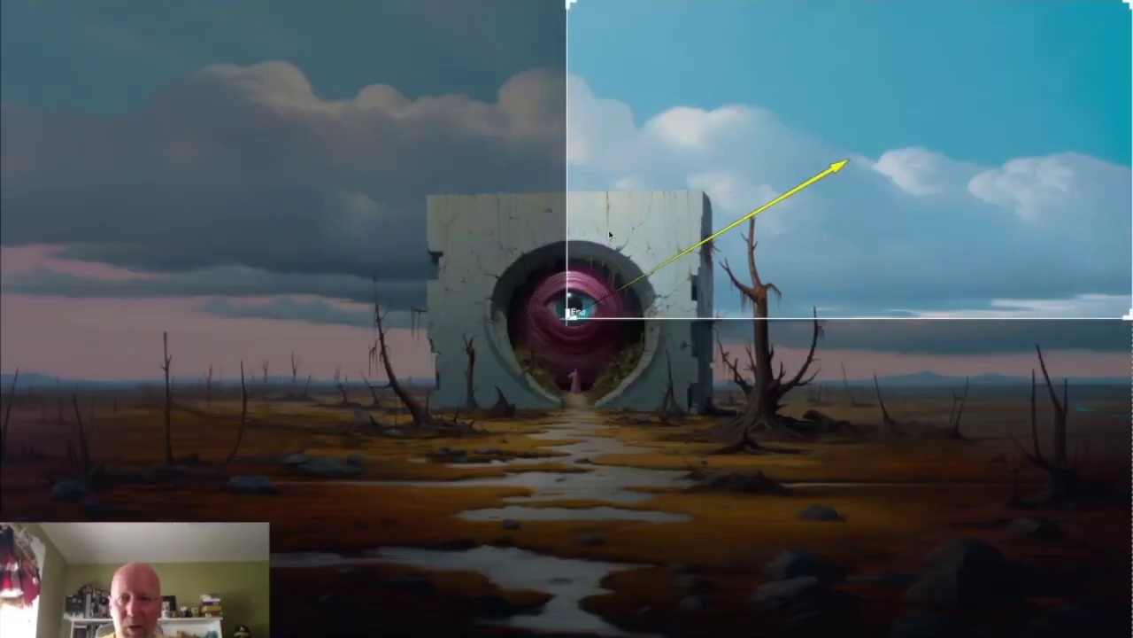
mouse_move(568, 316)
mouse_down()
mouse_move(650, 271)
mouse_move(567, 316)
mouse_up()
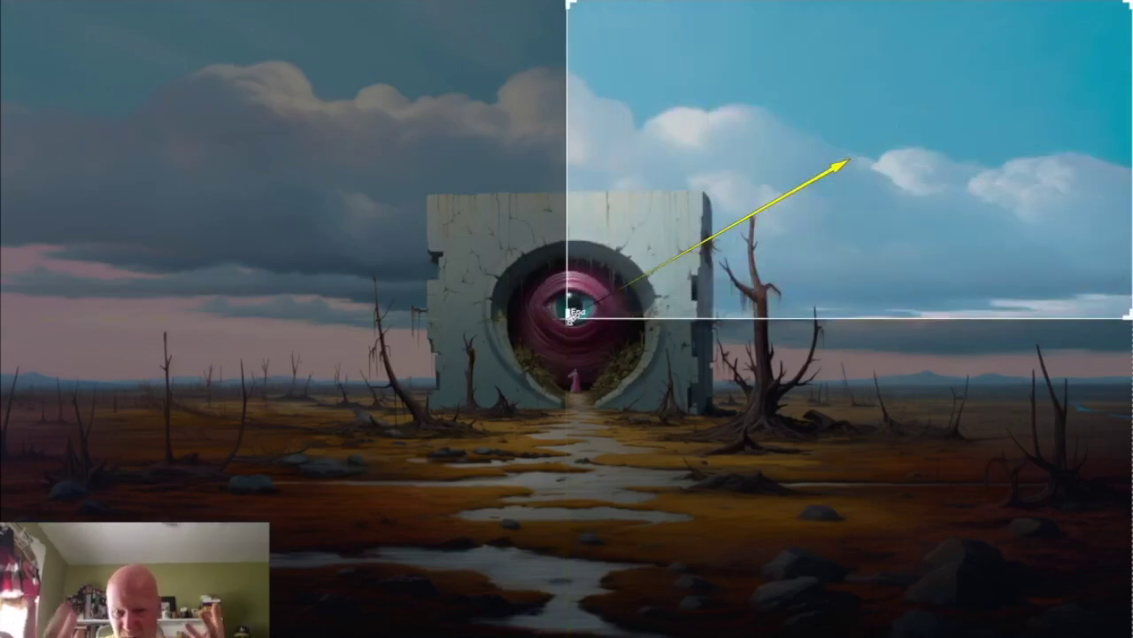
drag(827, 97, 555, 270)
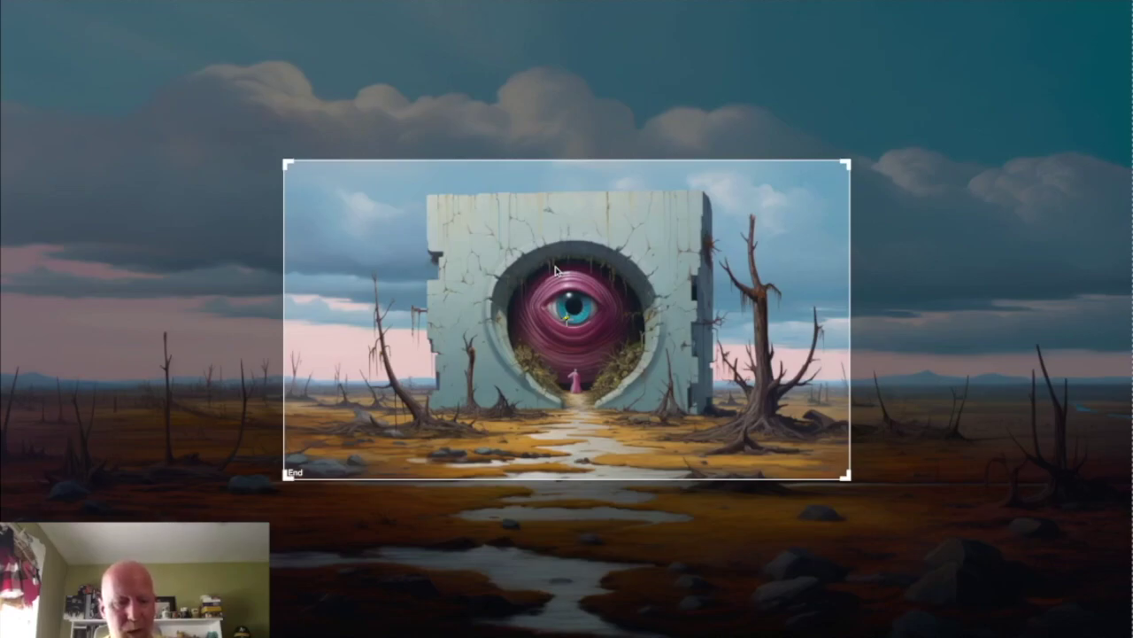
key(Escape)
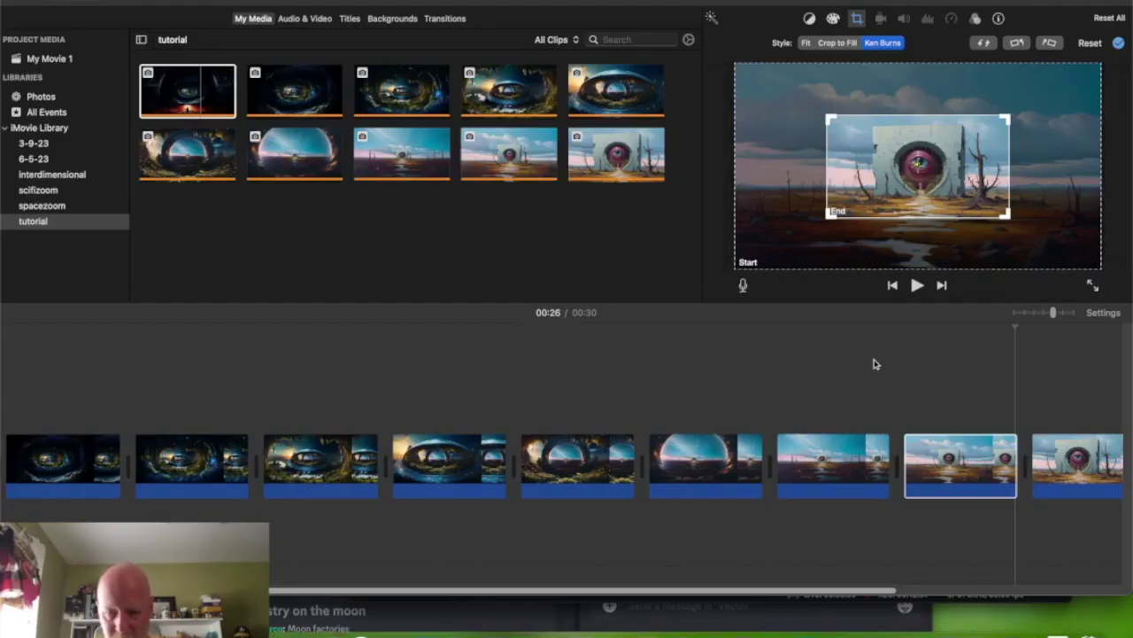
- Play from the middle of the third-to-last clip to check the transition into the second-to-last clip
click(829, 387)
key(space)
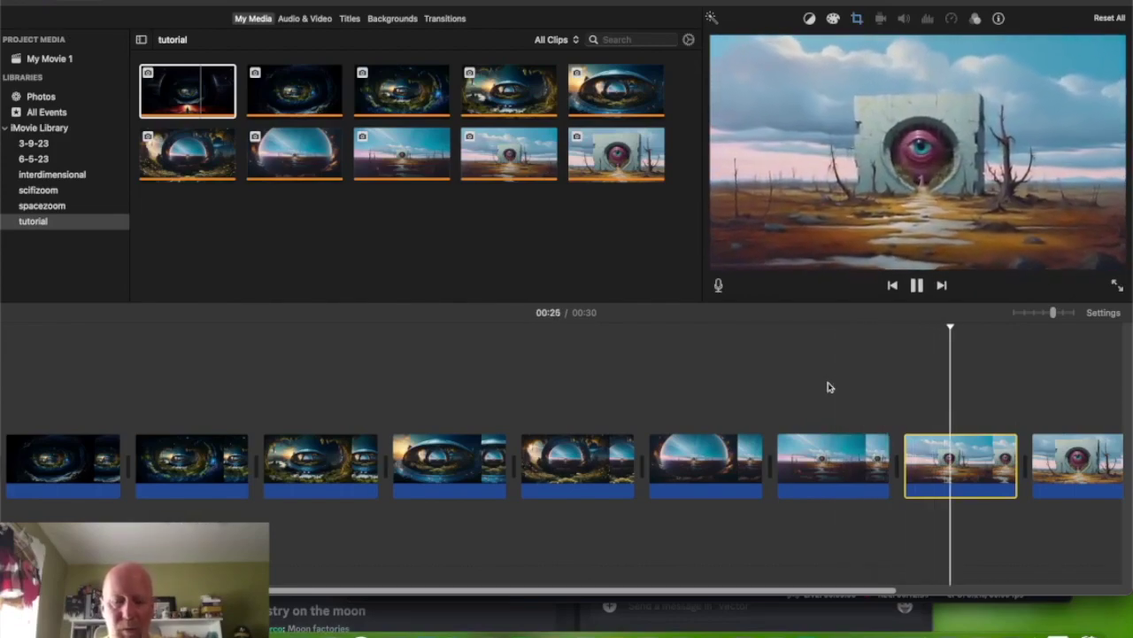
key(space)
- Play from the middle of the third-to-last clip to the end, and replay the whole movie from the start to check the continuous zoom
scroll(829, 387, right, 5)
scroll(829, 387, right, 2)
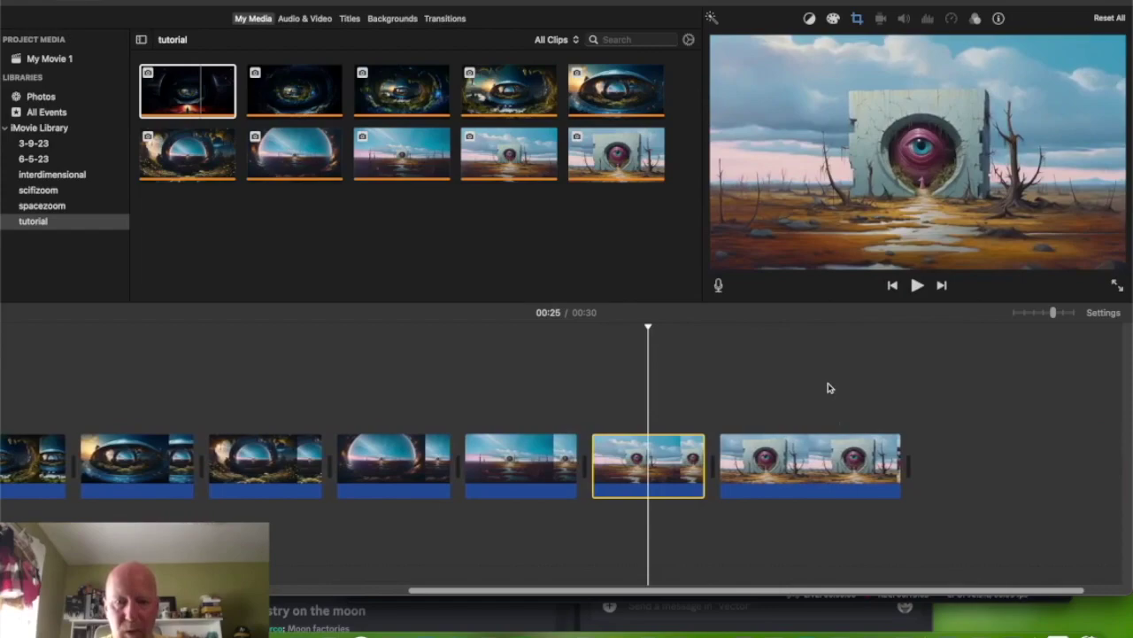
click(522, 405)
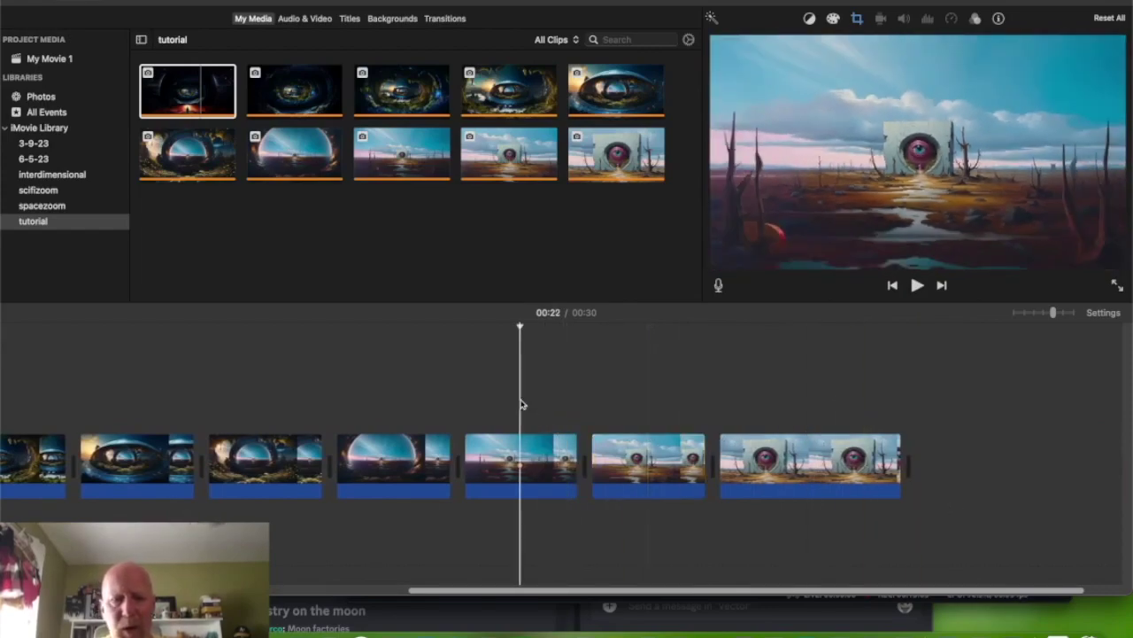
key(space)
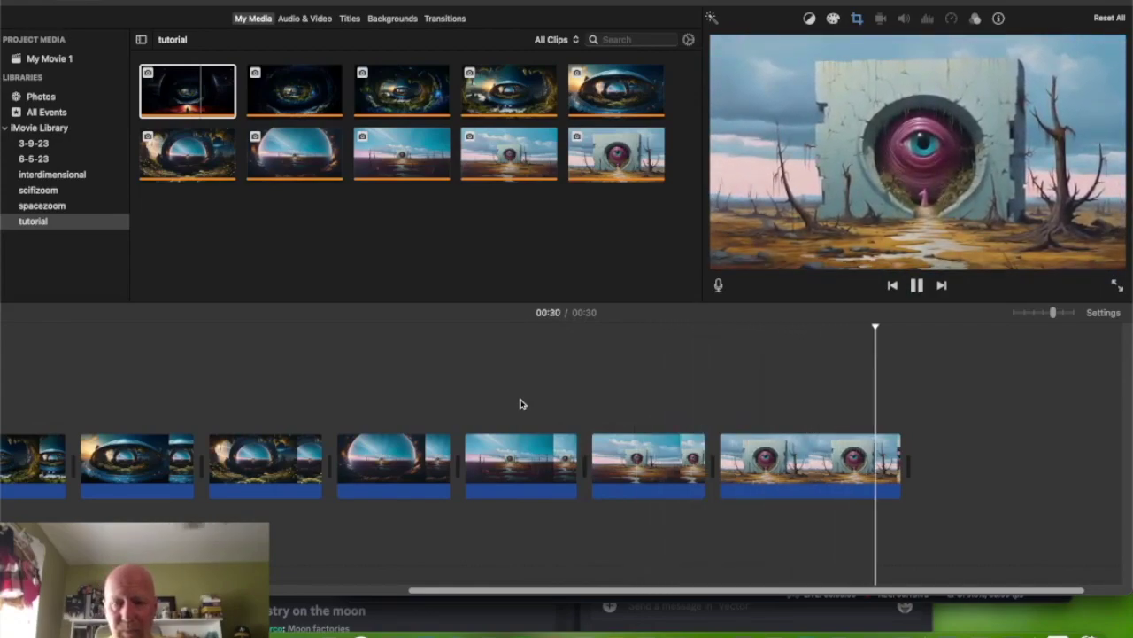
key(Home)
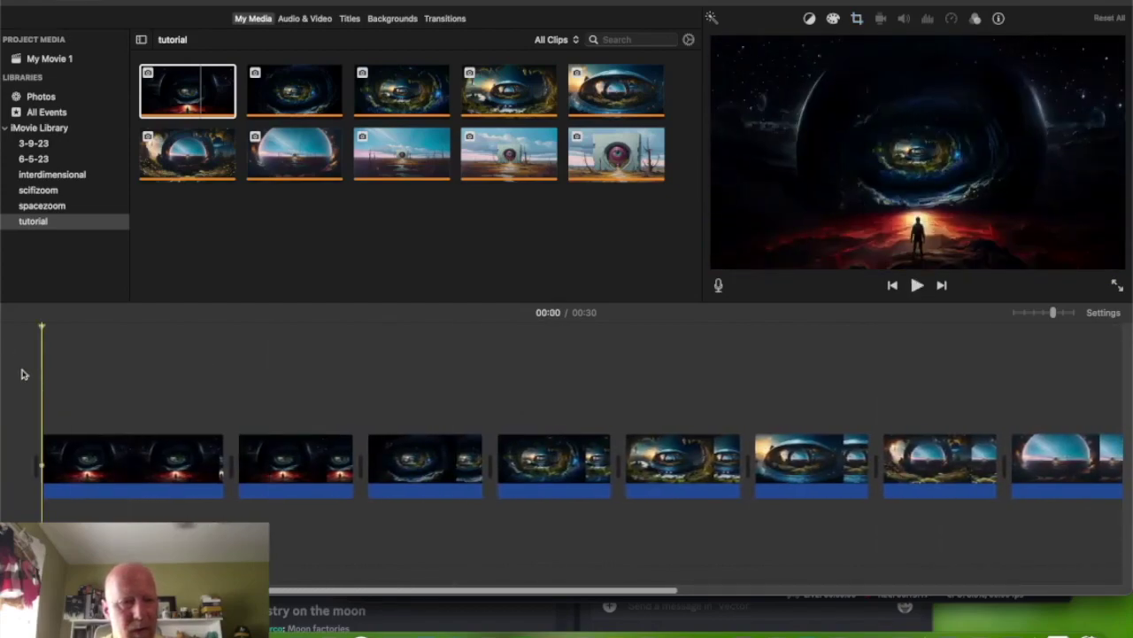
key(space)
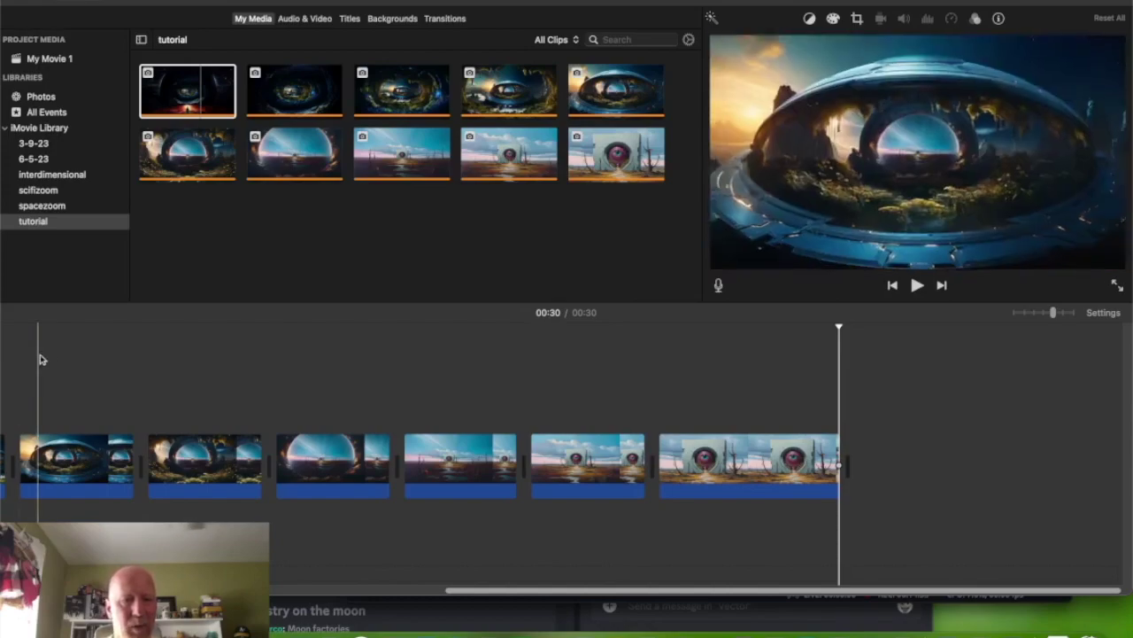
- Import dimensional.mp3 from the Downloads folder into the tutorial event
scroll(104, 351, left, 10)
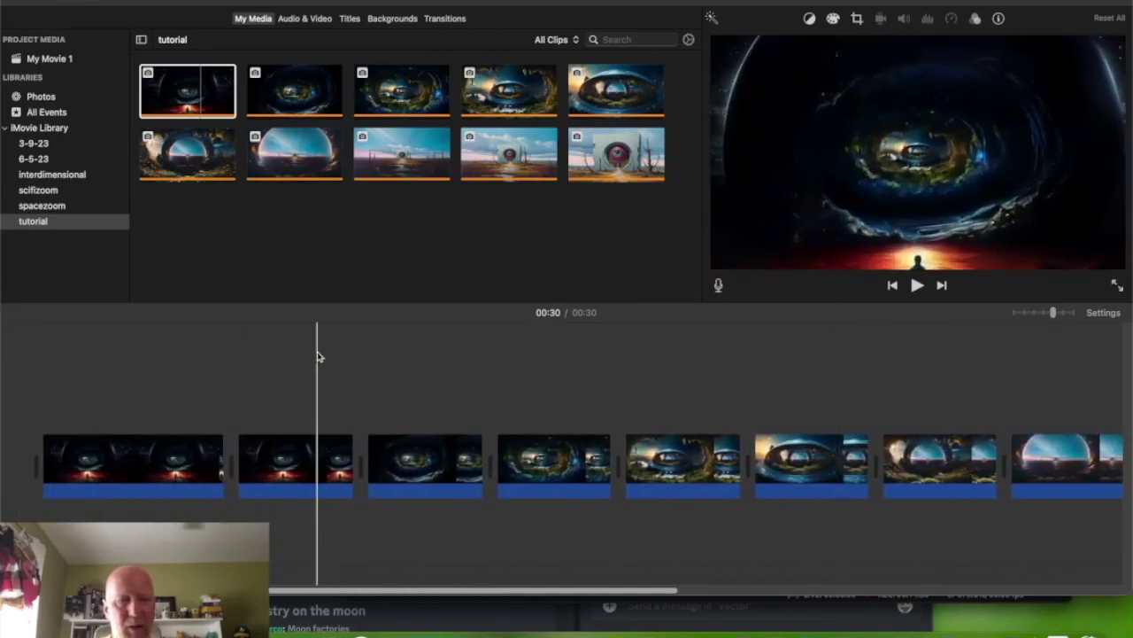
click(82, 1)
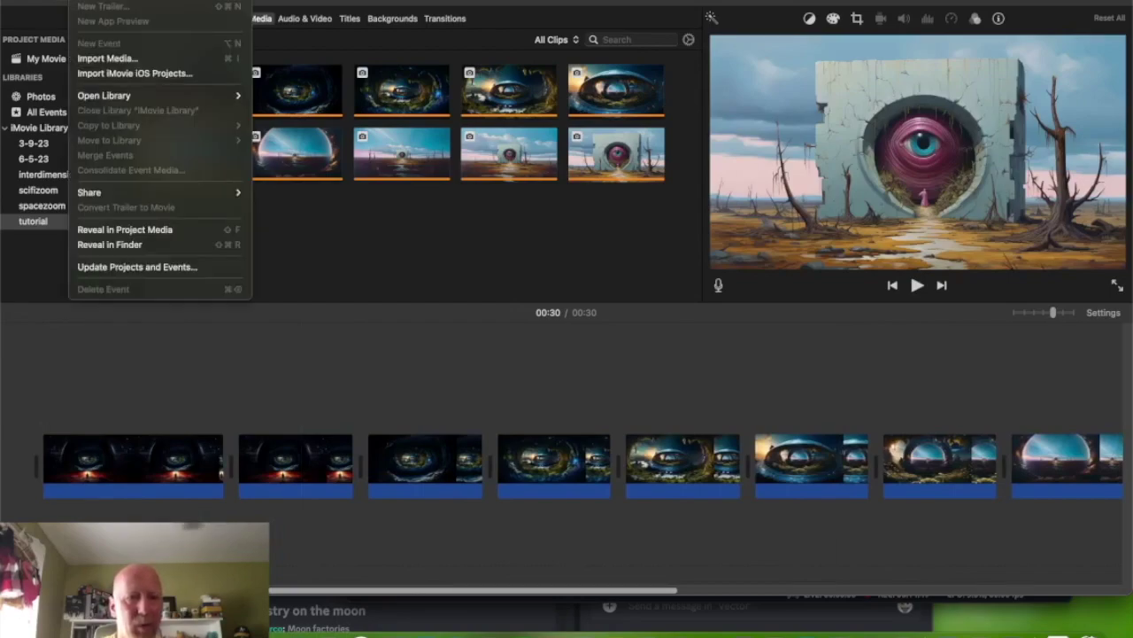
click(106, 59)
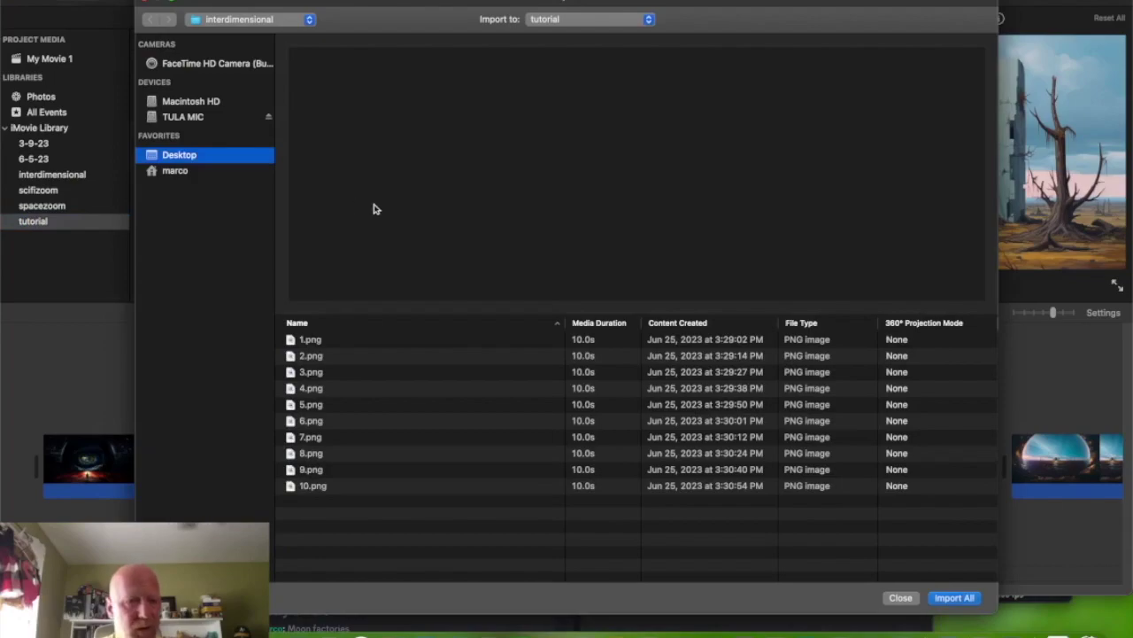
click(184, 172)
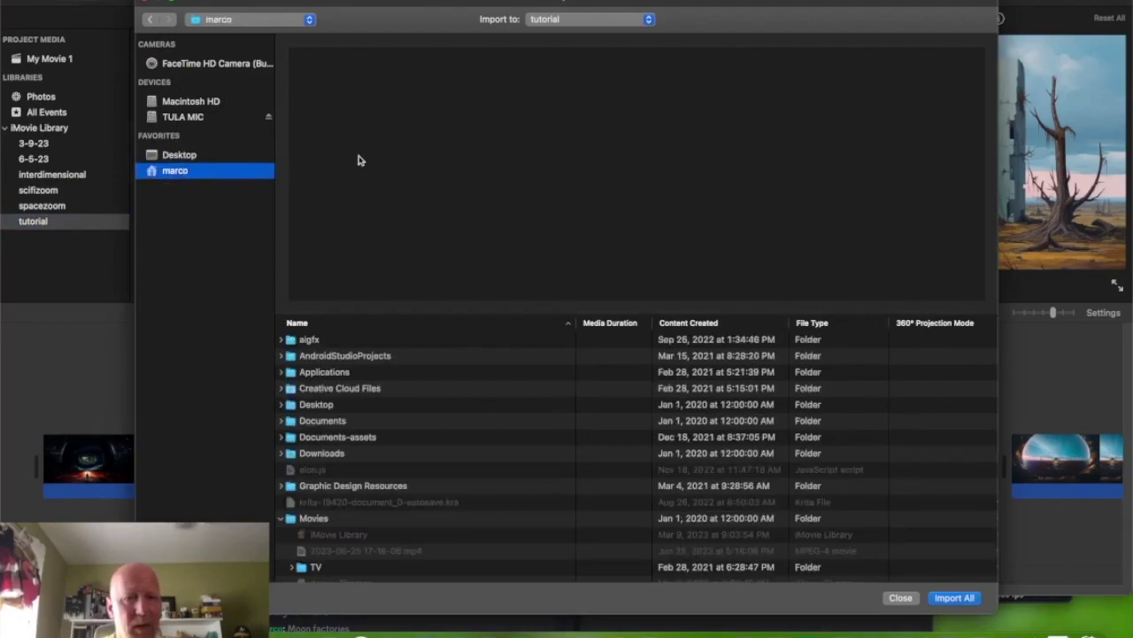
click(327, 422)
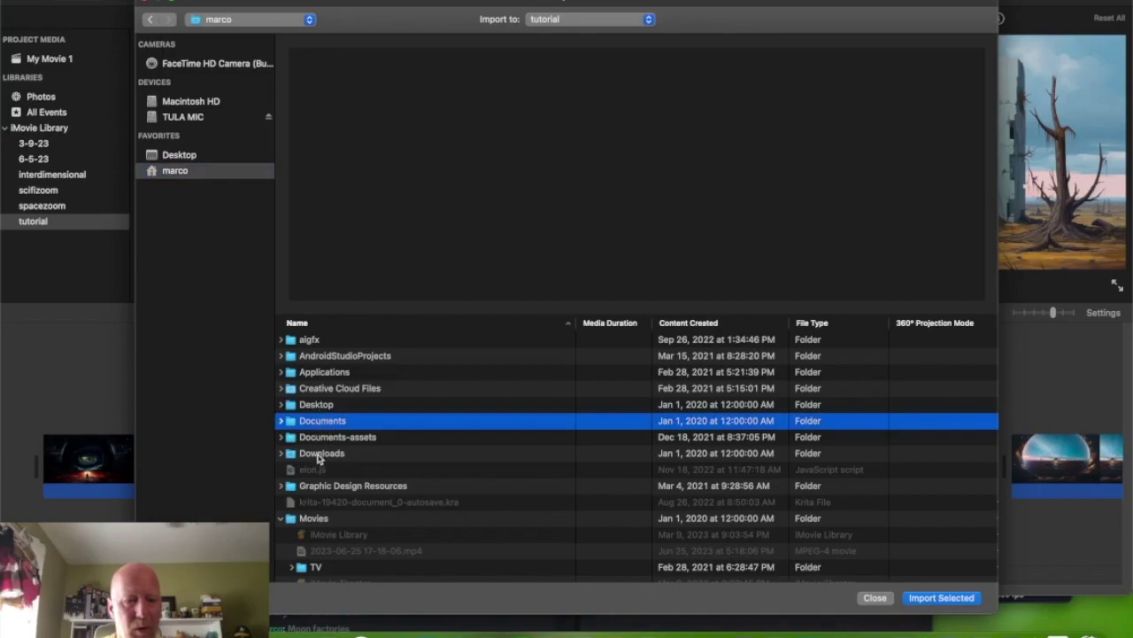
double_click(320, 456)
scroll(377, 474, down, 5)
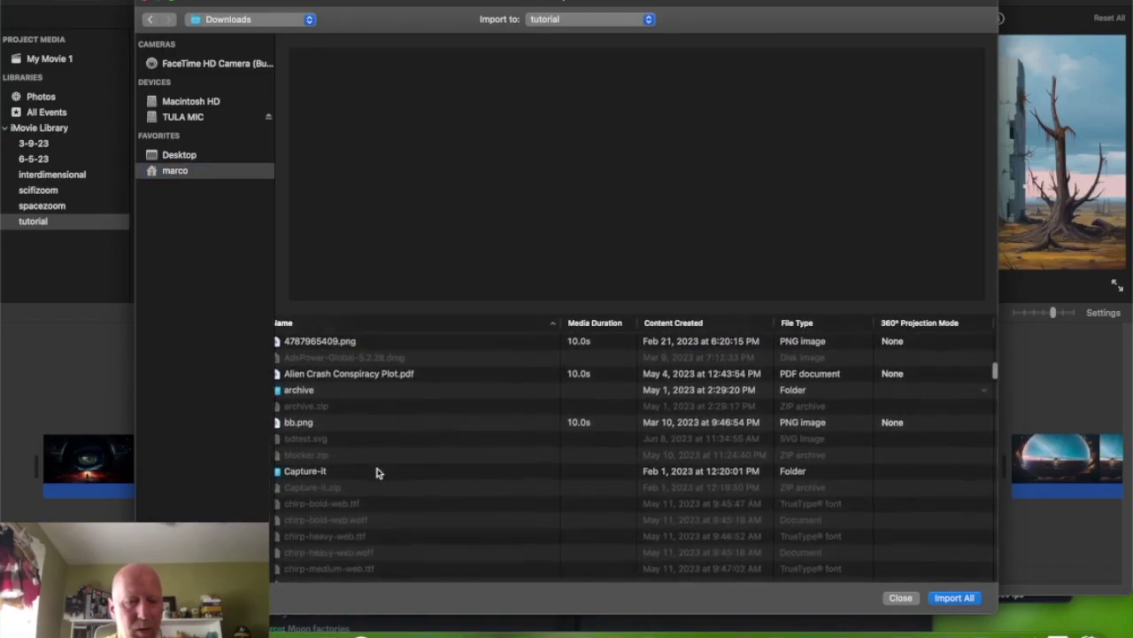
scroll(376, 473, up, 8)
scroll(376, 474, down, 10)
scroll(376, 474, down, 6)
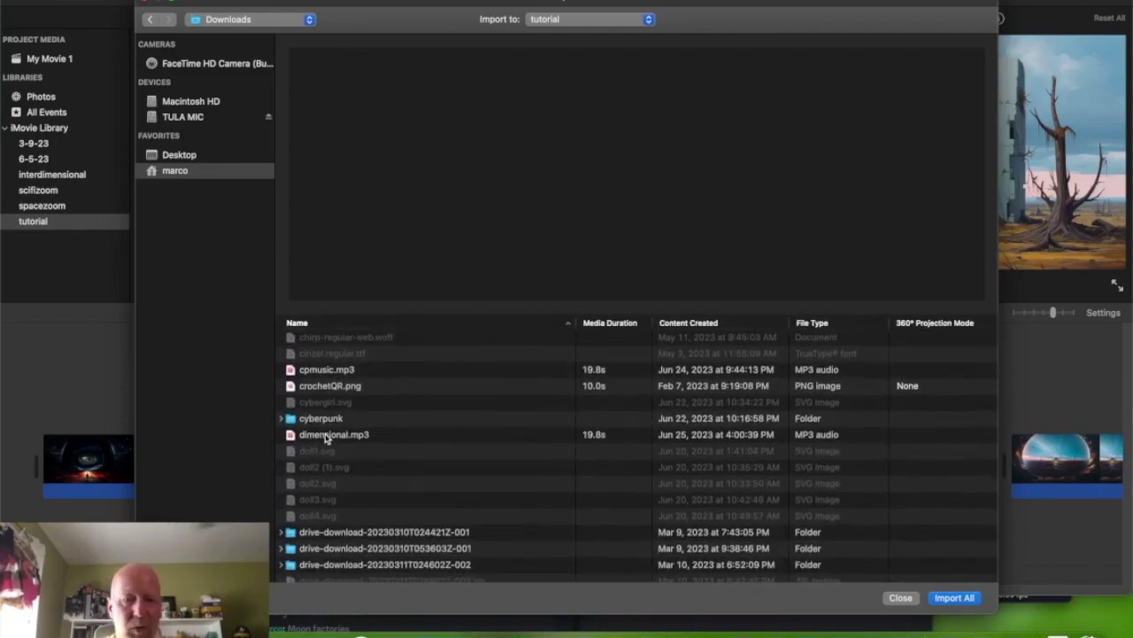
click(325, 434)
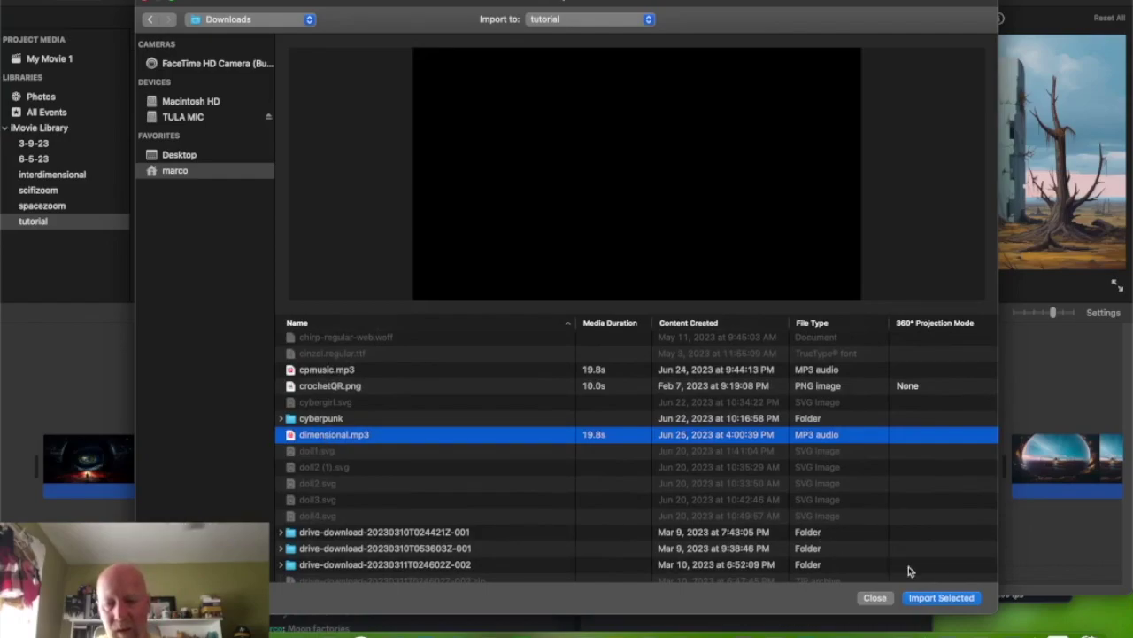
click(940, 597)
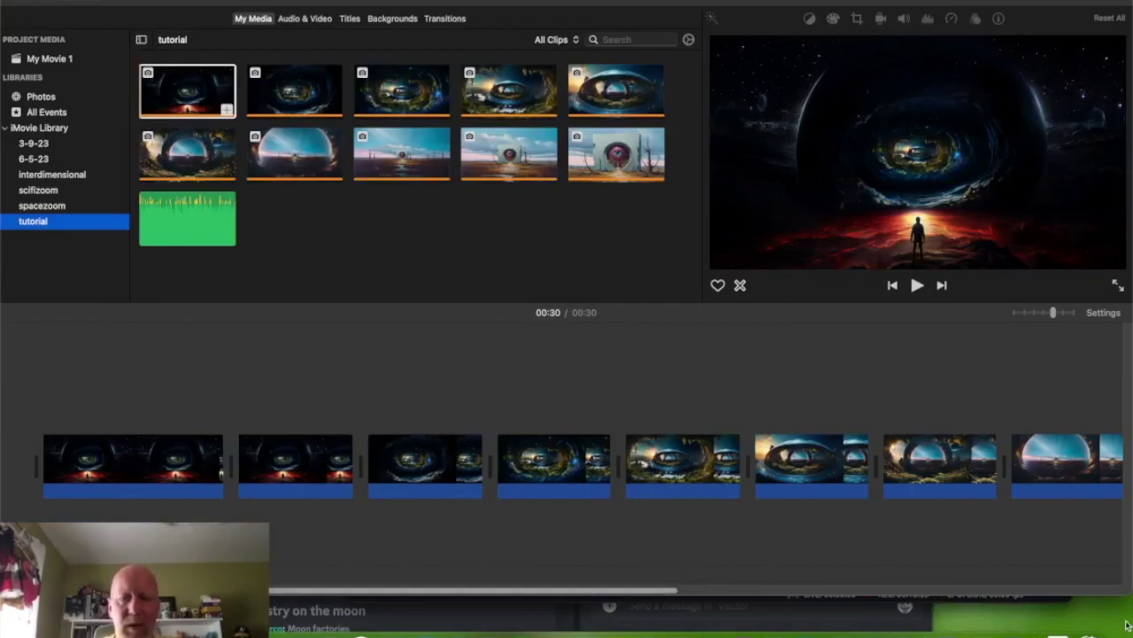
- Add the dimensional audio clip beneath the video from the very start of the timeline and play its opening seconds
scroll(938, 458, right, 5)
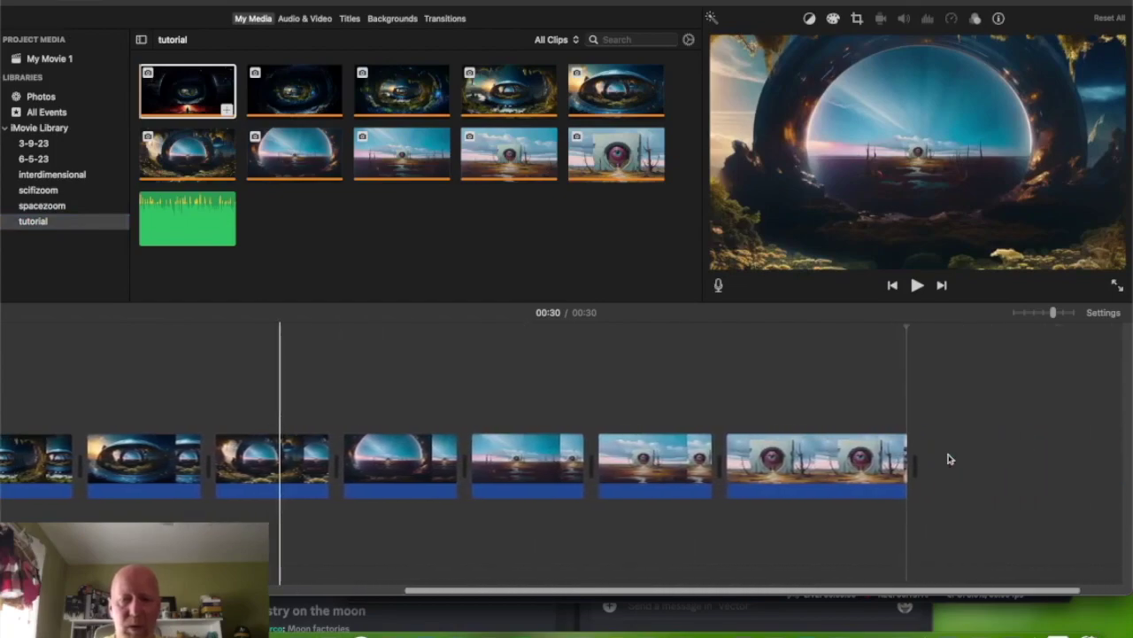
scroll(947, 458, left, 10)
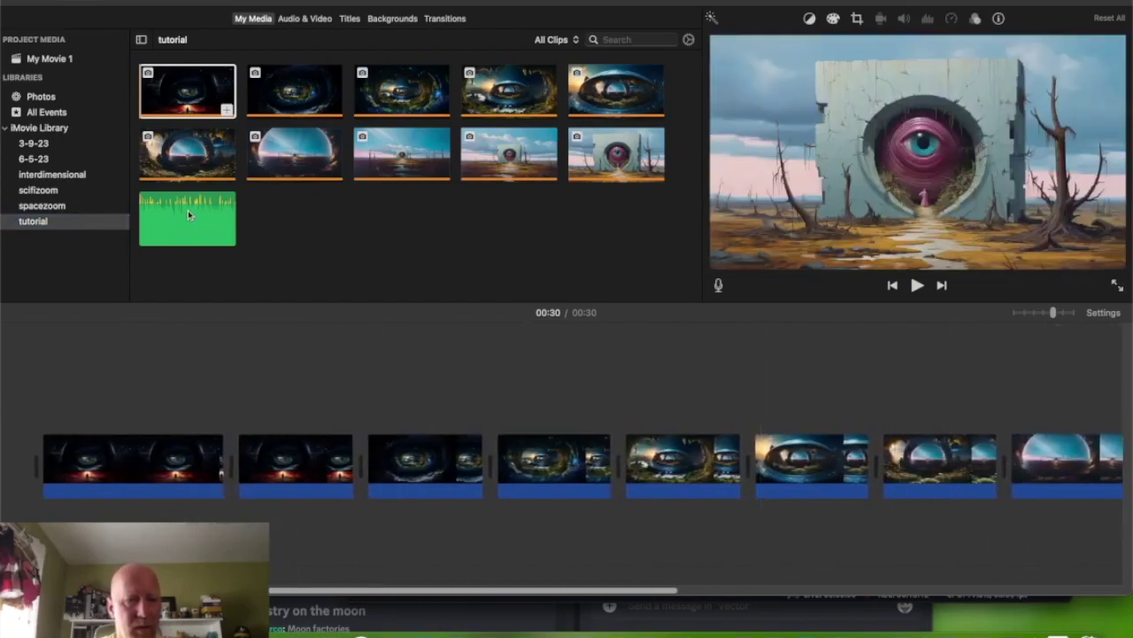
click(187, 214)
key(e)
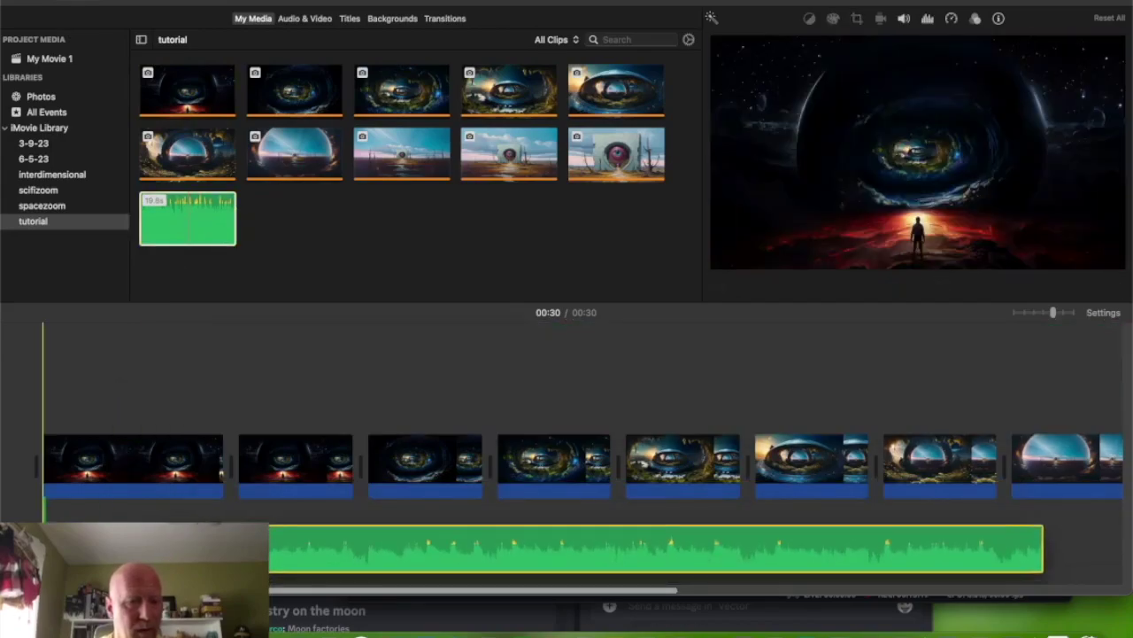
key(space)
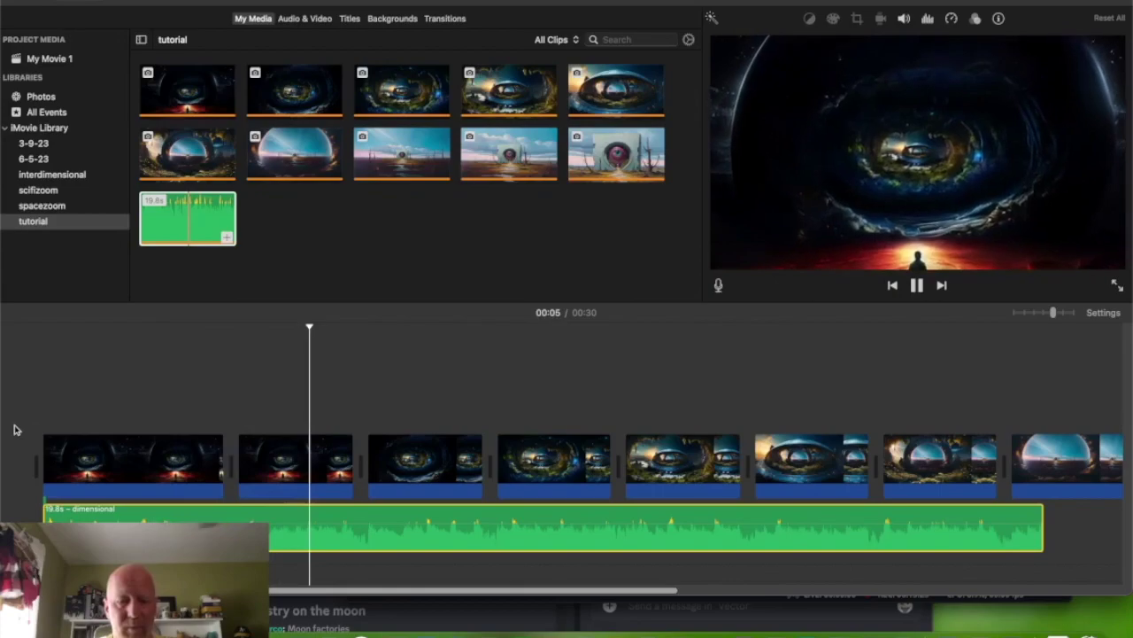
key(space)
- Add a second copy of the dimensional audio directly after the first one and play across the join
scroll(532, 478, right, 5)
scroll(566, 485, right, 1)
drag(210, 224, 779, 523)
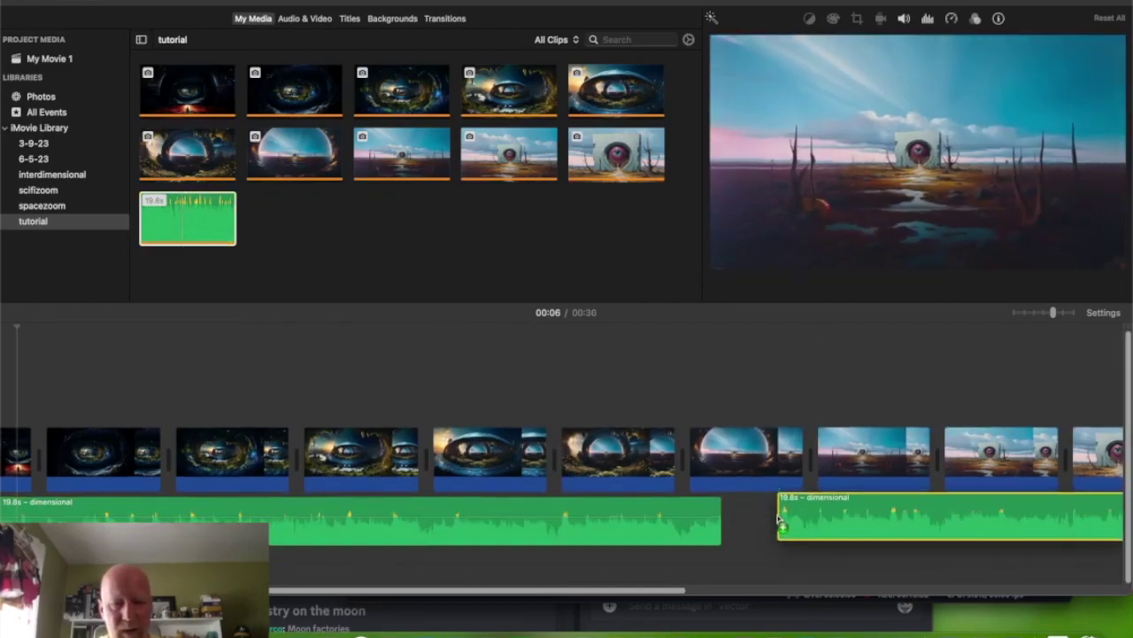
drag(886, 520, 830, 516)
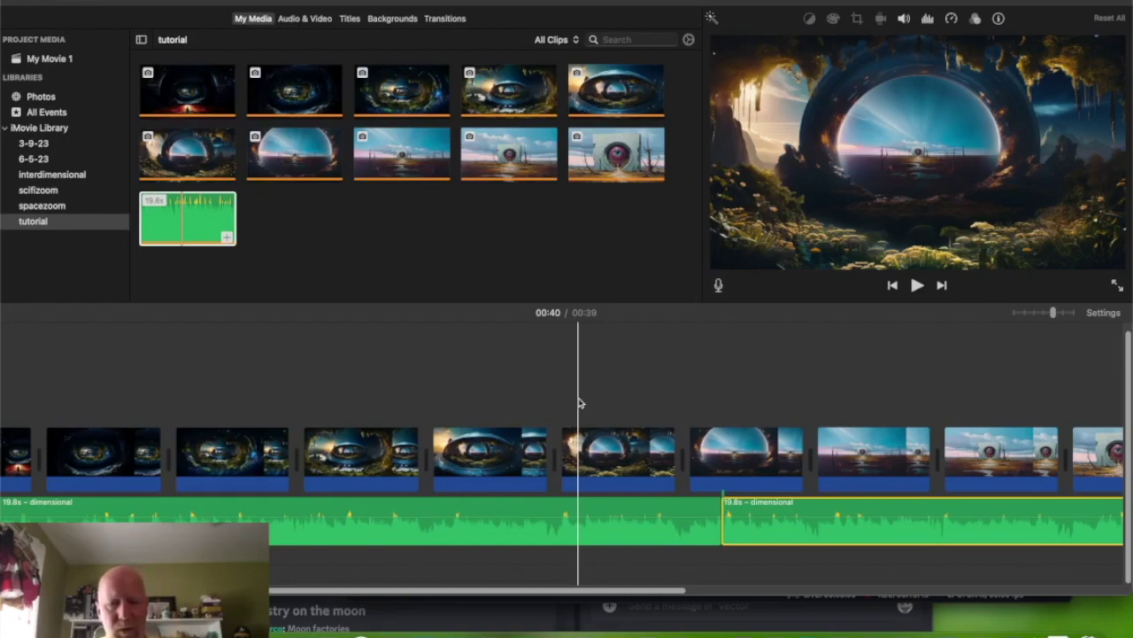
key(space)
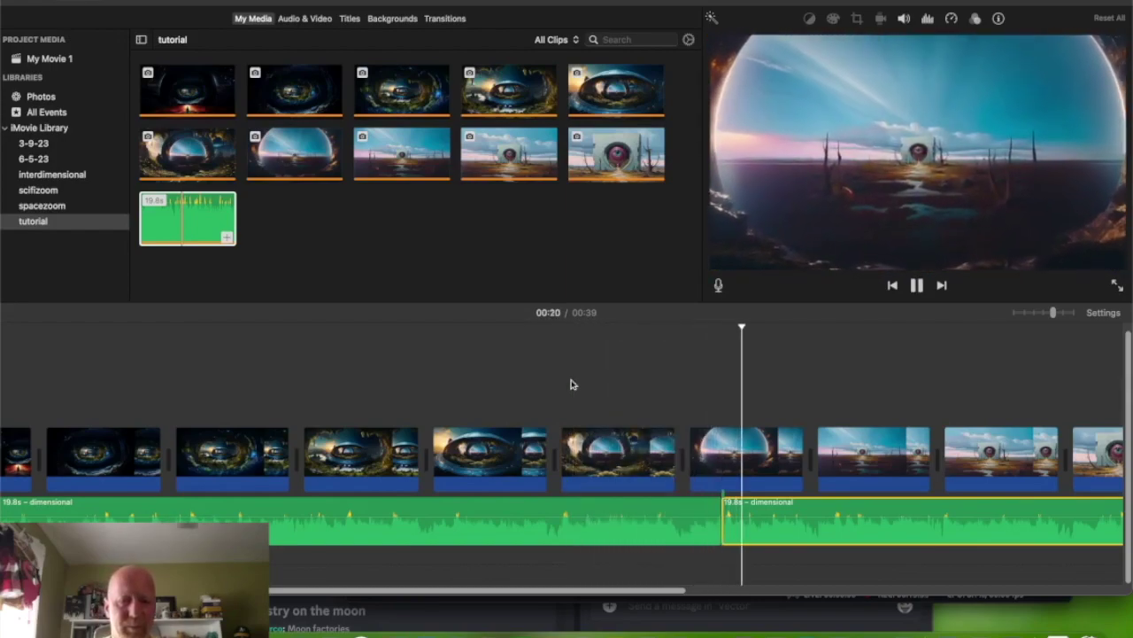
key(space)
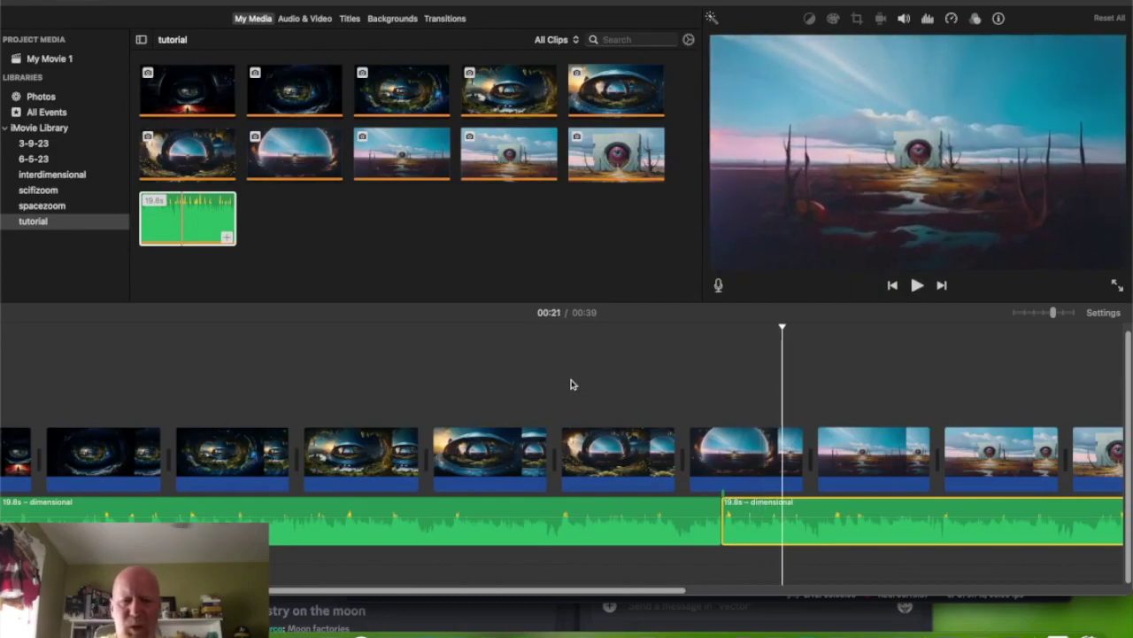
- Move the second dimensional audio copy earlier so it overlaps the first, starting near the beginning of the blue metallic eye clip
scroll(571, 384, right, 1)
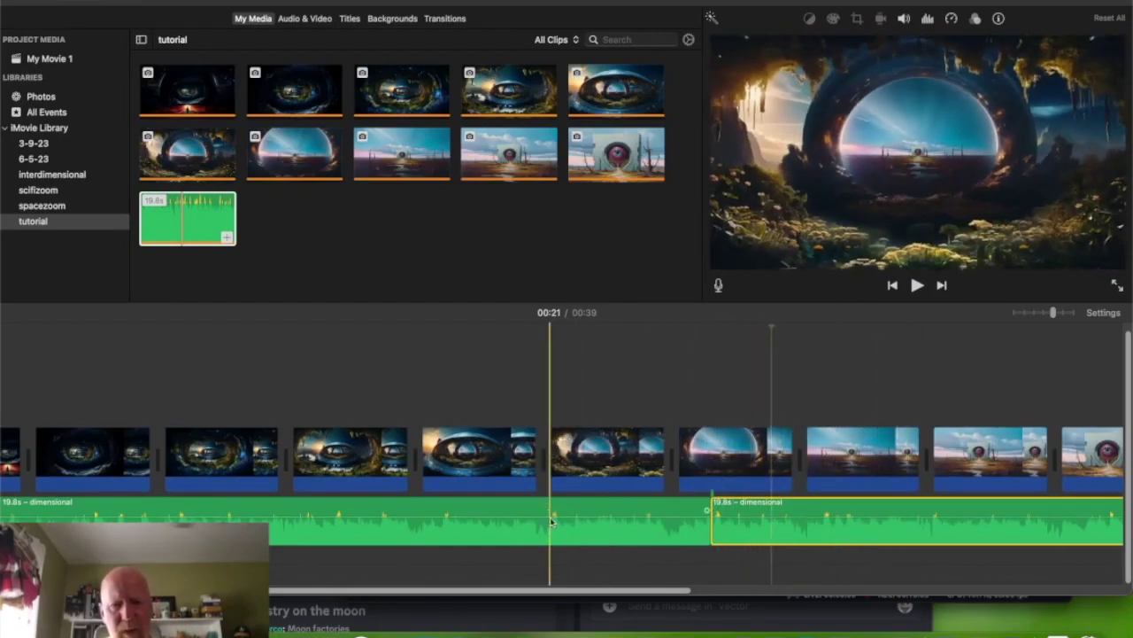
drag(1053, 312, 1037, 314)
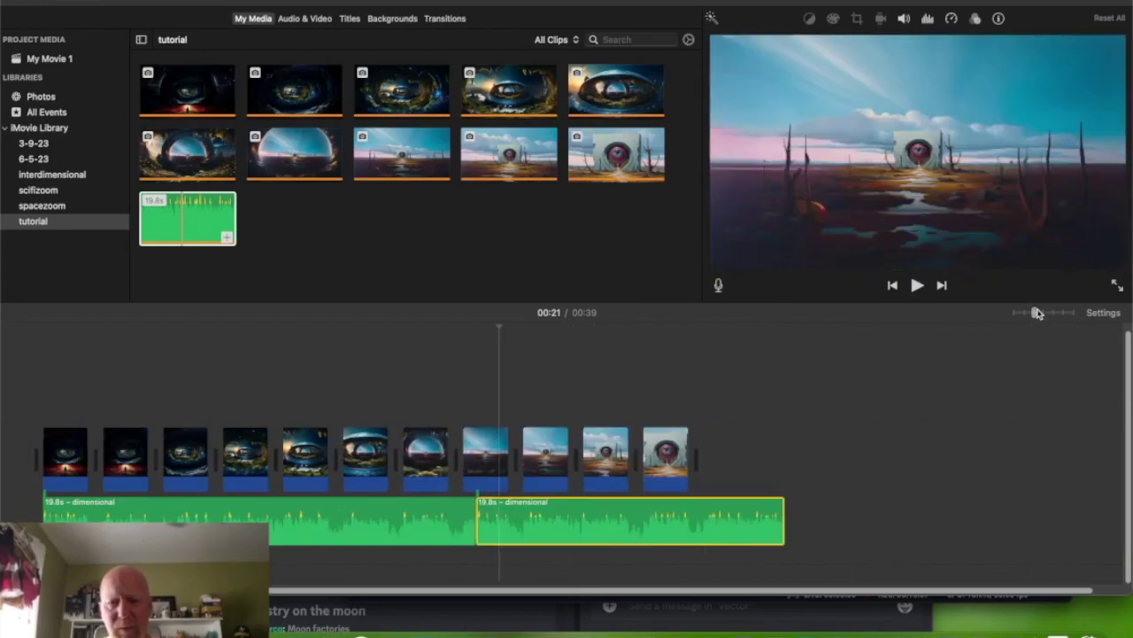
click(1062, 313)
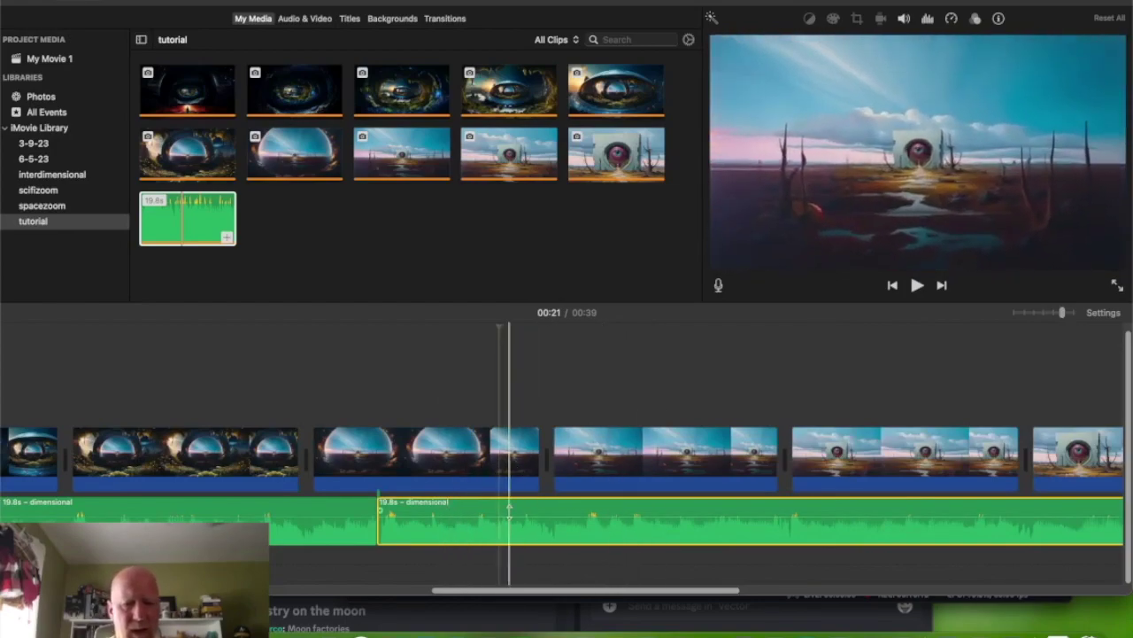
scroll(506, 511, left, 5)
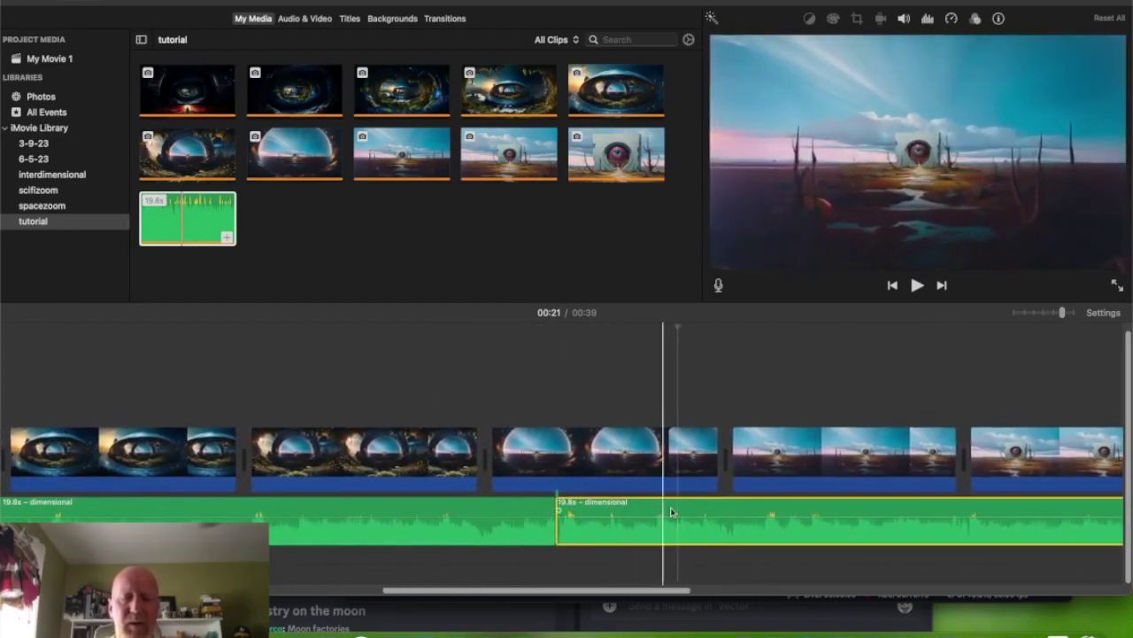
drag(732, 527, 124, 528)
drag(216, 522, 219, 524)
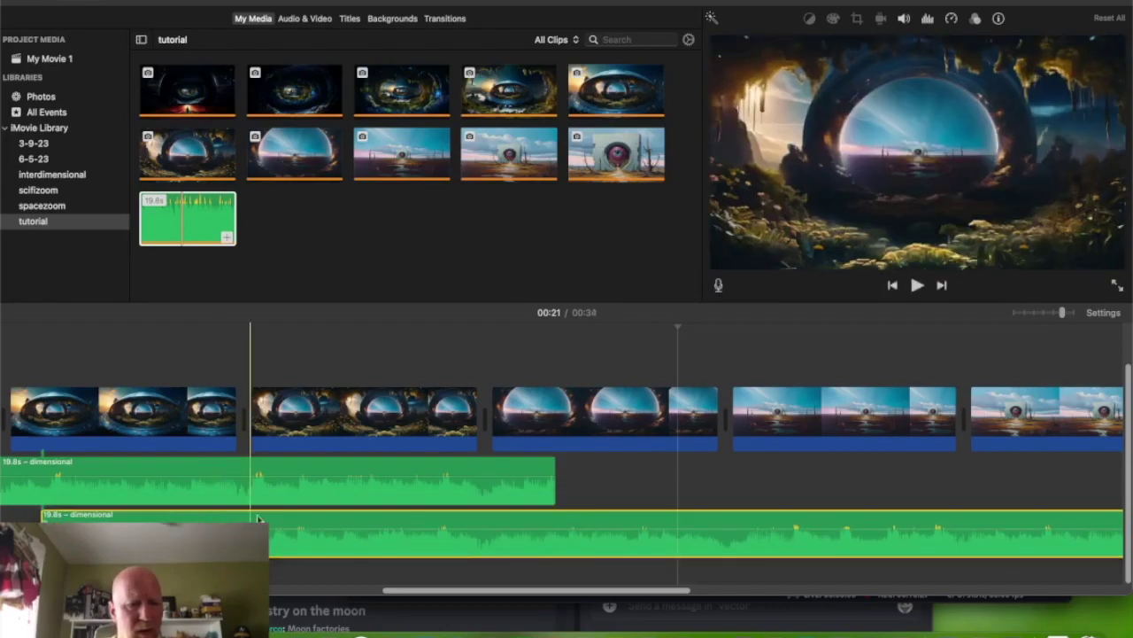
- Trim the end of the first dimensional audio clip to 14.5 s, near the start of the second copy
scroll(270, 523, left, 5)
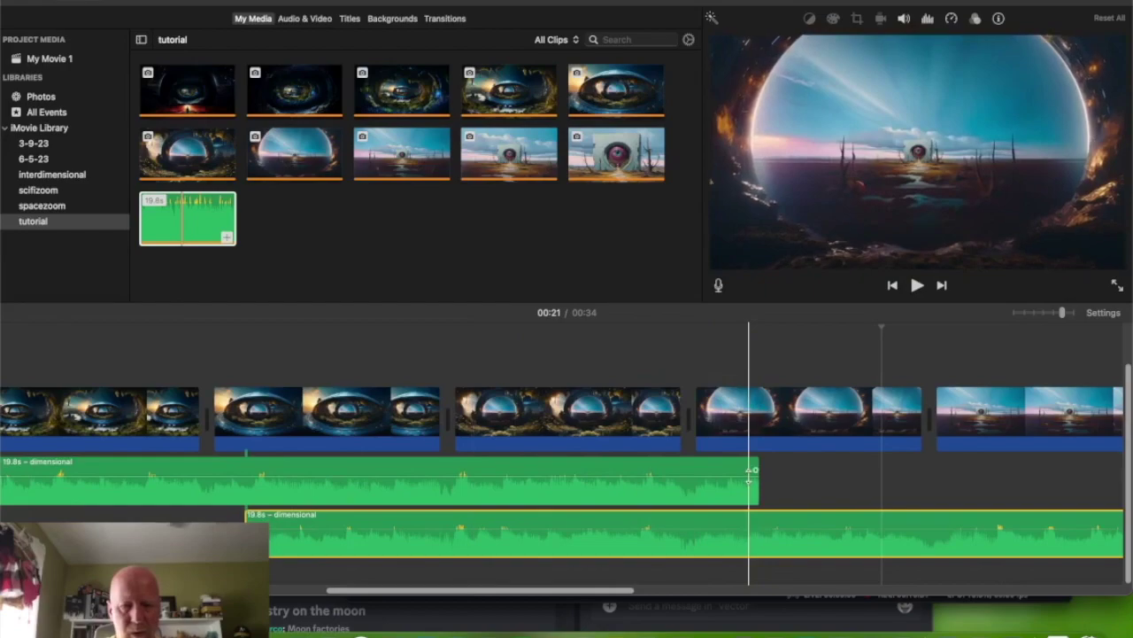
drag(759, 484, 246, 479)
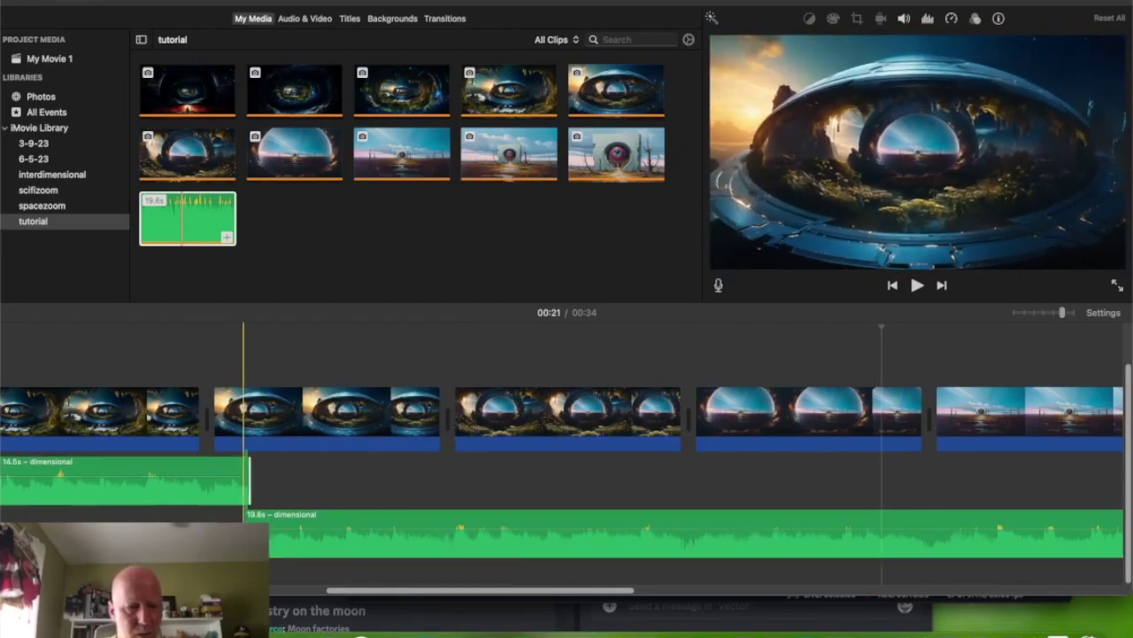
click(248, 531)
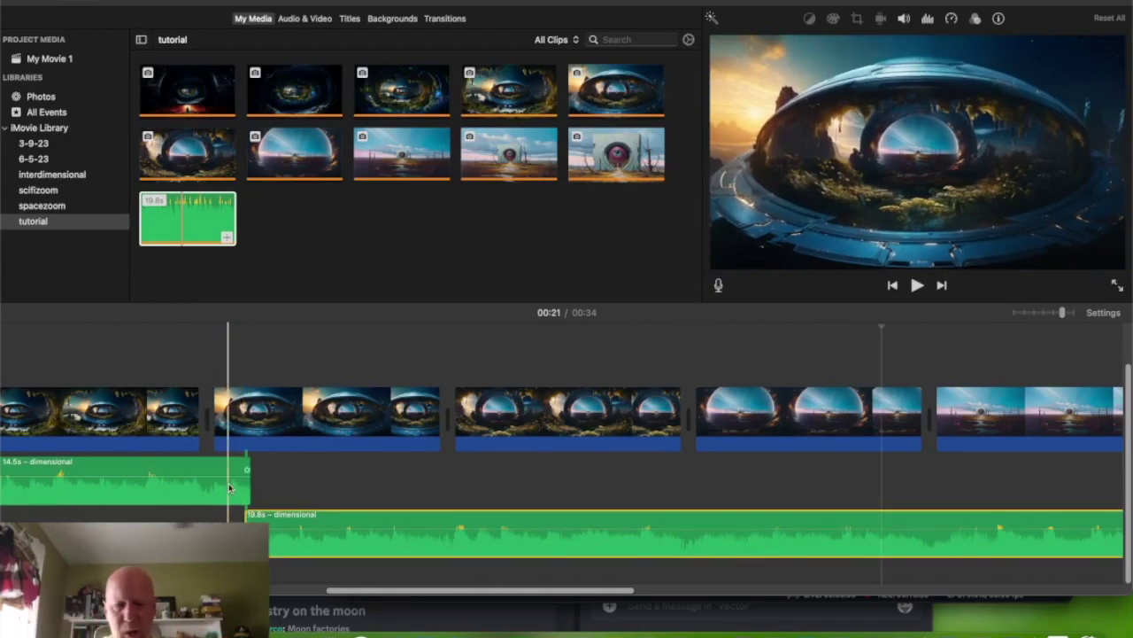
- Play from the 12-second mark across the join between the two dimensional audio clips, and select the second copy
scroll(51, 472, left, 3)
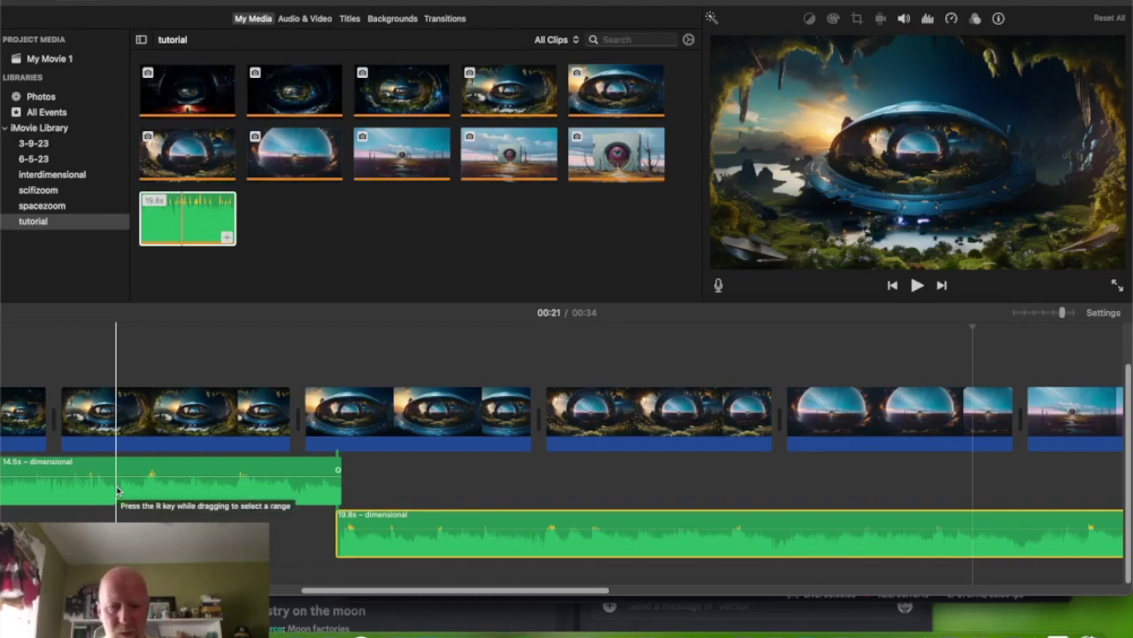
click(118, 490)
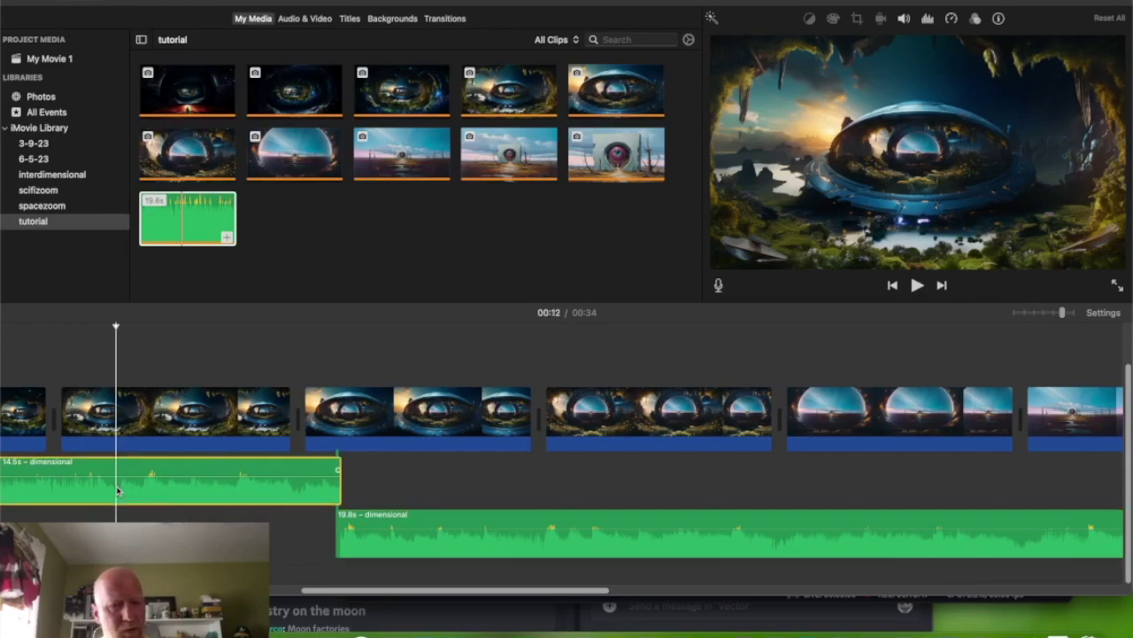
key(space)
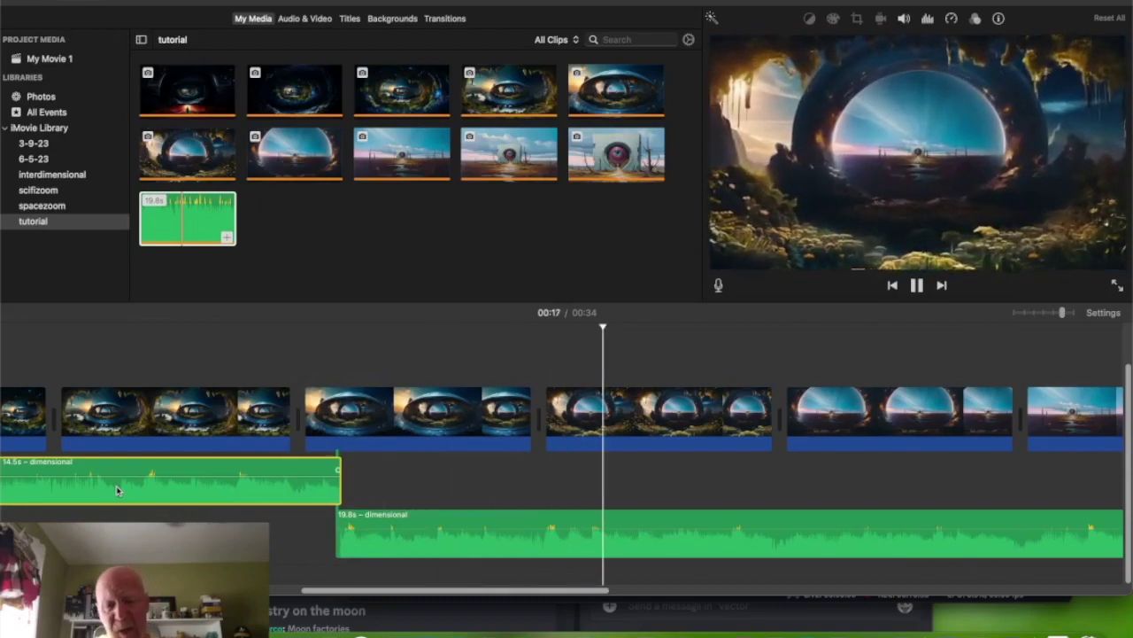
key(space)
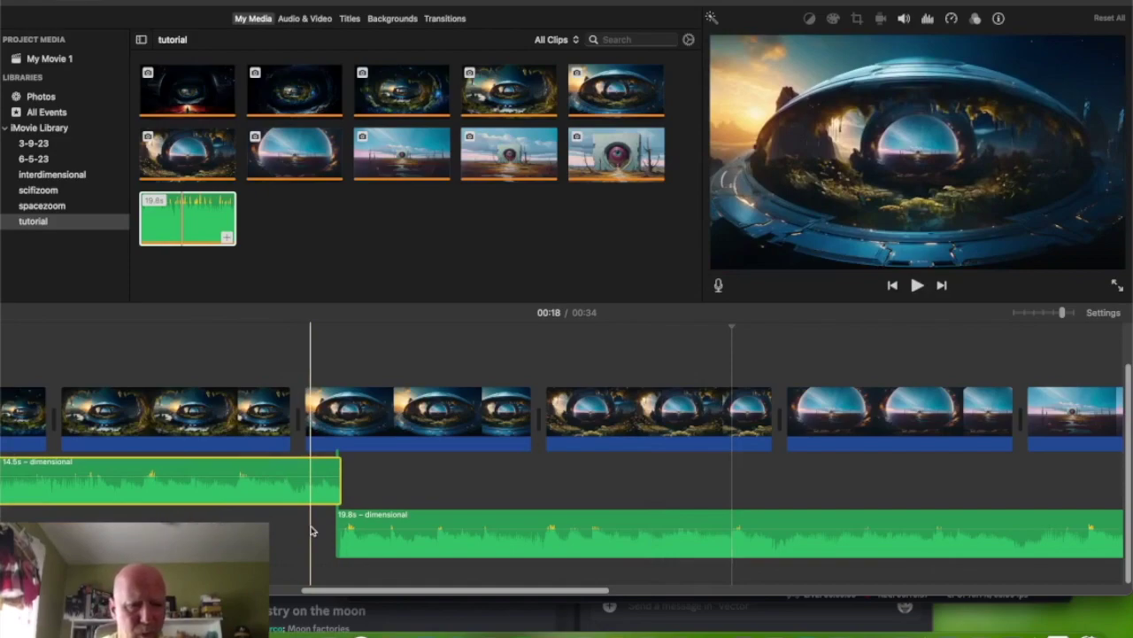
click(351, 532)
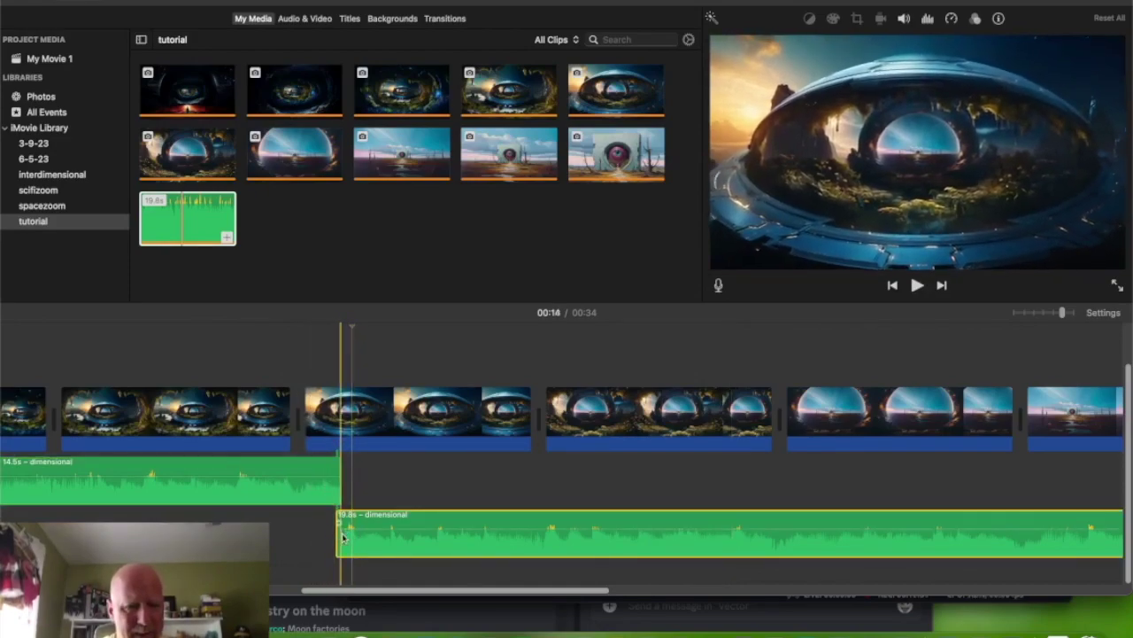
- Place the second dimensional audio copy directly against the end of the first and play across the join
drag(342, 532, 342, 532)
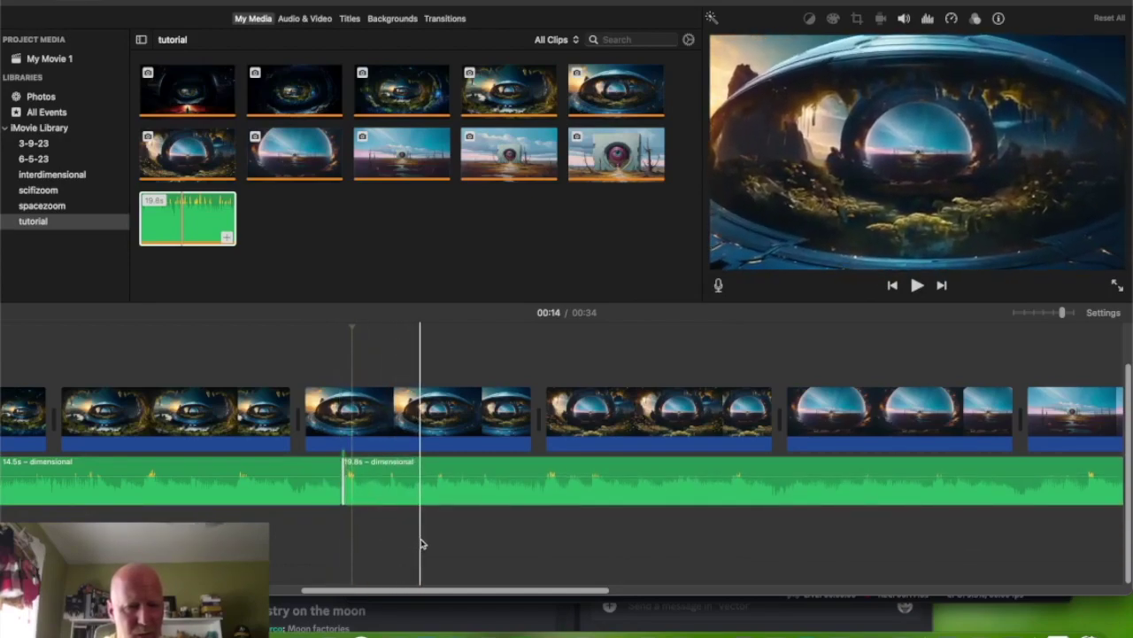
drag(413, 485, 408, 549)
click(246, 487)
key(space)
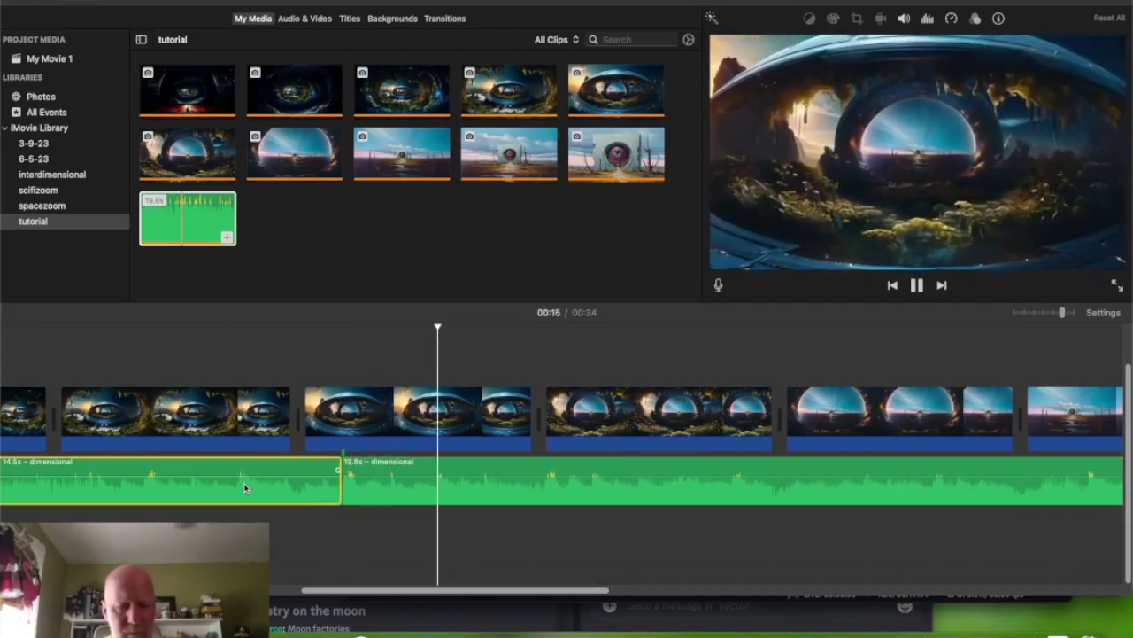
key(space)
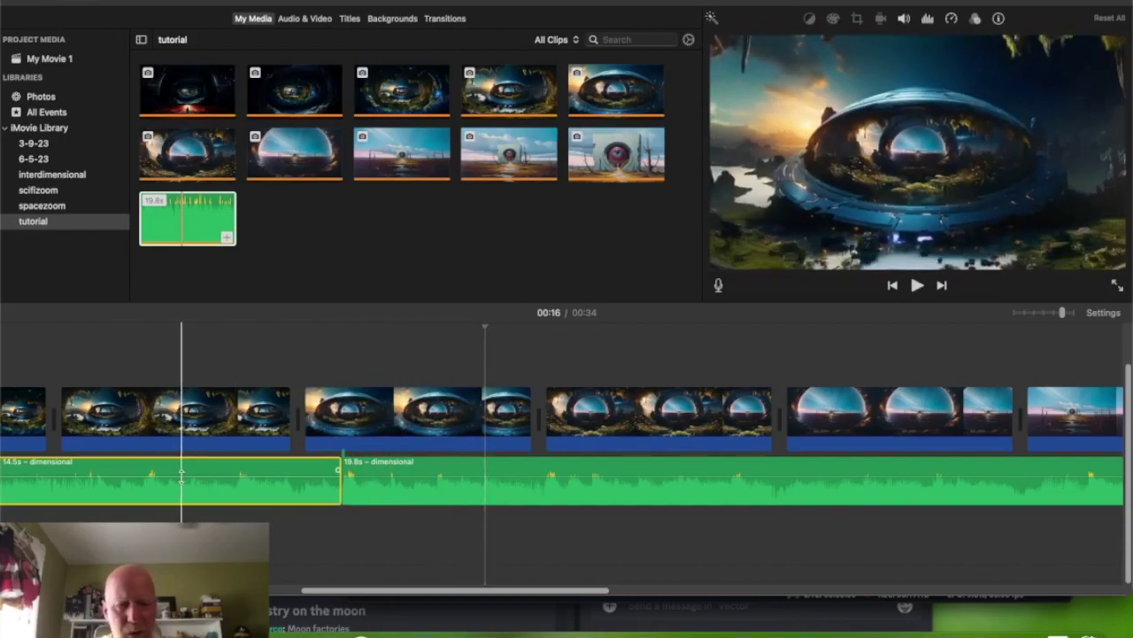
key(space)
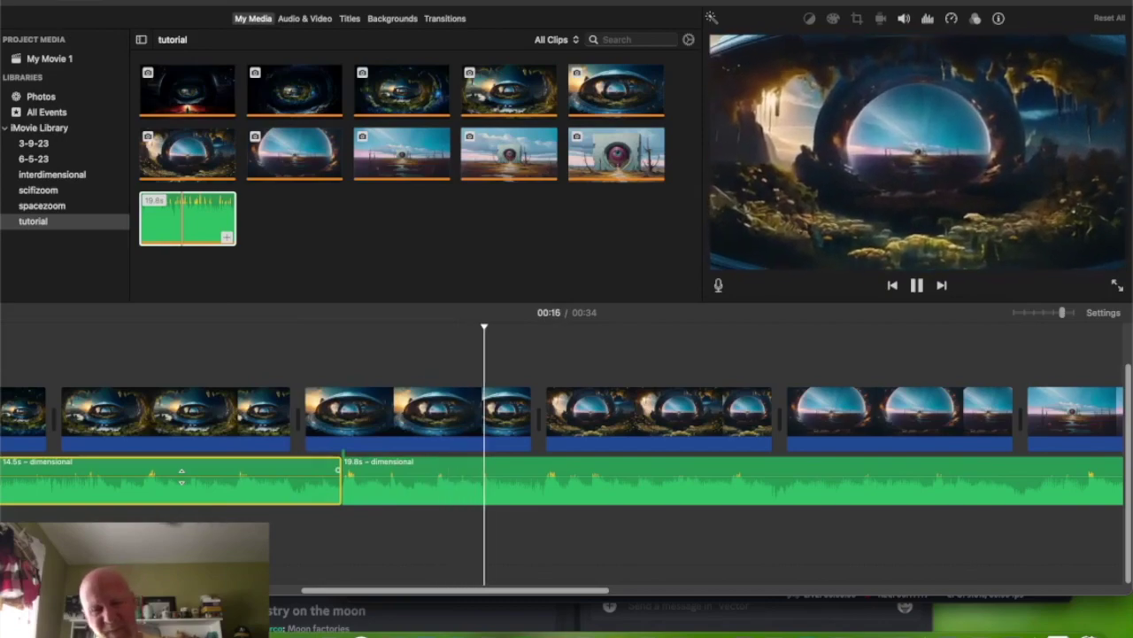
key(space)
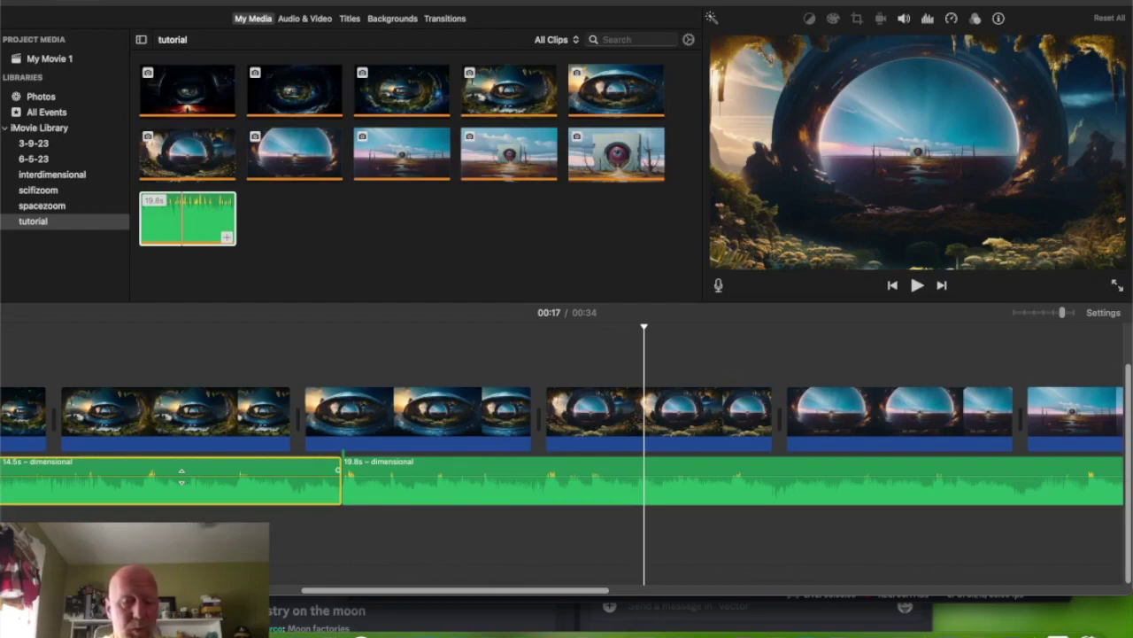
- Trim the end of the second dimensional audio clip to 16.1 s, level with the end of the last image clip
key(super+minus)
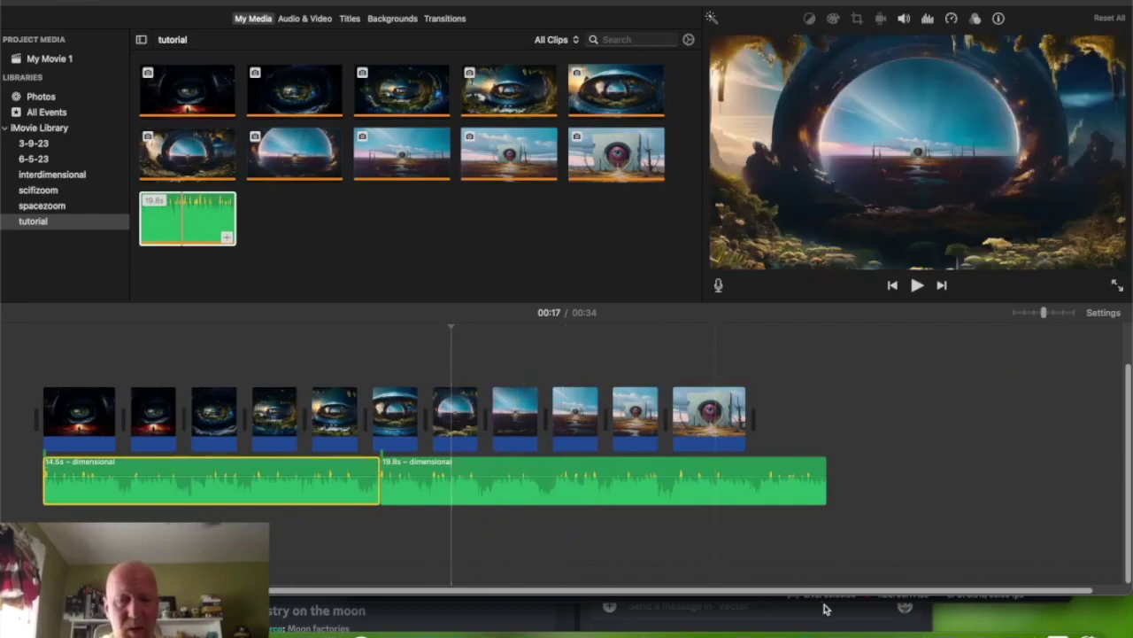
click(767, 498)
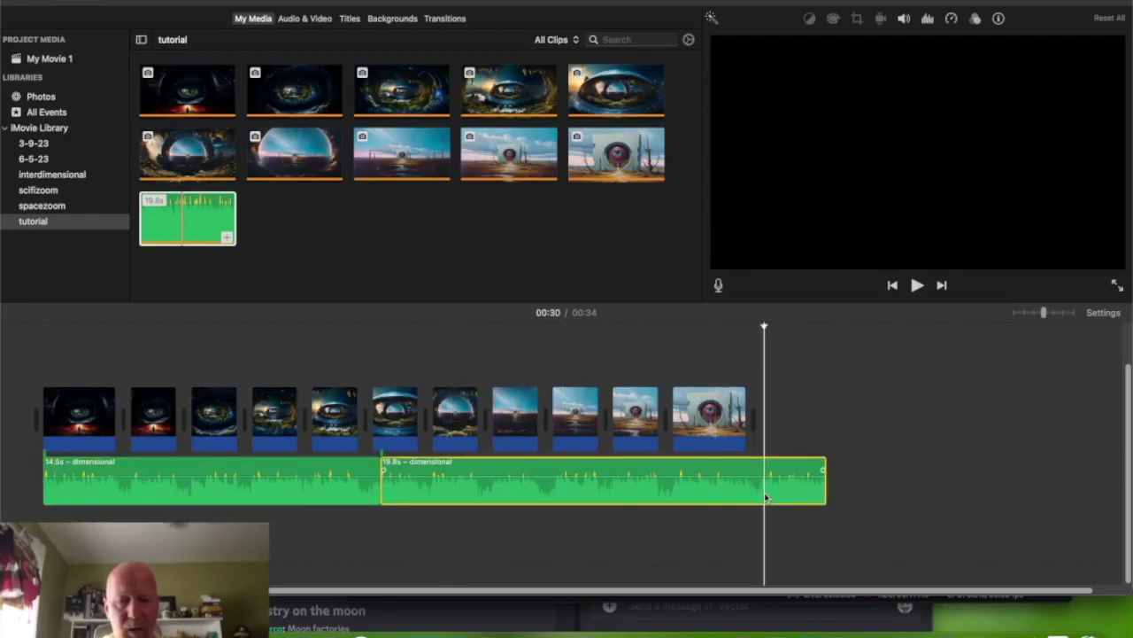
click(829, 483)
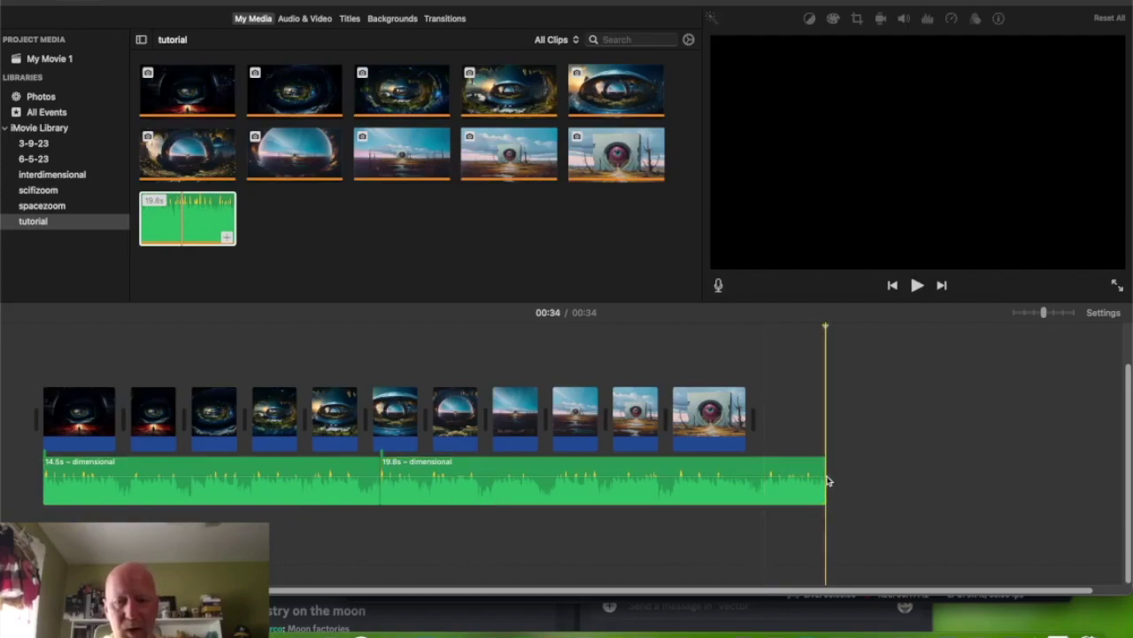
drag(823, 487, 751, 475)
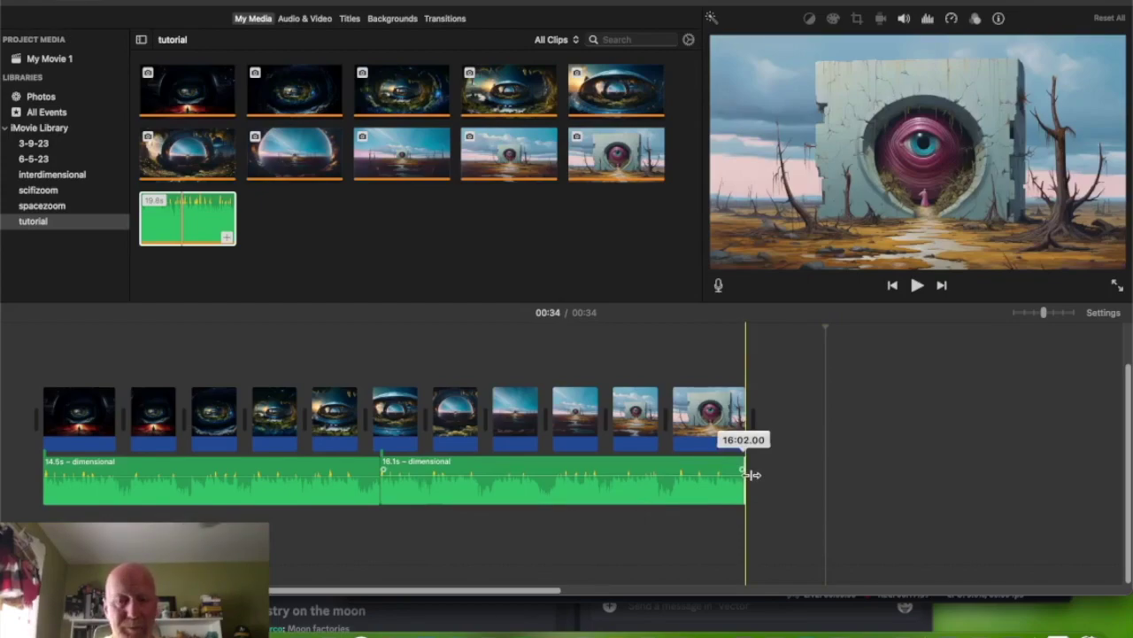
drag(751, 475, 751, 476)
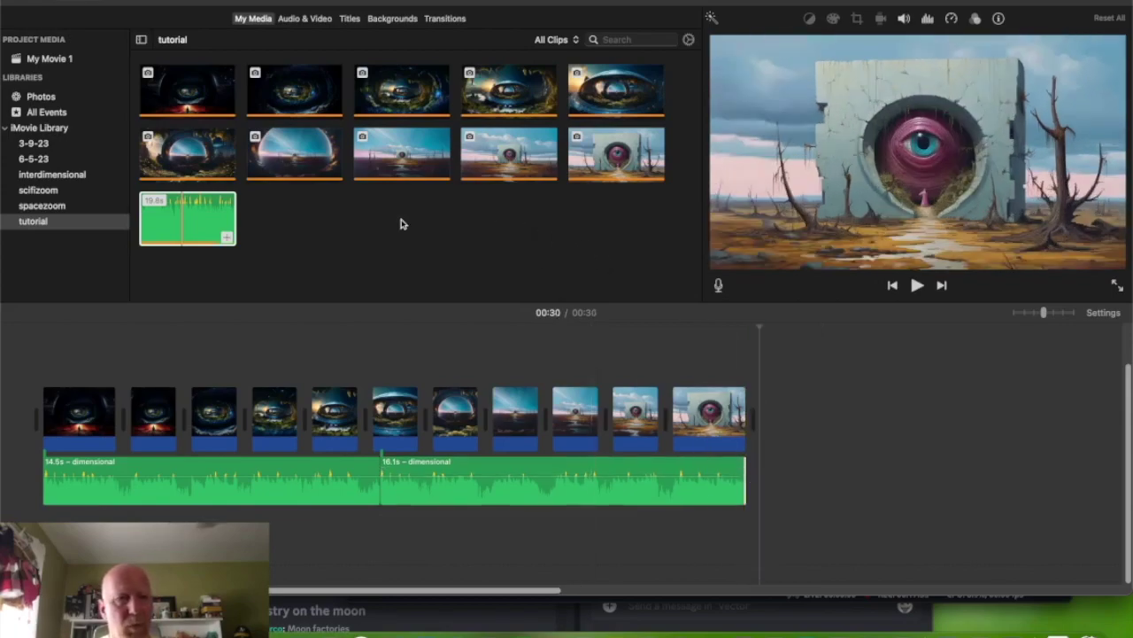
- Add a Fade to Black transition after the last image clip and play the ending
click(345, 115)
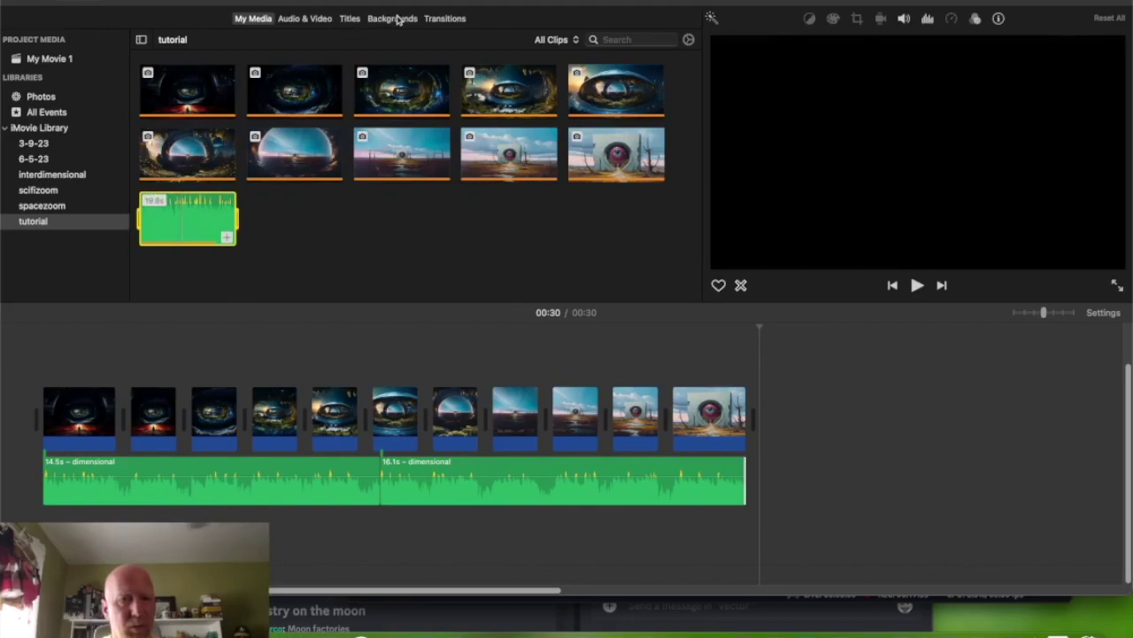
click(446, 19)
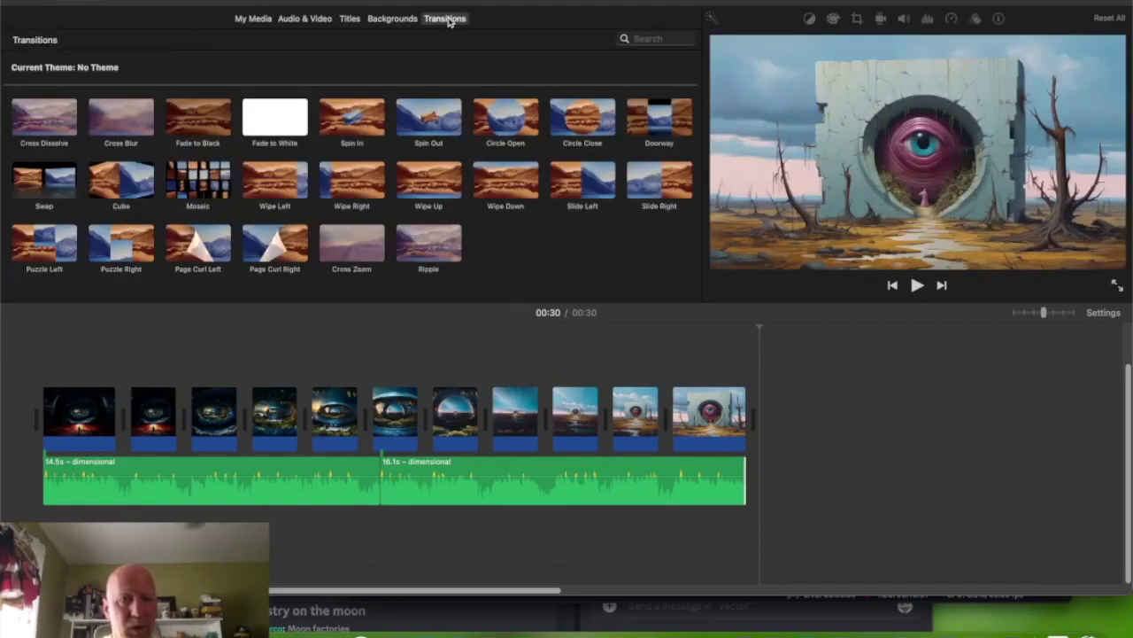
drag(197, 122, 805, 430)
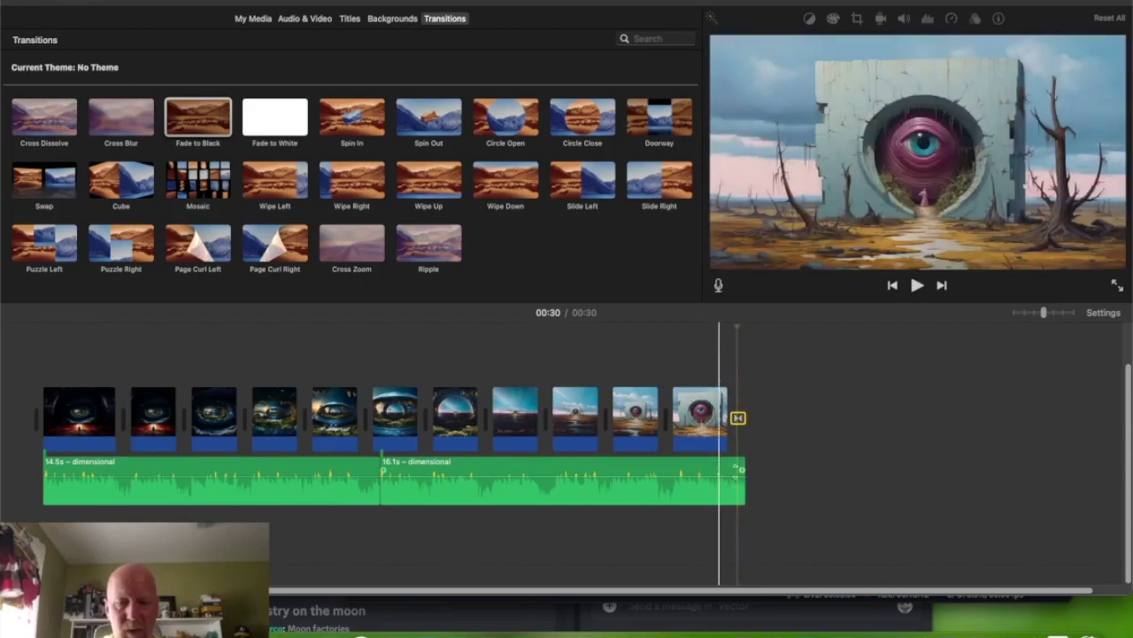
key(space)
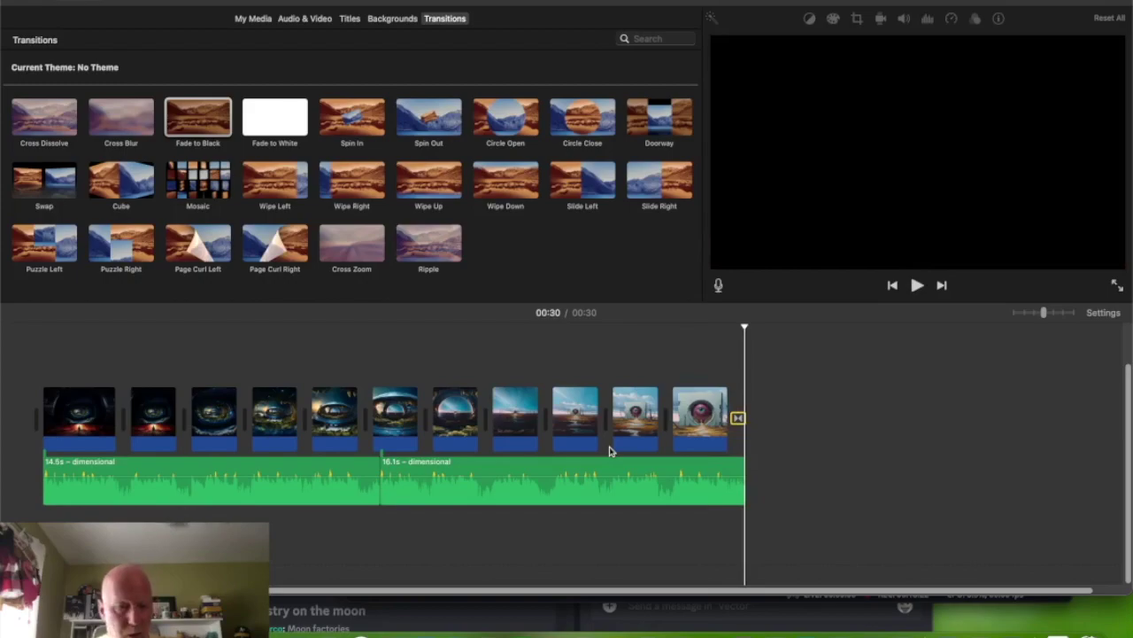
- Play the movie from the beginning to review the zoom and the looping music
scroll(394, 444, right, 2)
scroll(392, 442, left, 2)
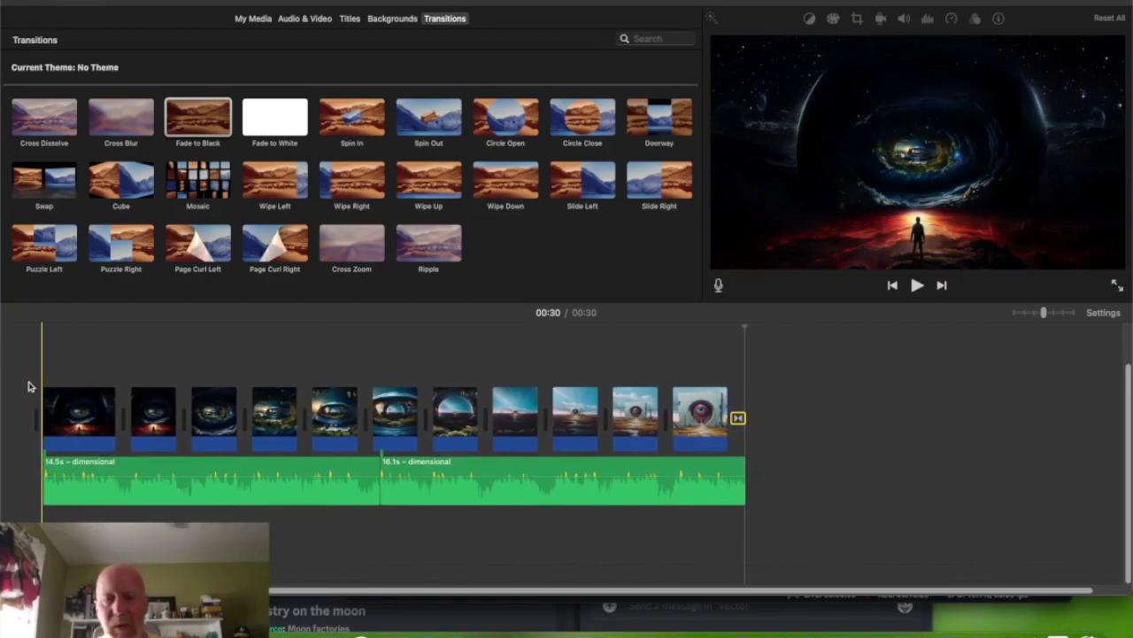
key(space)
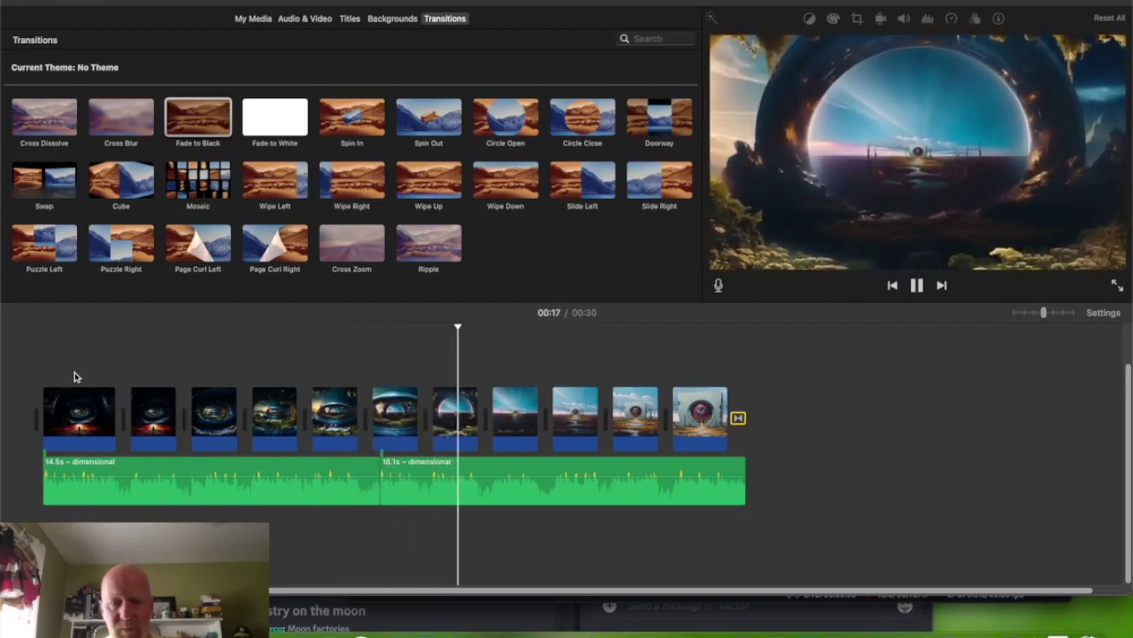
key(space)
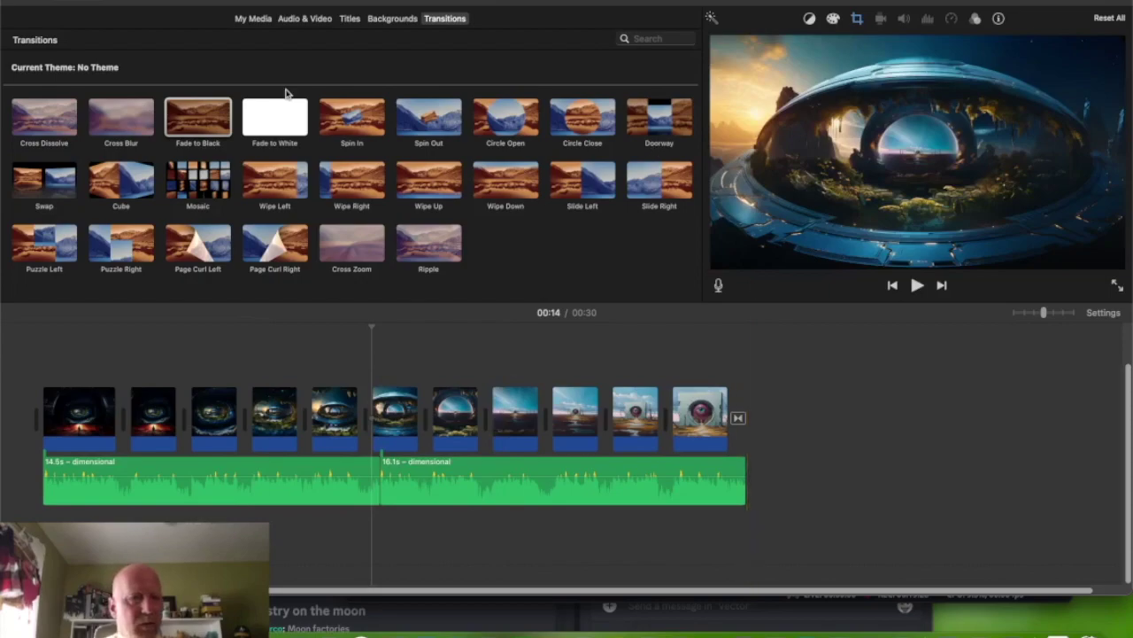
- Add a Cross Dissolve between the second and third image clips with a duration of 0.4 s
click(39, 120)
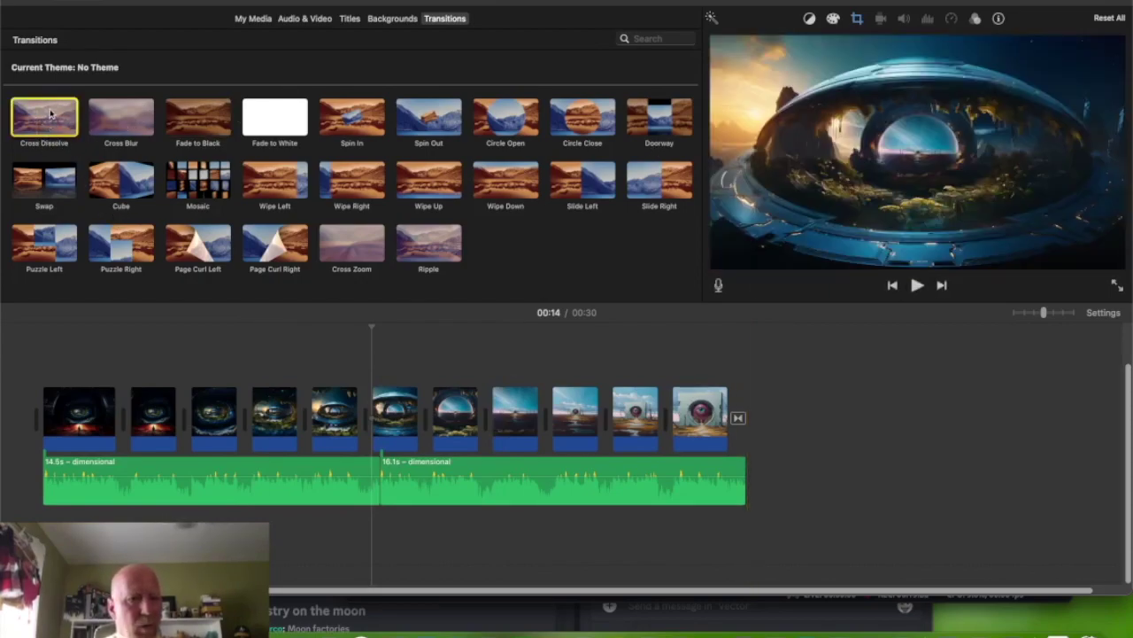
drag(50, 112, 184, 415)
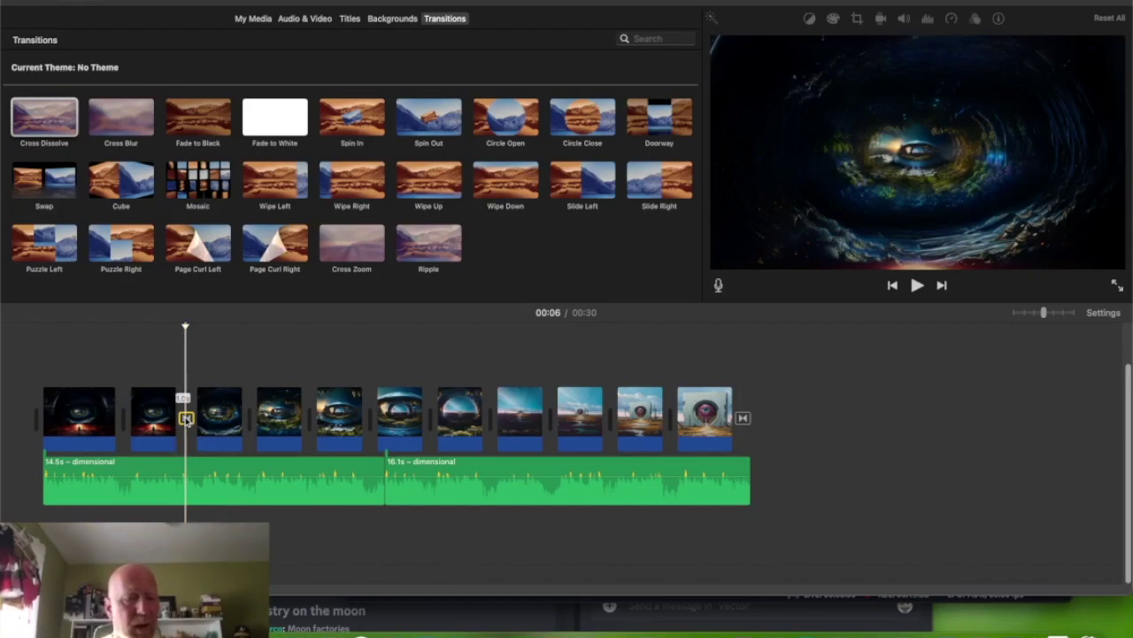
double_click(186, 418)
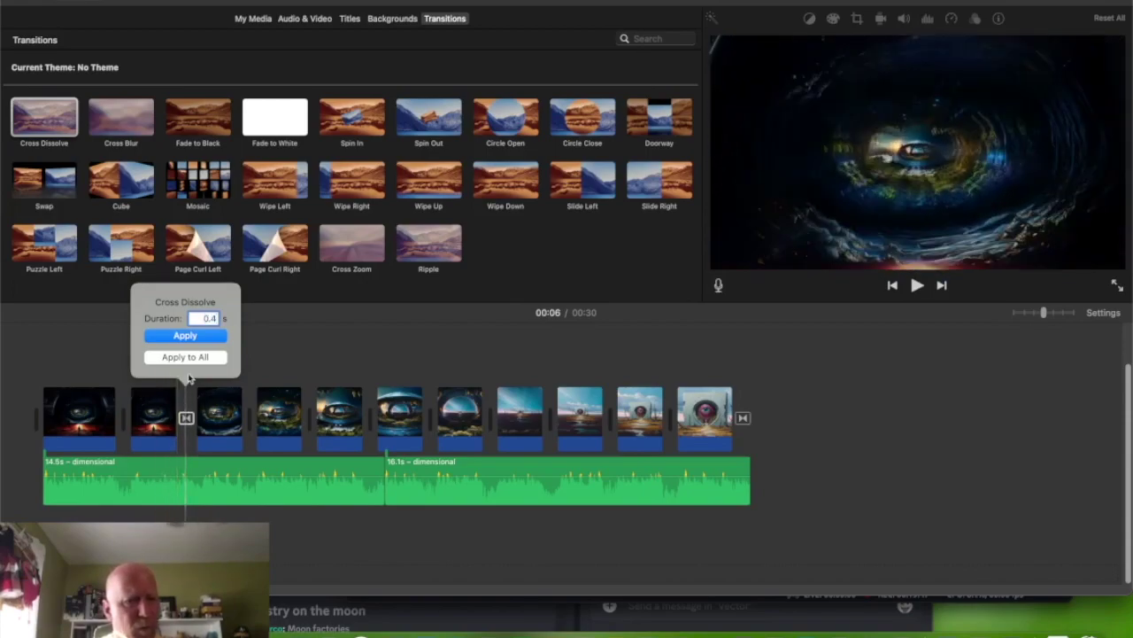
click(186, 335)
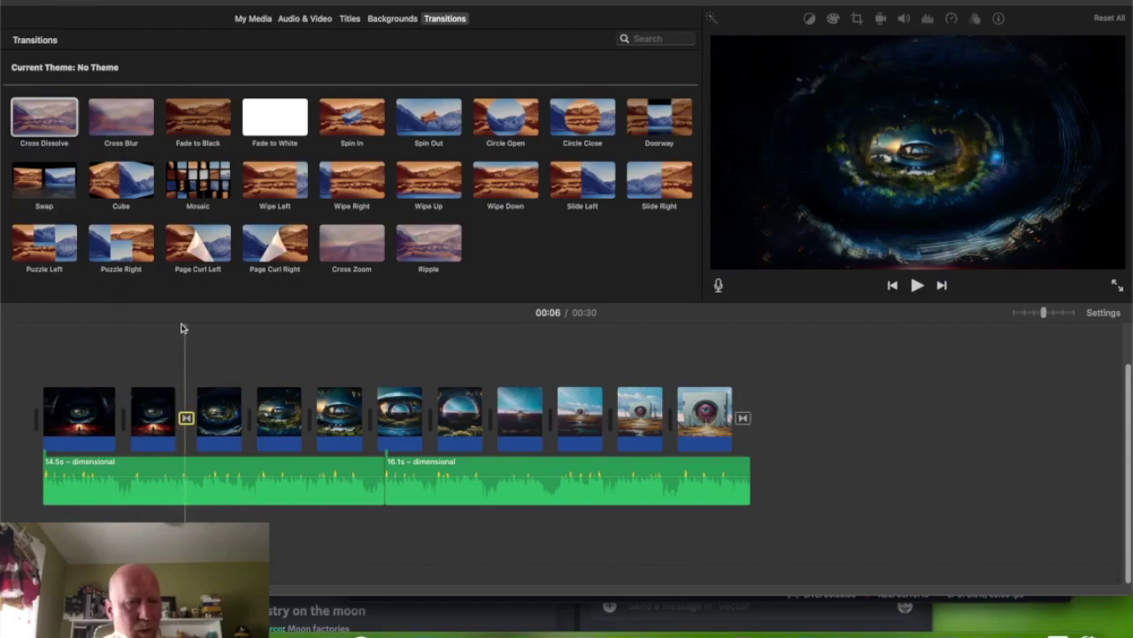
- Add Cross Dissolve transitions at all remaining cuts from the third image clip through the last one
drag(46, 123, 252, 417)
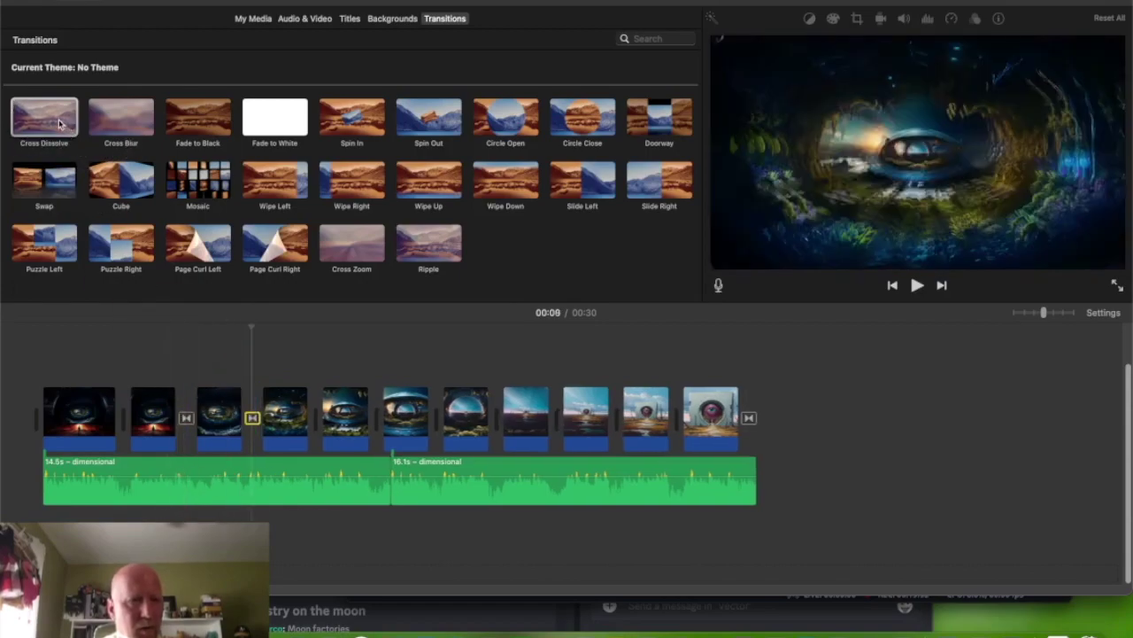
drag(59, 124, 316, 418)
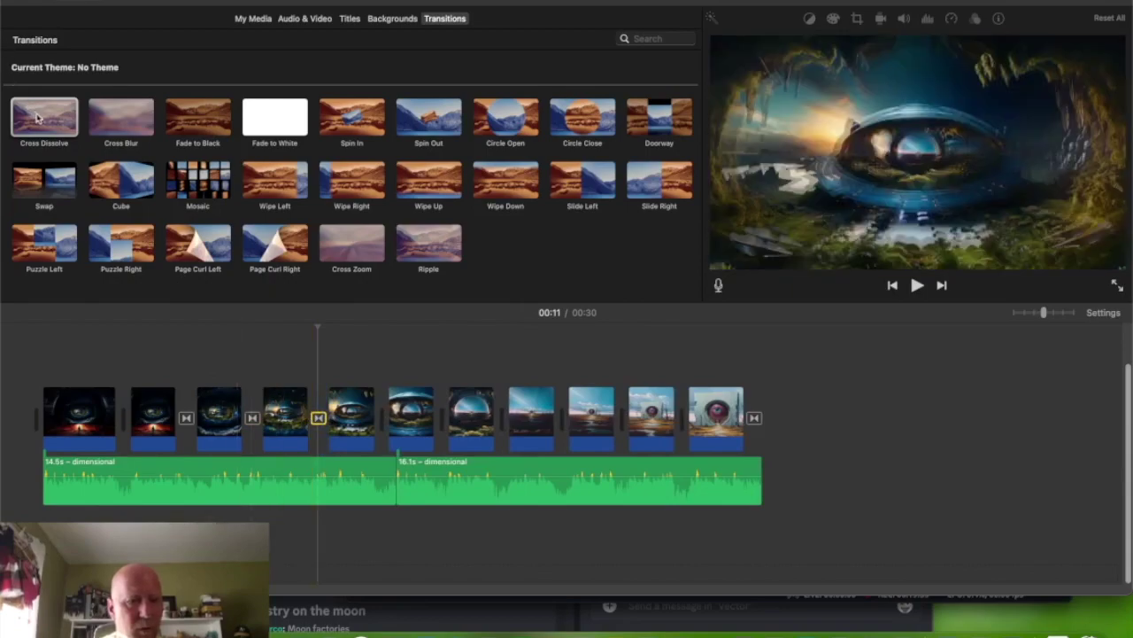
drag(37, 118, 384, 418)
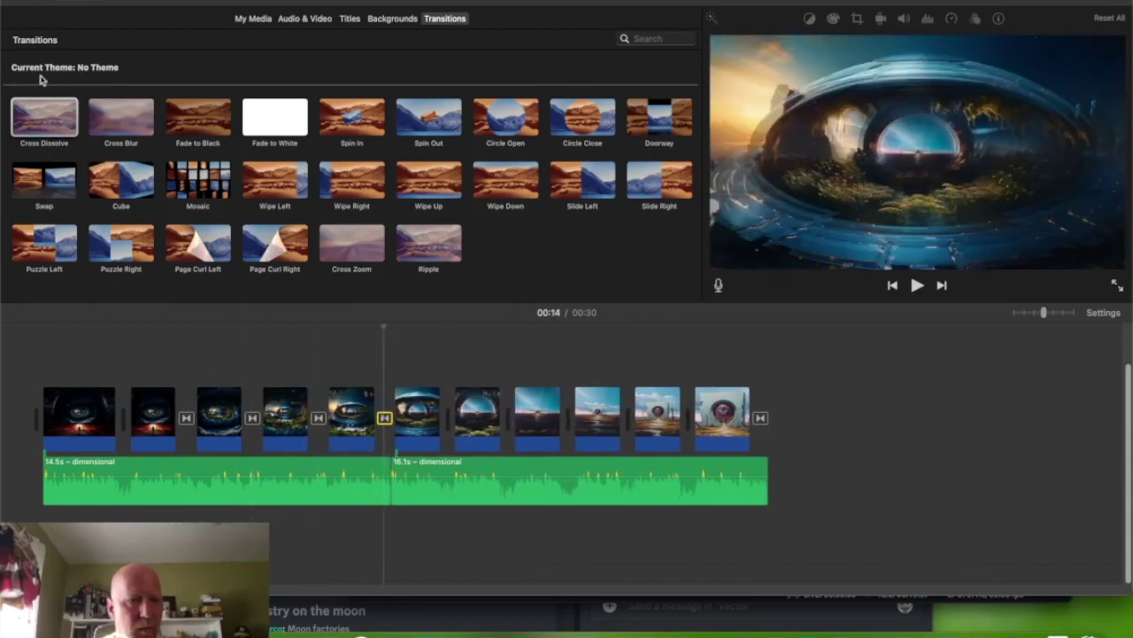
drag(43, 113, 450, 417)
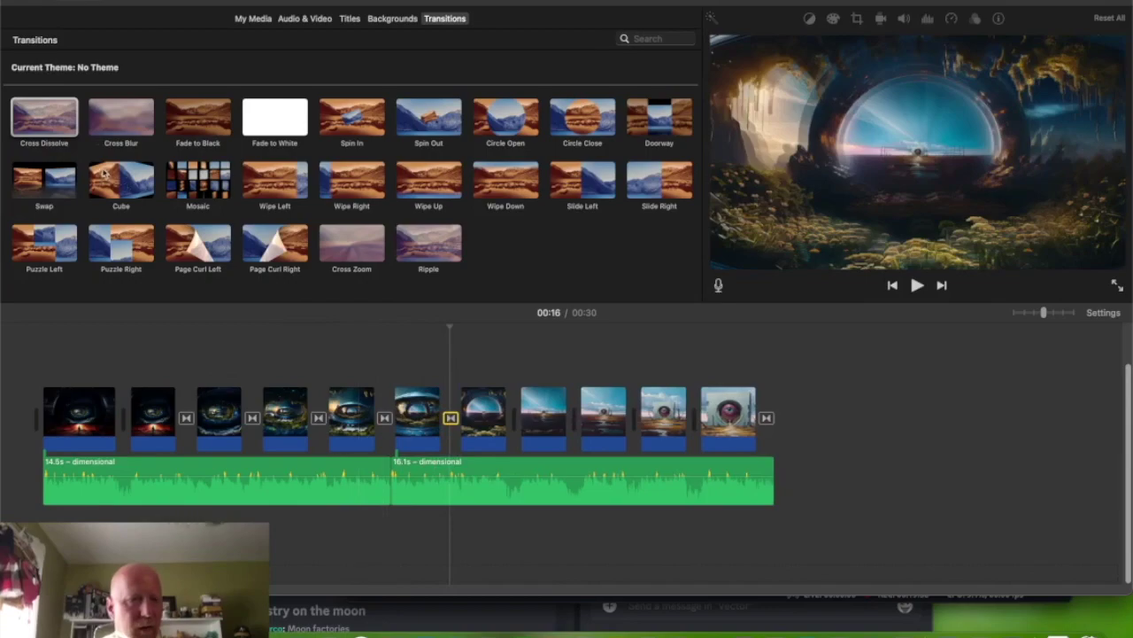
drag(54, 121, 516, 417)
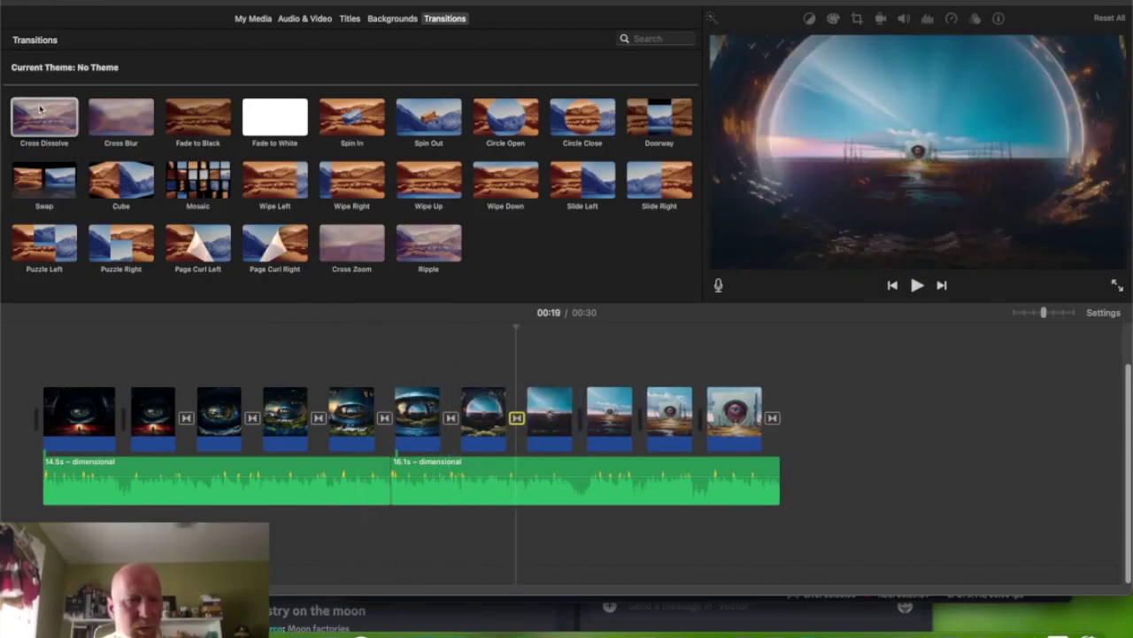
drag(40, 108, 577, 416)
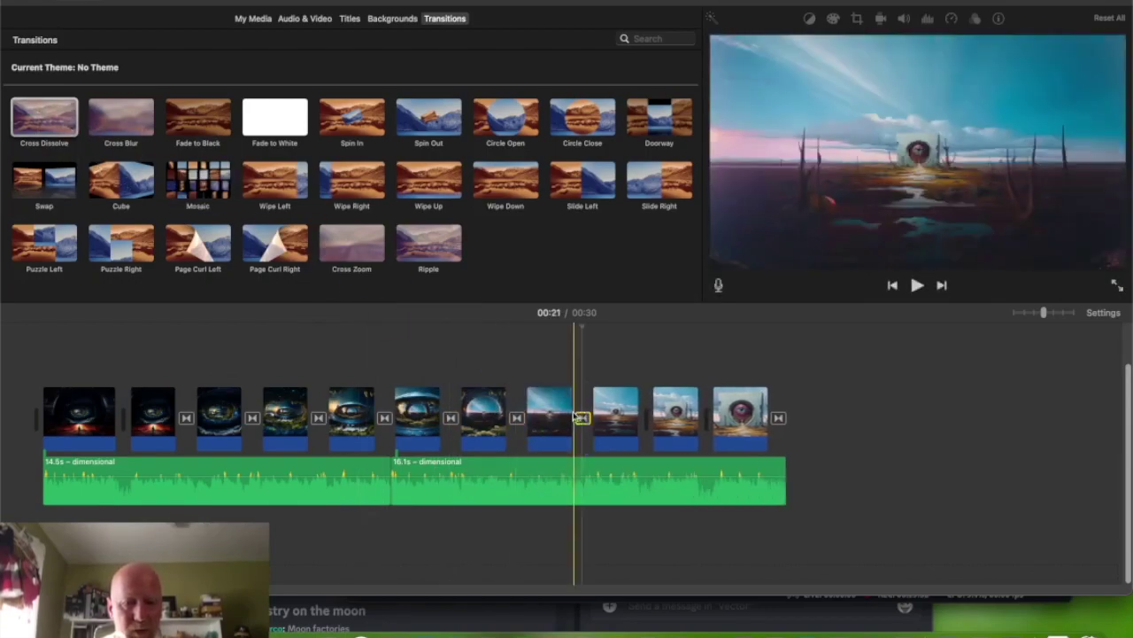
drag(41, 111, 643, 408)
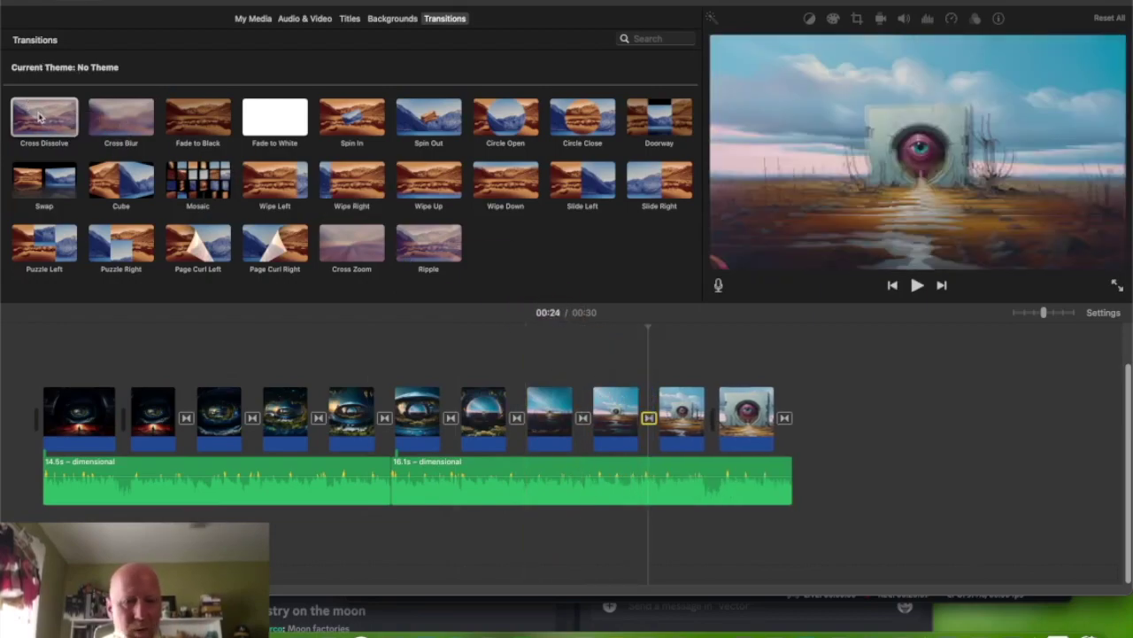
drag(38, 118, 716, 418)
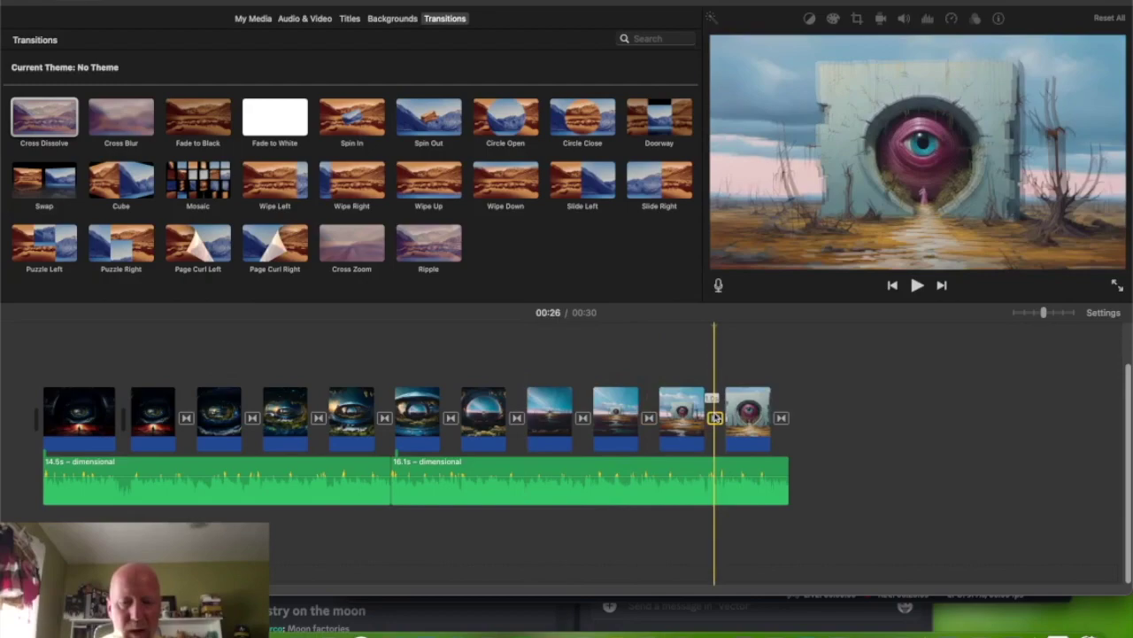
- Set the last Cross Dissolve's duration to 0.4 s, apply it to all transitions, and play the movie from the start
double_click(715, 418)
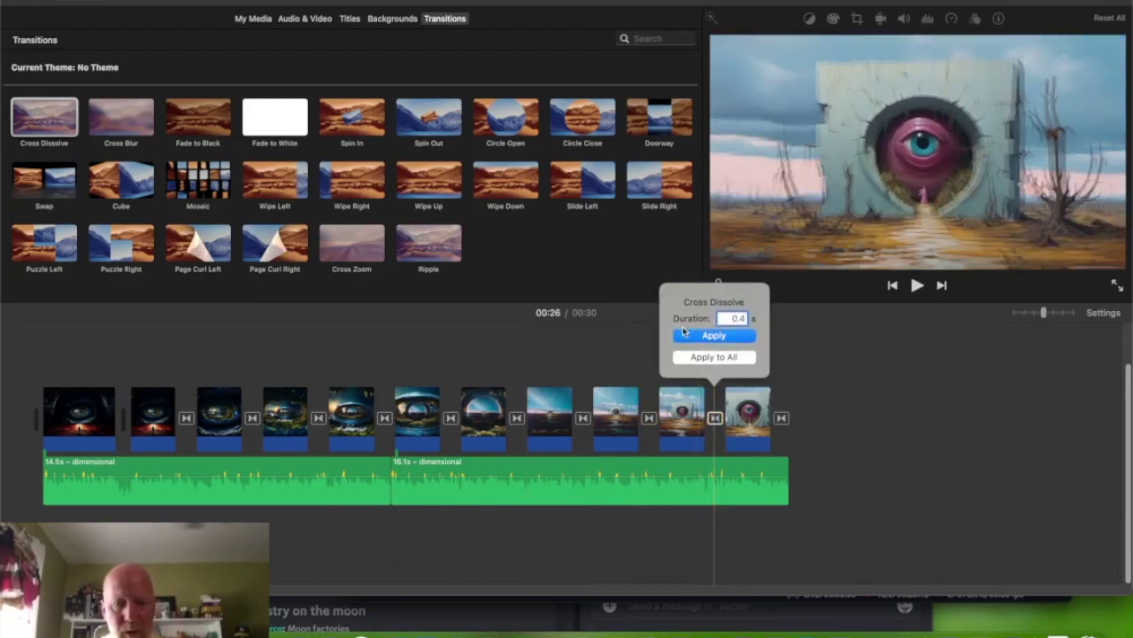
text(0.4)
click(709, 356)
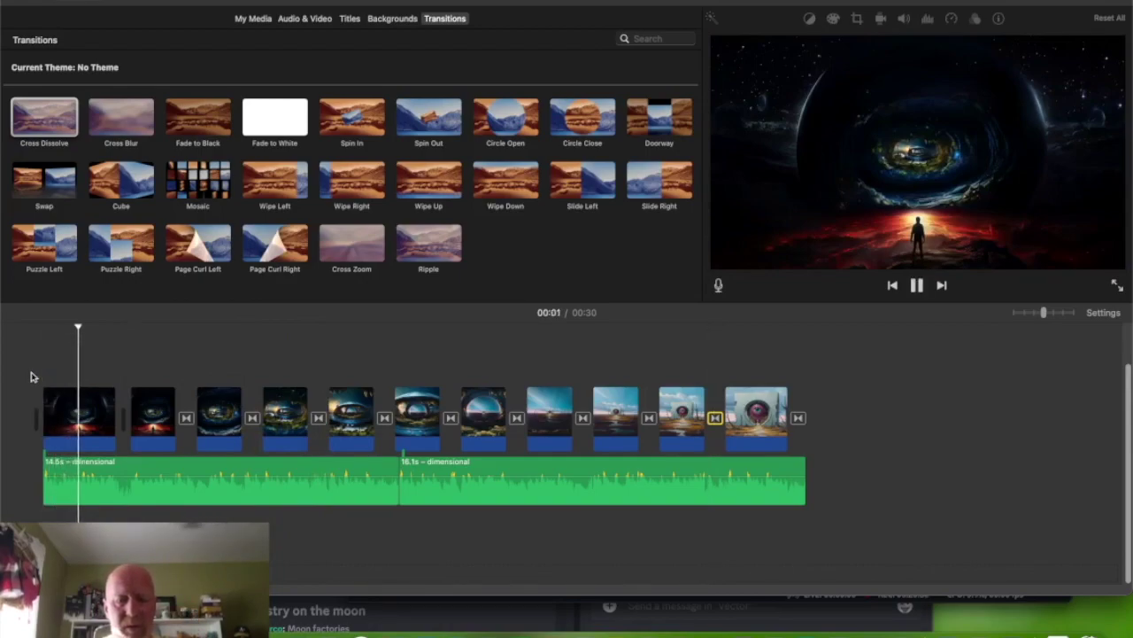
key(space)
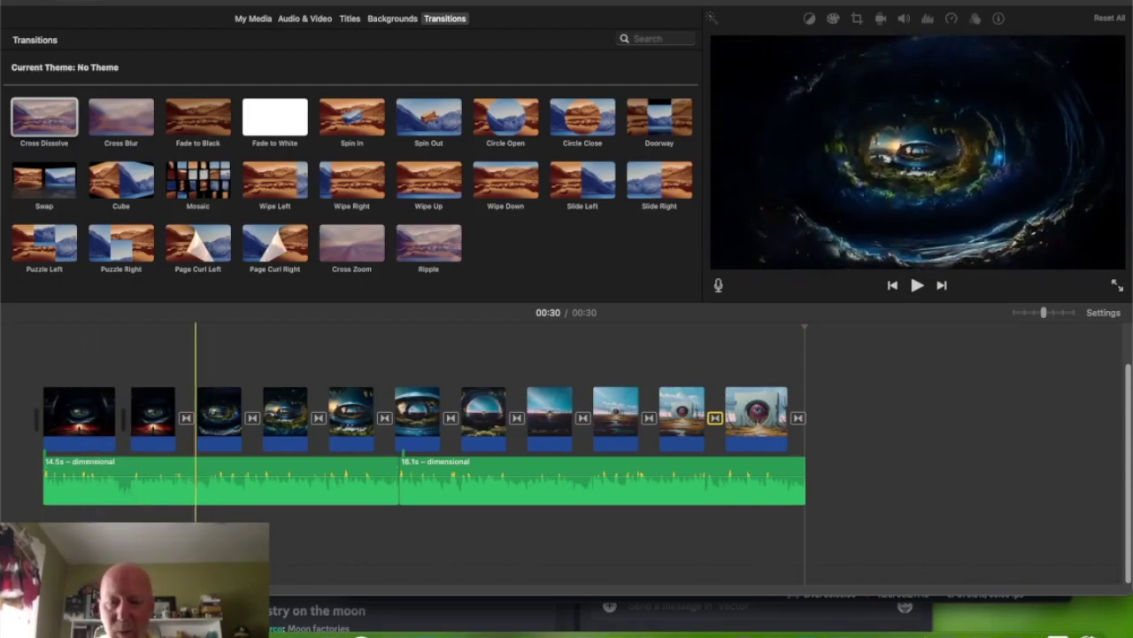
- Fade the music in from its start to the second image clip and out from the second-to-last image clip to its end
click(114, 494)
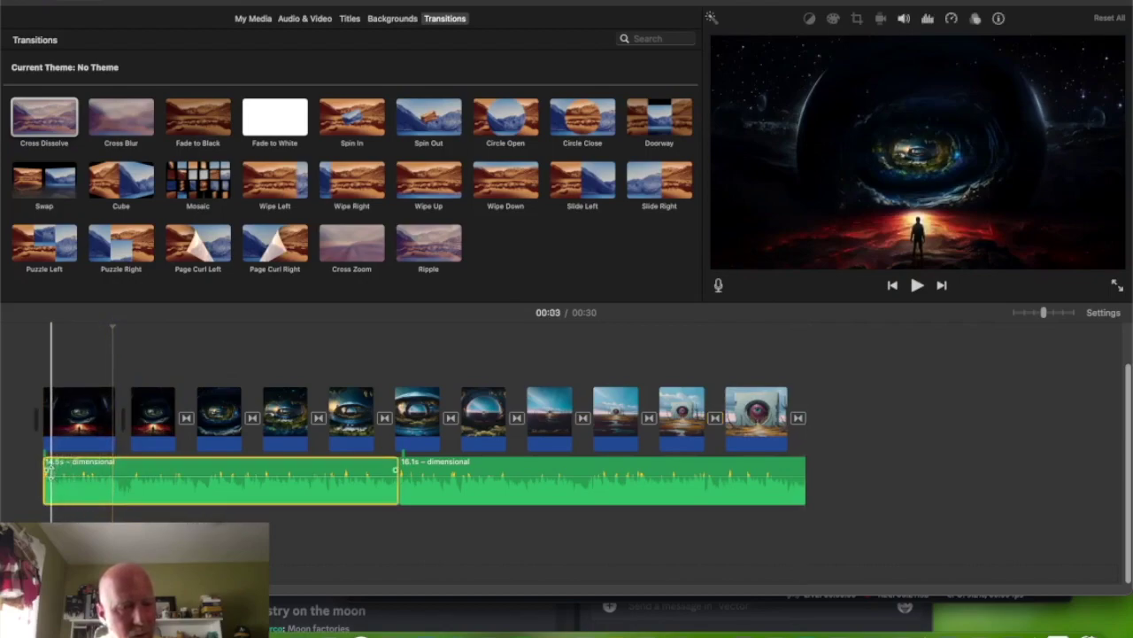
drag(42, 469, 148, 470)
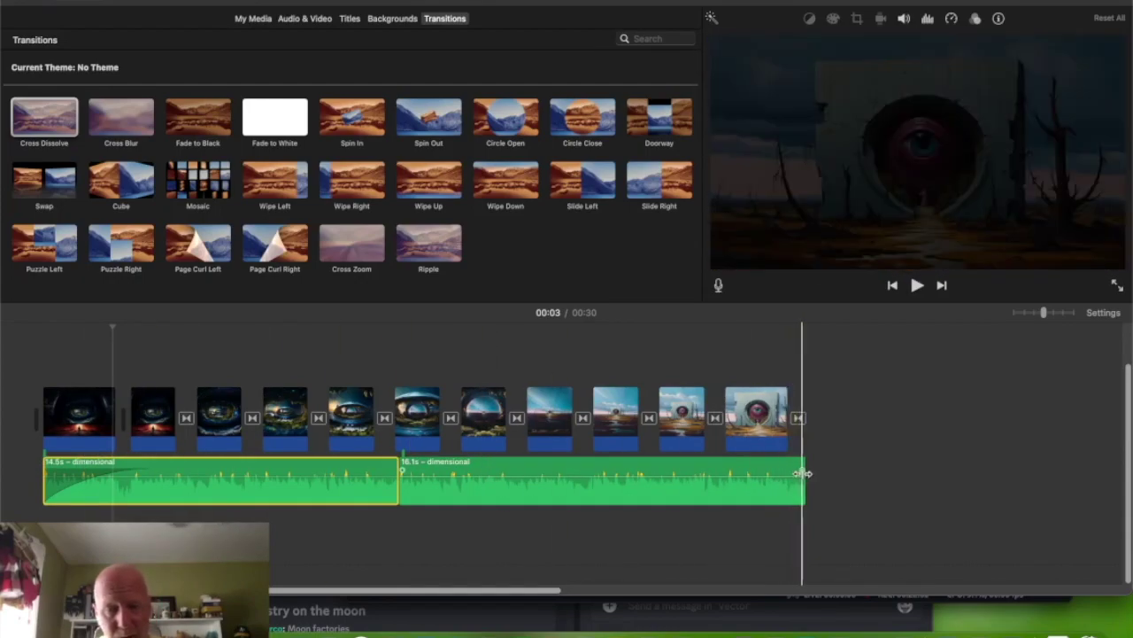
drag(803, 474, 707, 465)
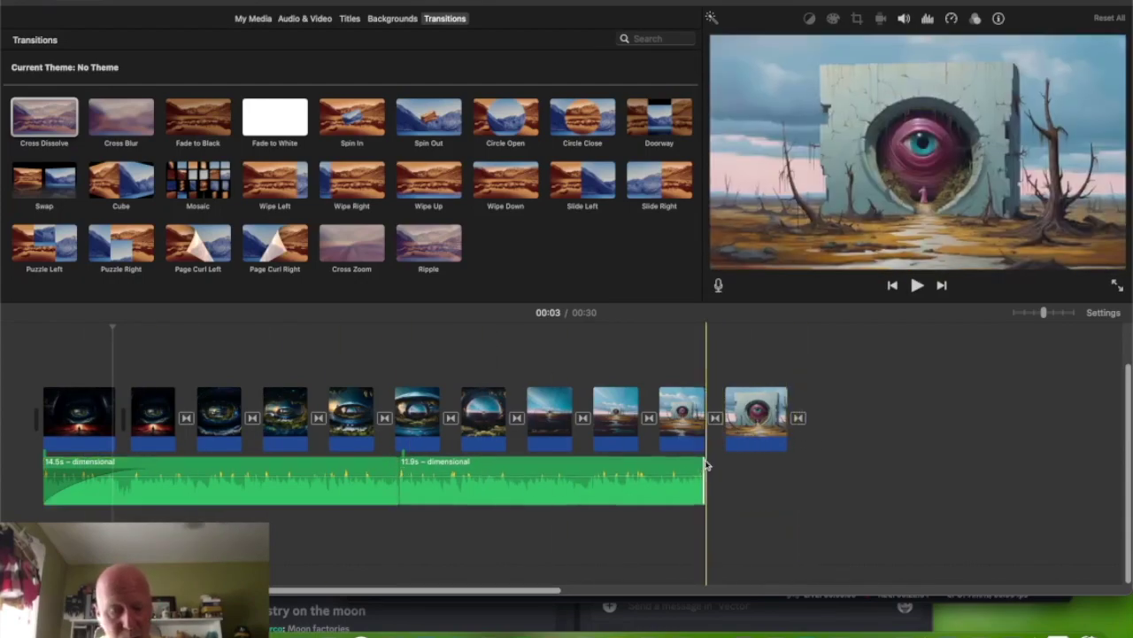
key(super+z)
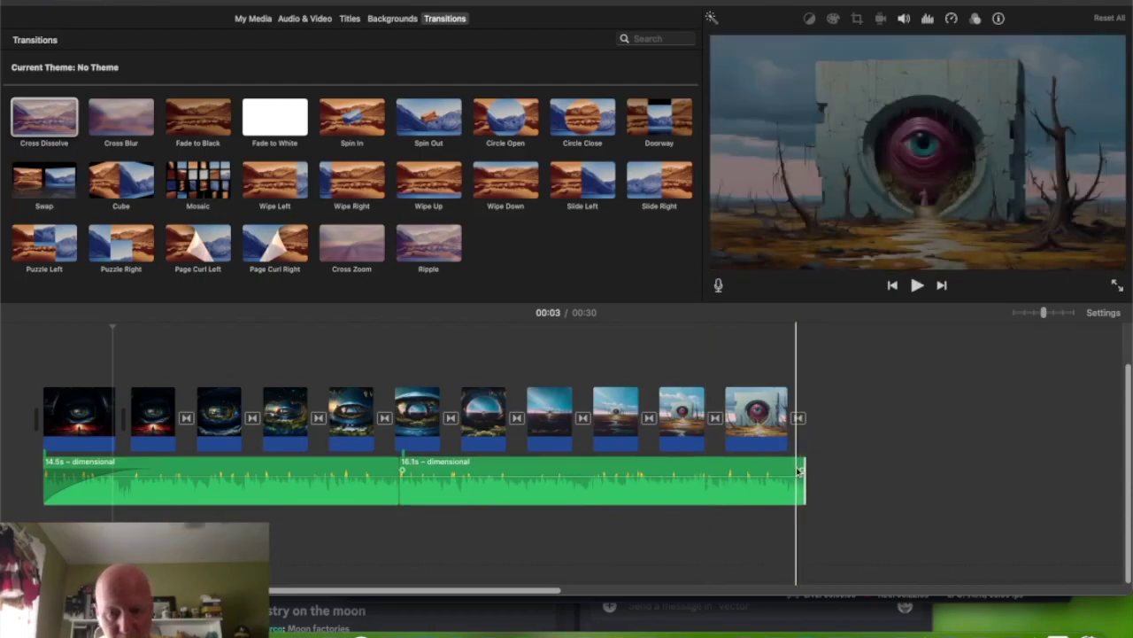
drag(801, 471, 703, 471)
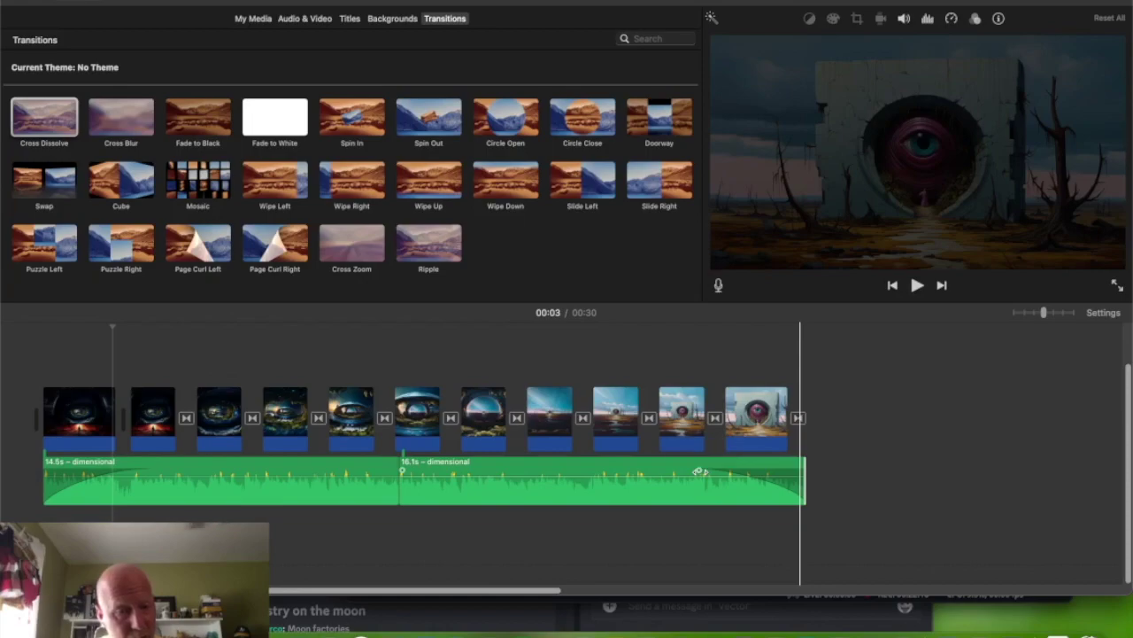
- Play the opening and the ending of the movie to check the music's fade-in and fade-out
click(20, 441)
key(space)
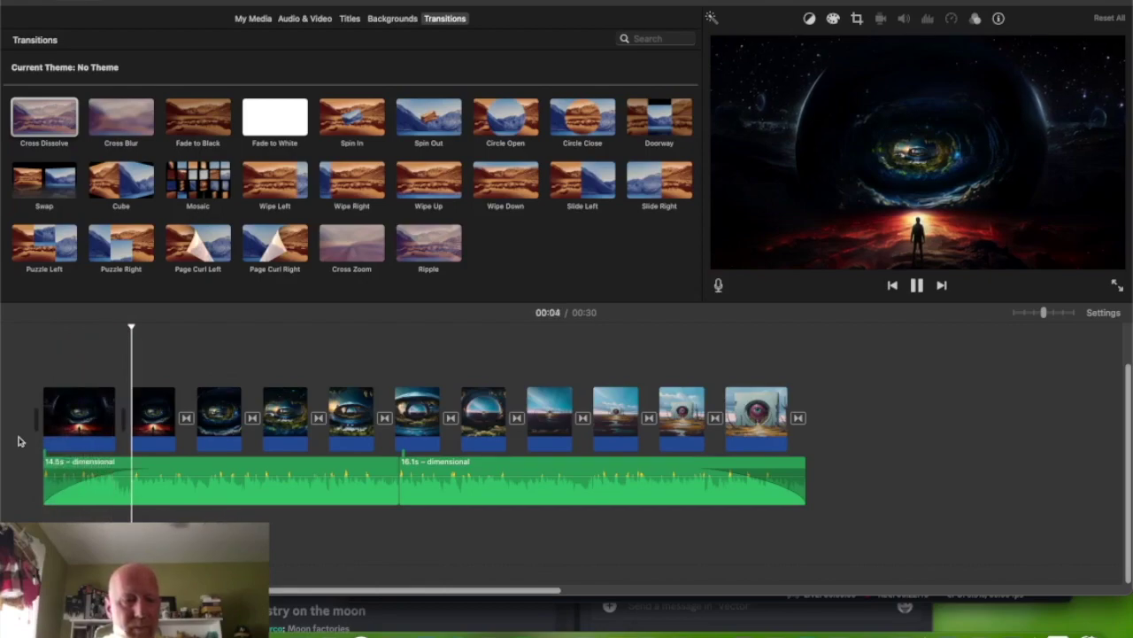
key(space)
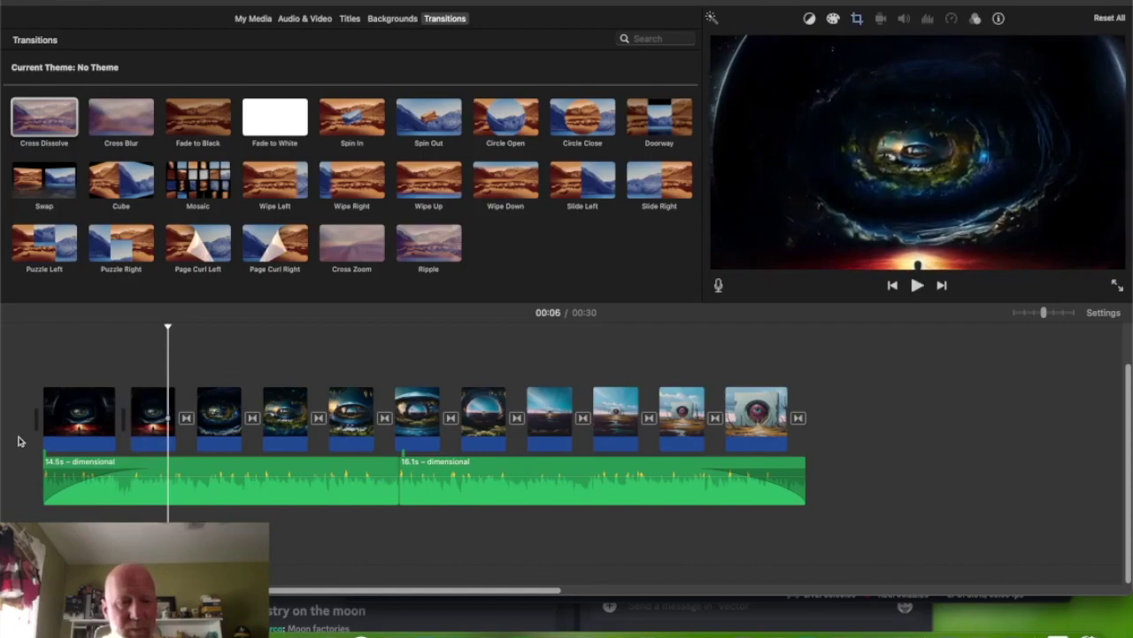
click(689, 359)
key(space)
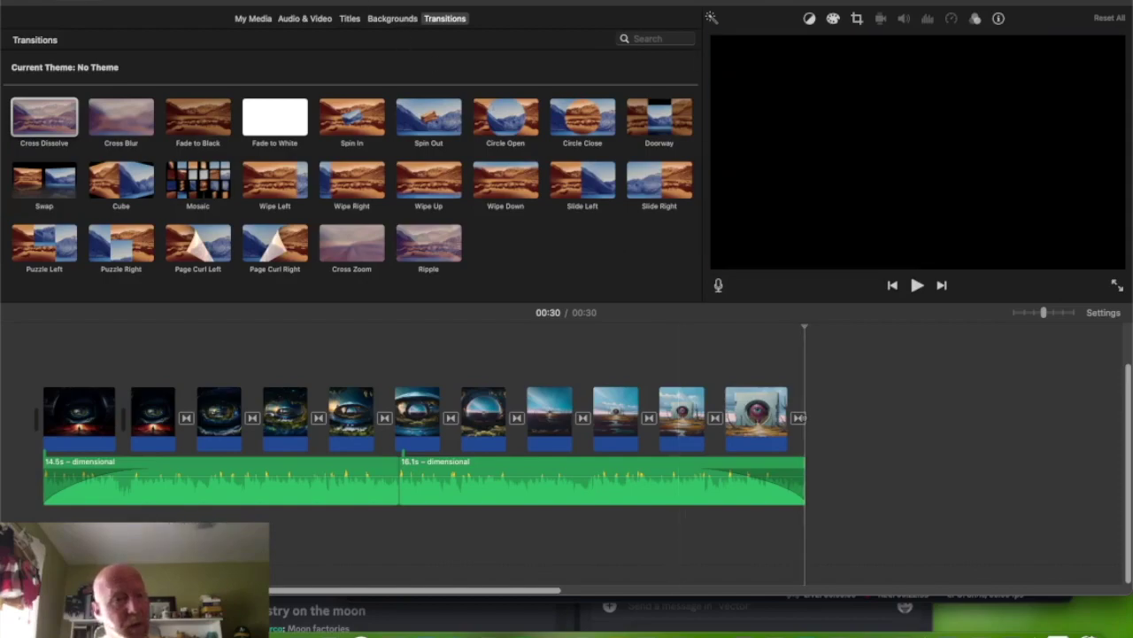
- Export the movie as a video file titled MyTutorial and save it to the Desktop
click(84, 0)
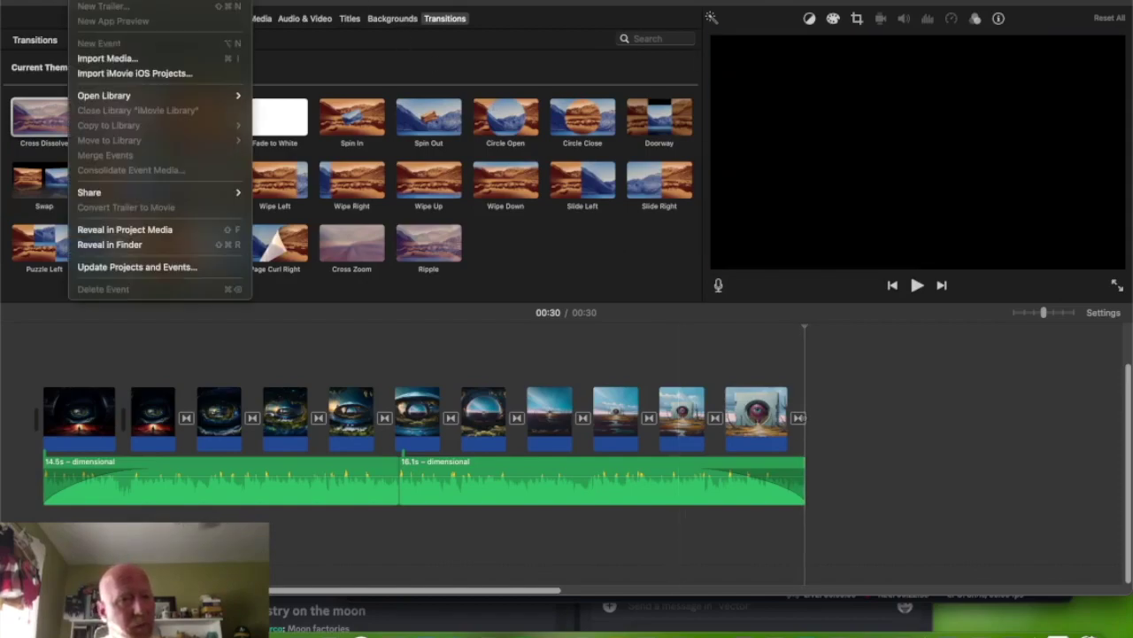
mouse_move(162, 193)
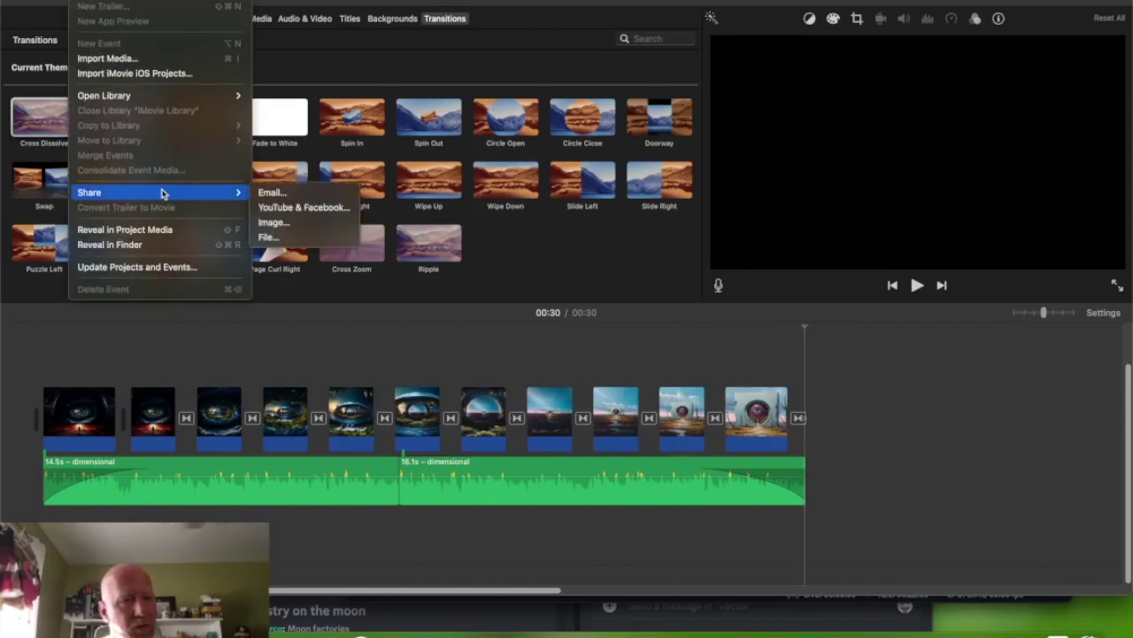
click(306, 237)
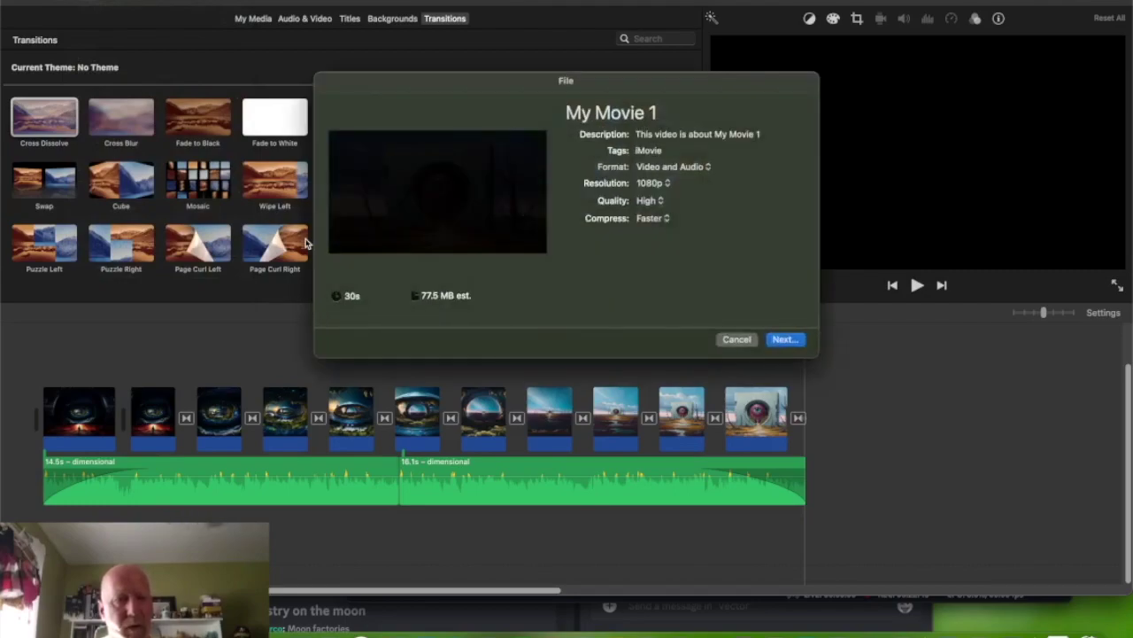
double_click(604, 113)
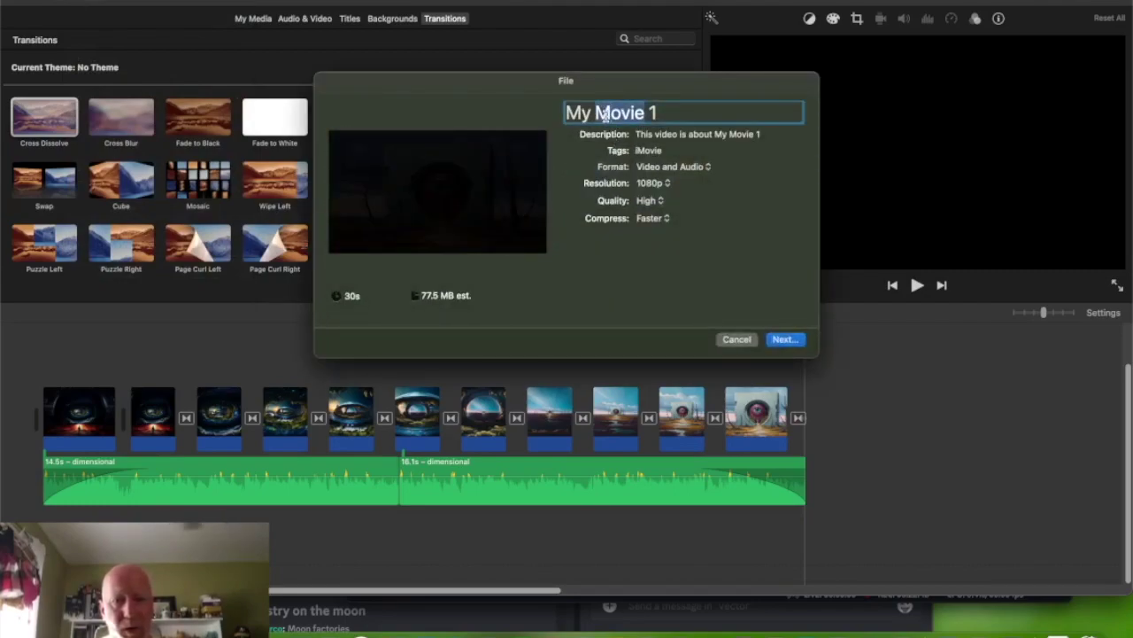
triple_click(604, 114)
text(MyTutorial)
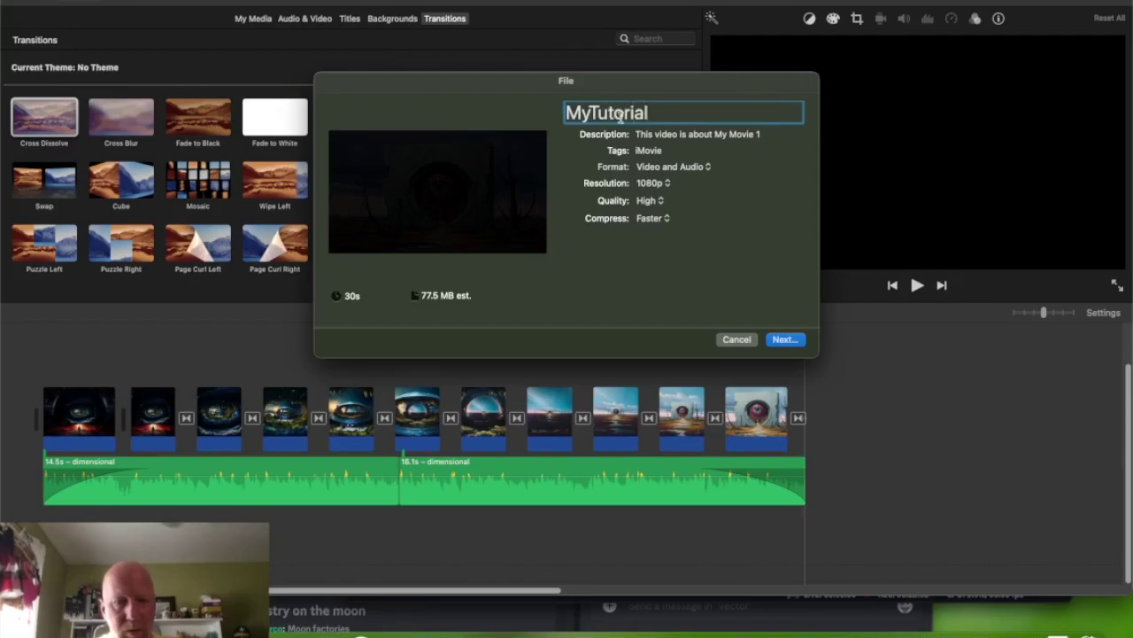
click(785, 340)
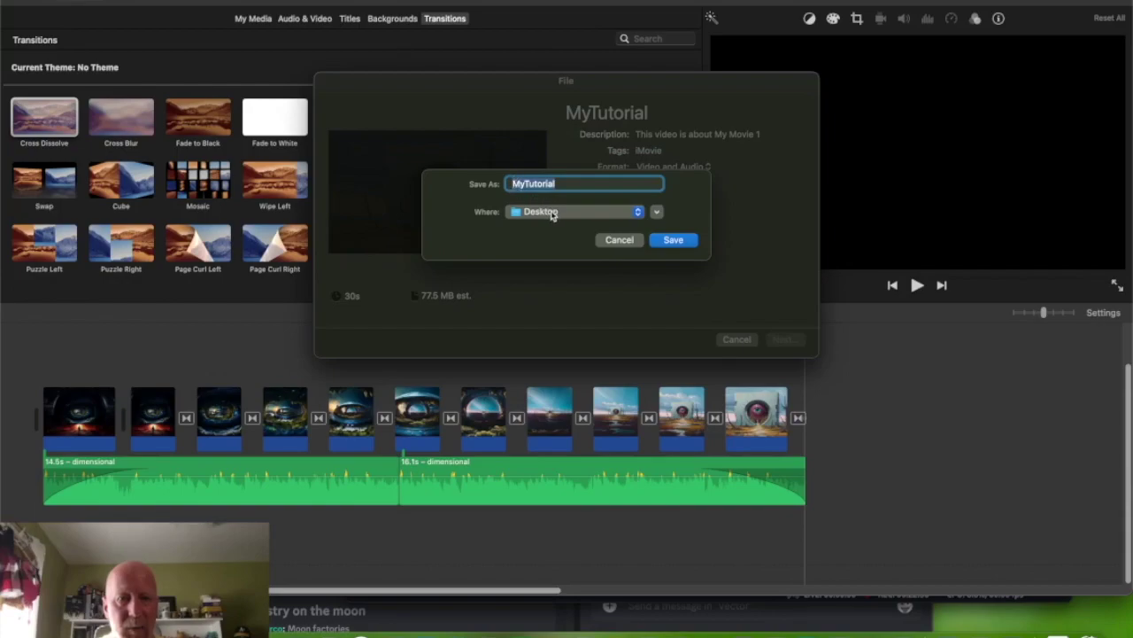
click(677, 242)
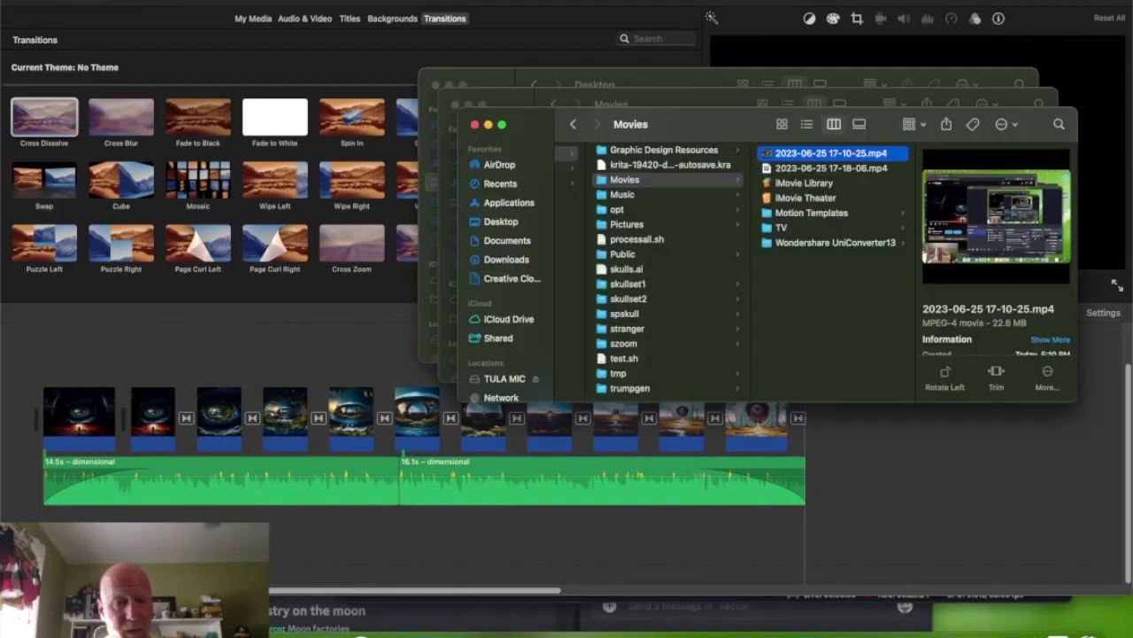
- In Finder, open the exported MyTutorial.mp4 from the Desktop and play it from the beginning
click(500, 222)
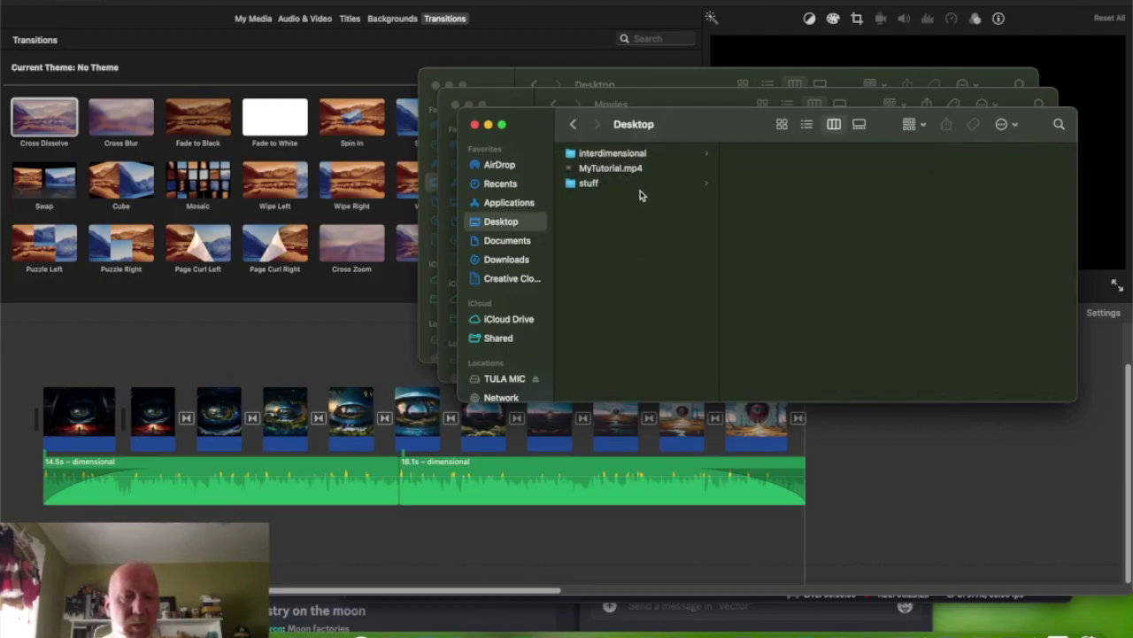
click(620, 169)
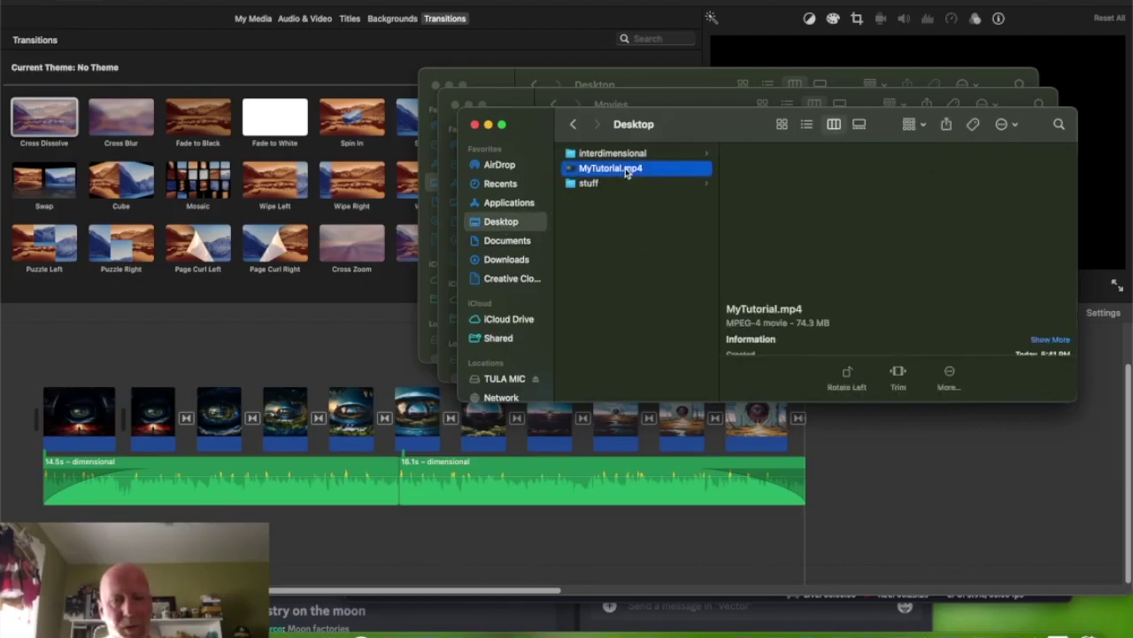
key(super+o)
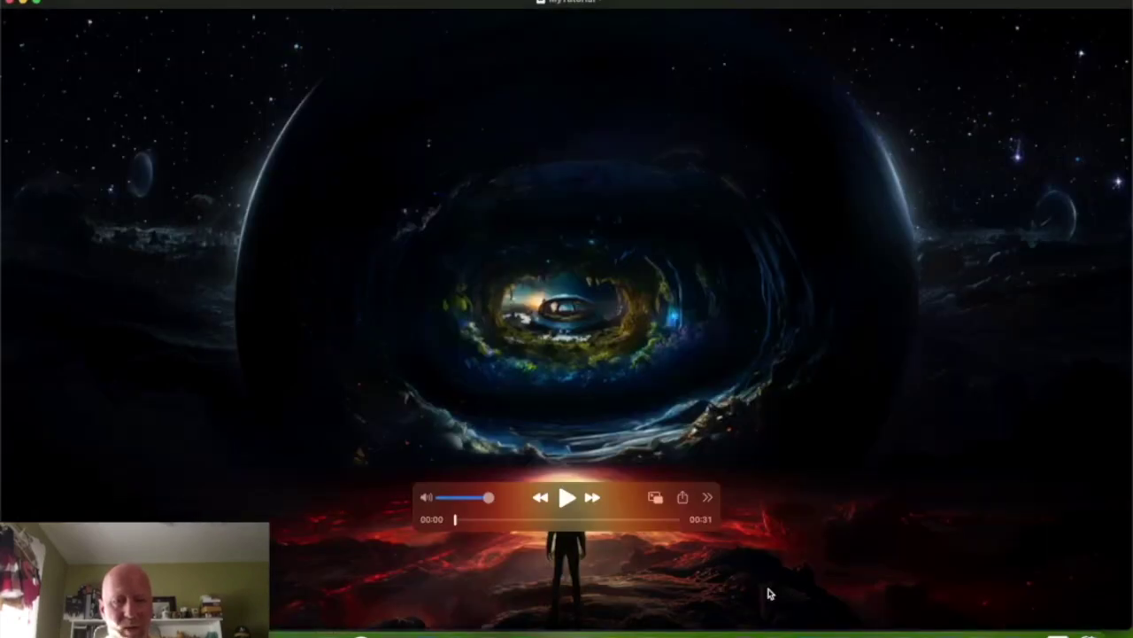
click(567, 499)
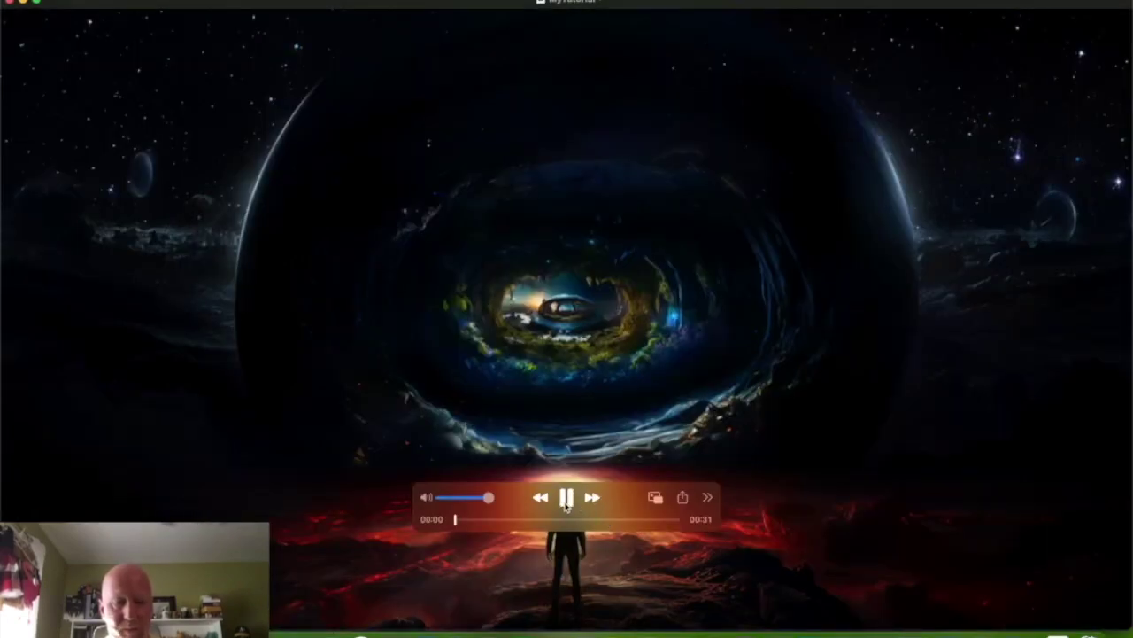